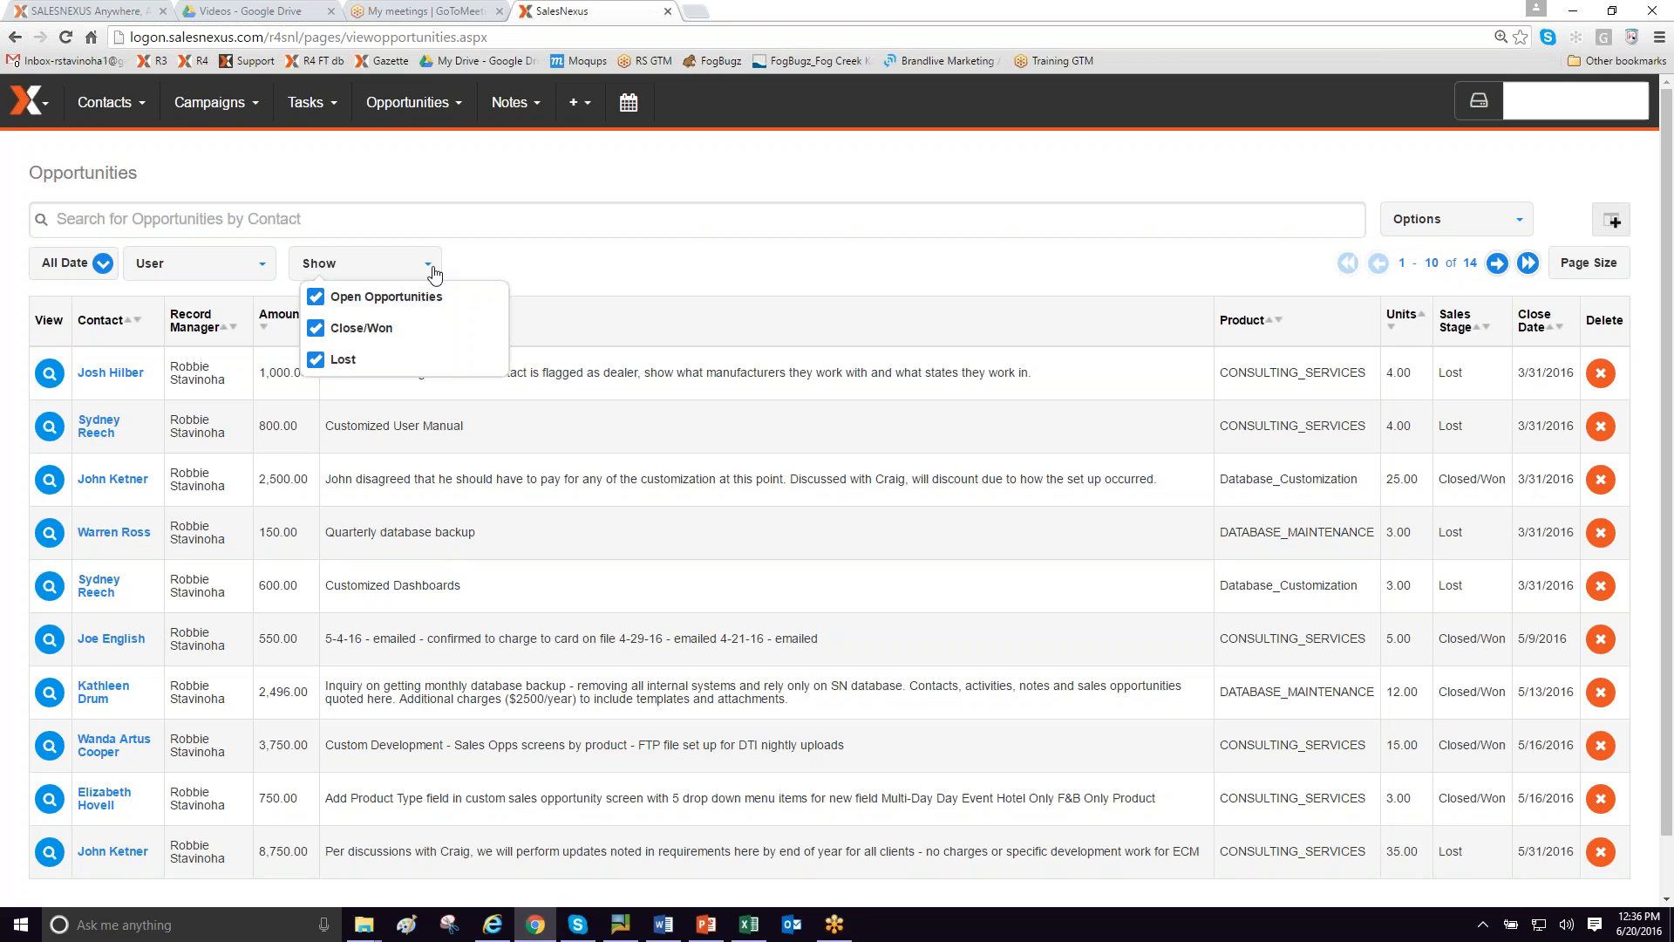
Filter the opportunities list to open opportunities only, excluding the Close/Won and Lost ones
left_click(316, 328)
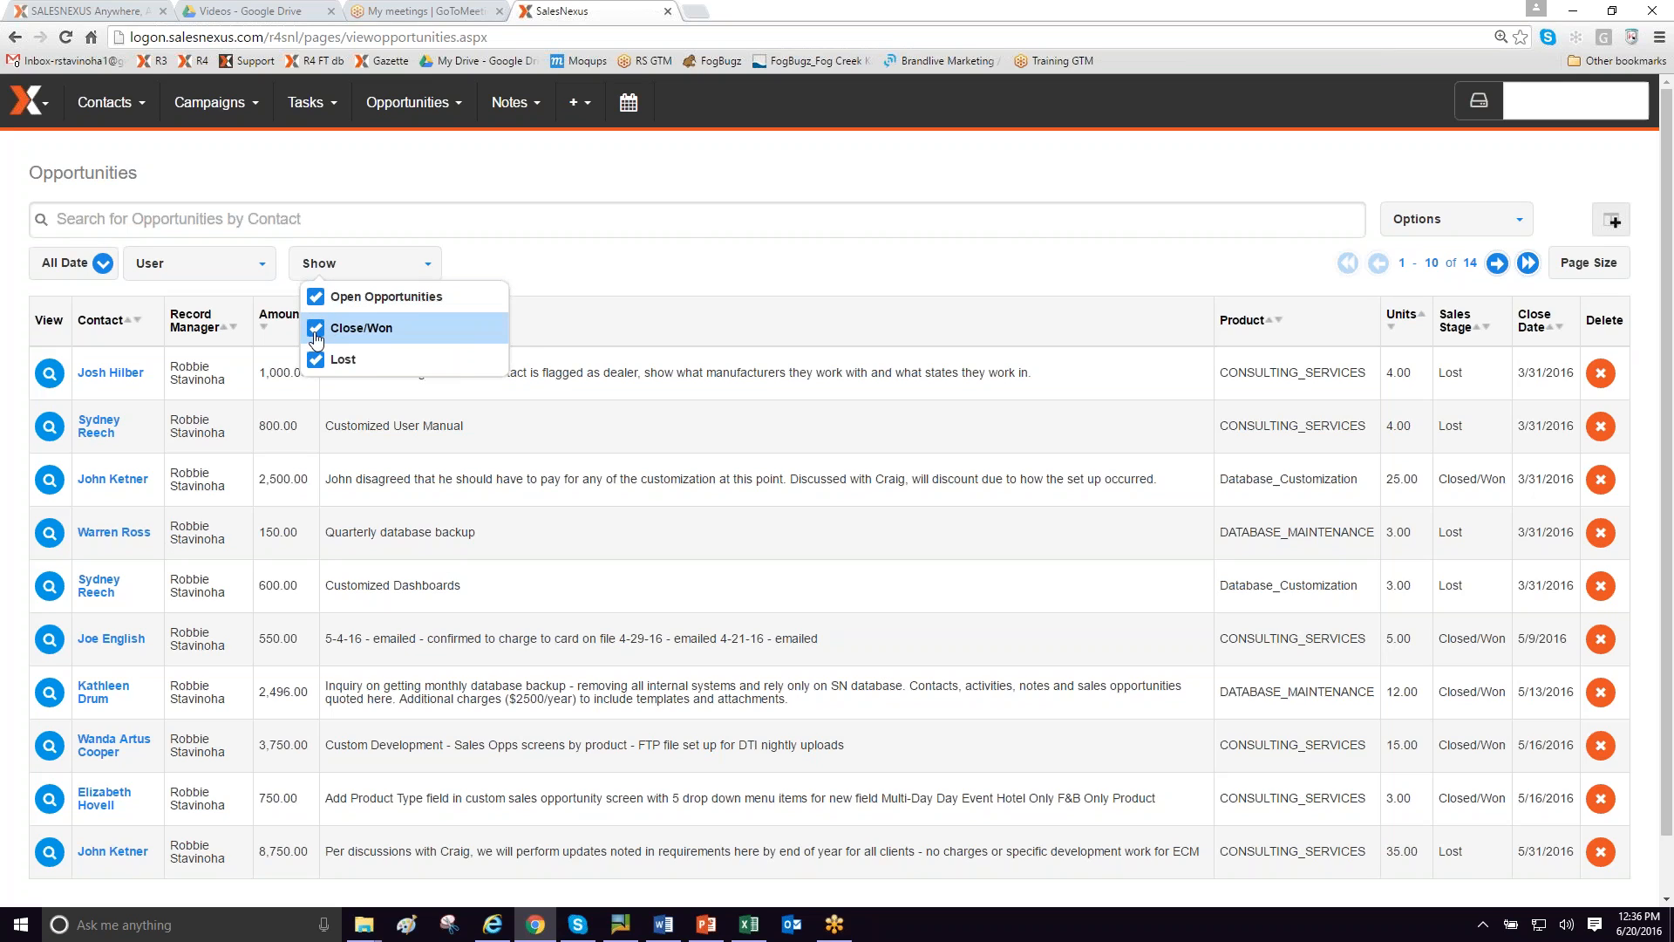
left_click(317, 361)
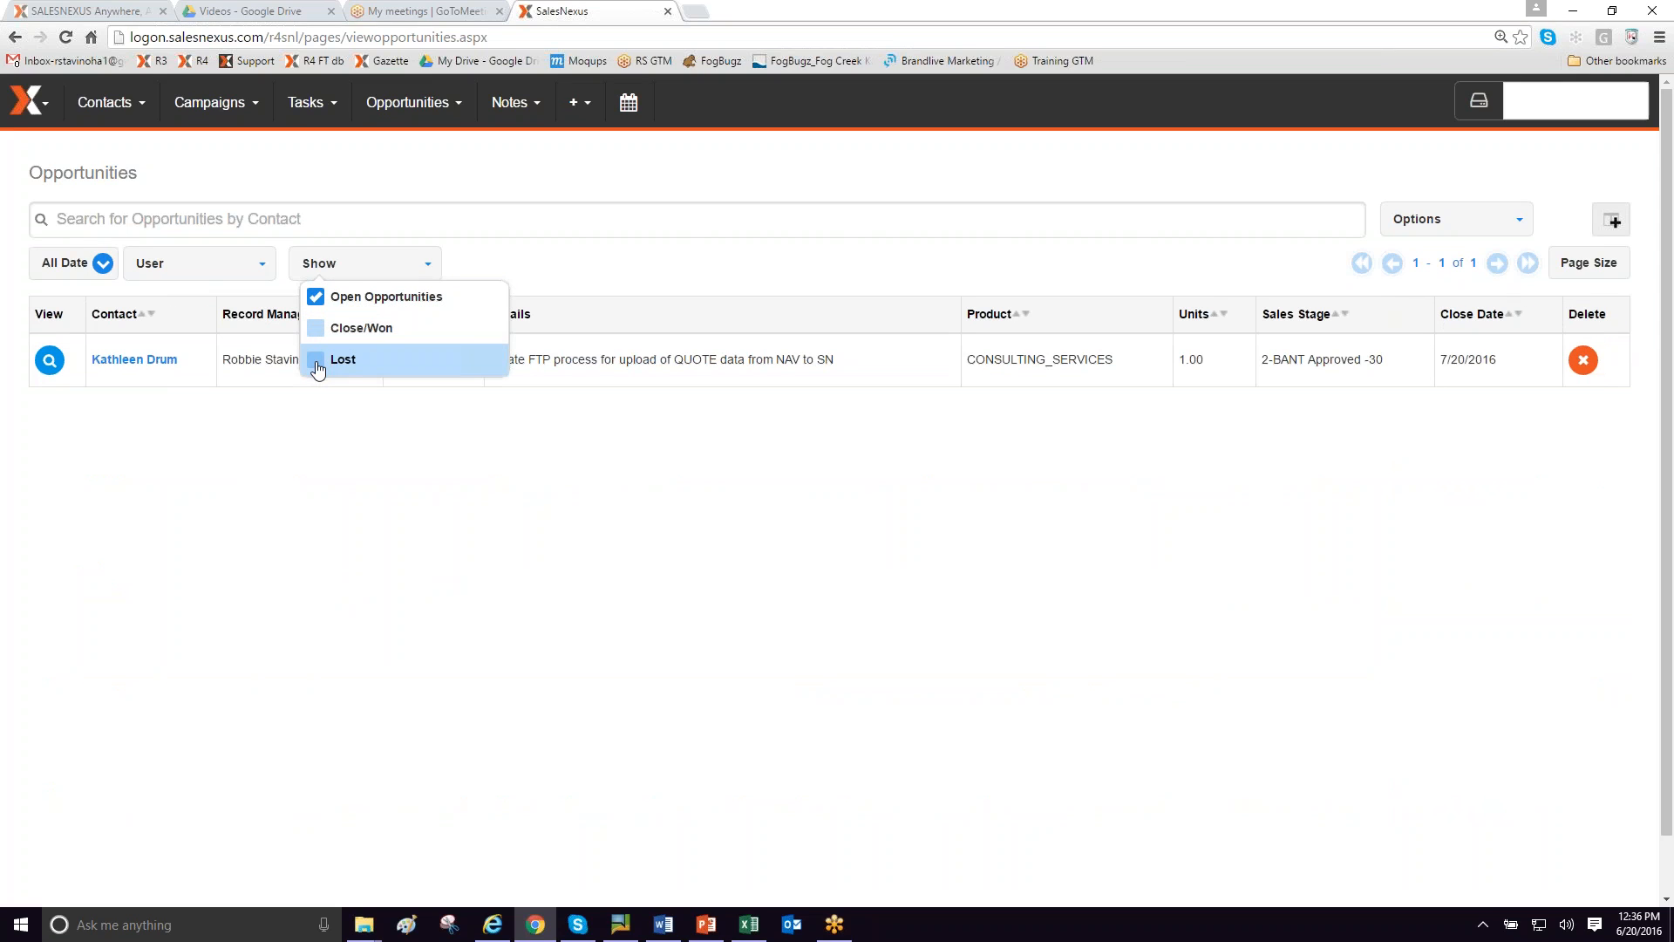
left_click(624, 173)
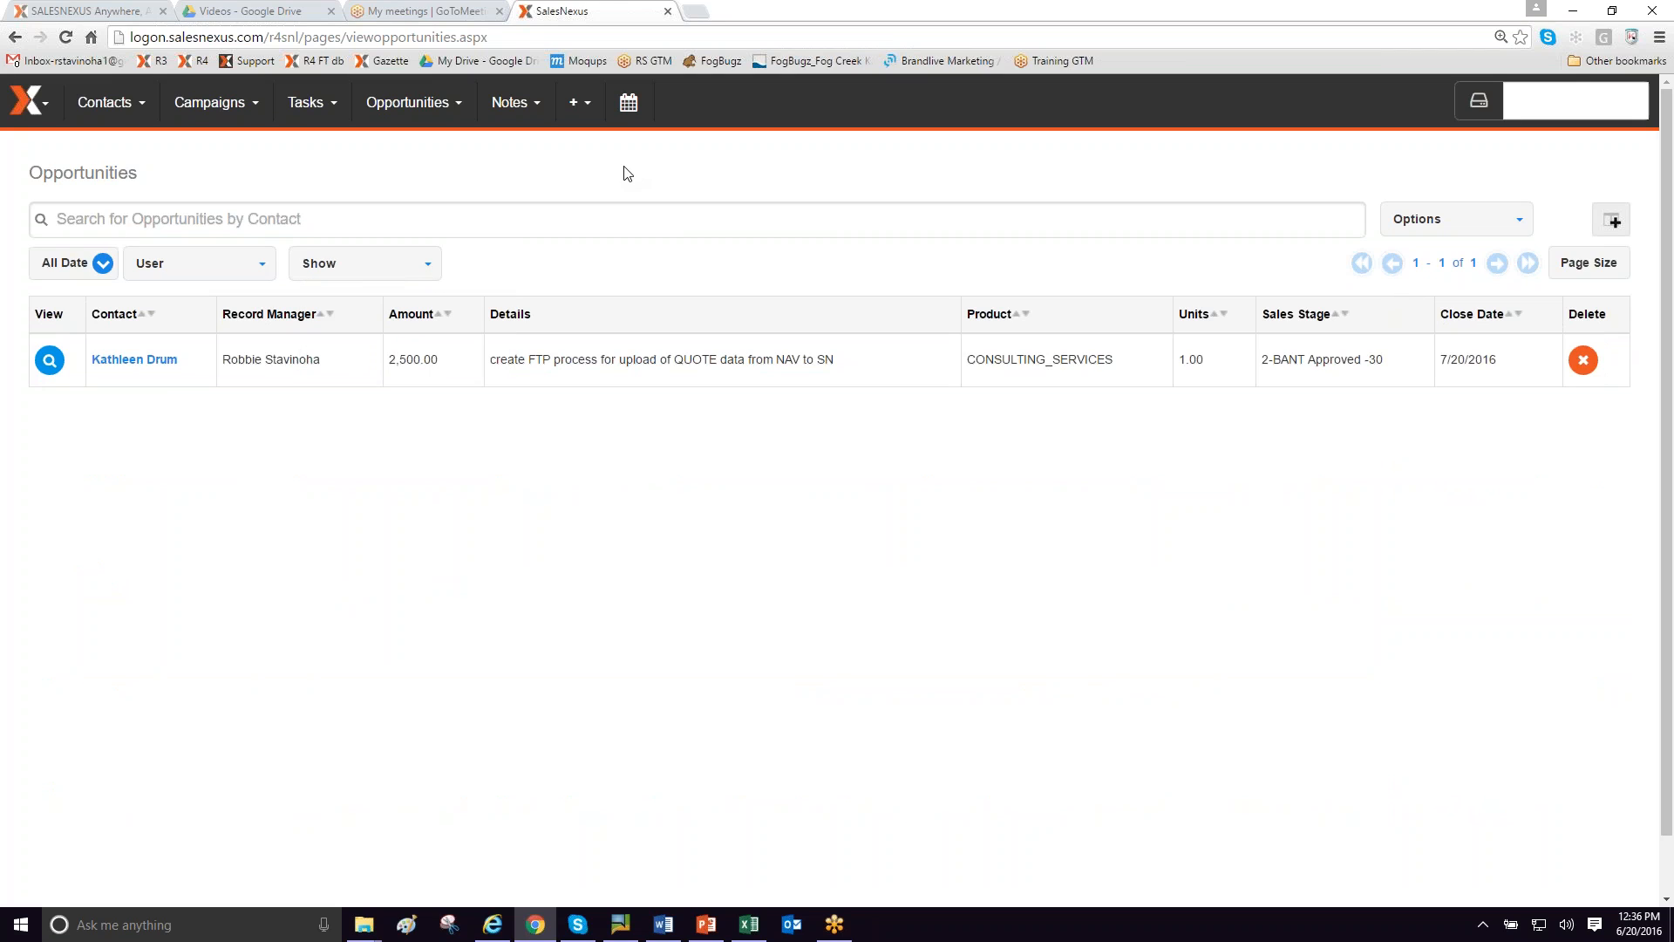
left_click(415, 268)
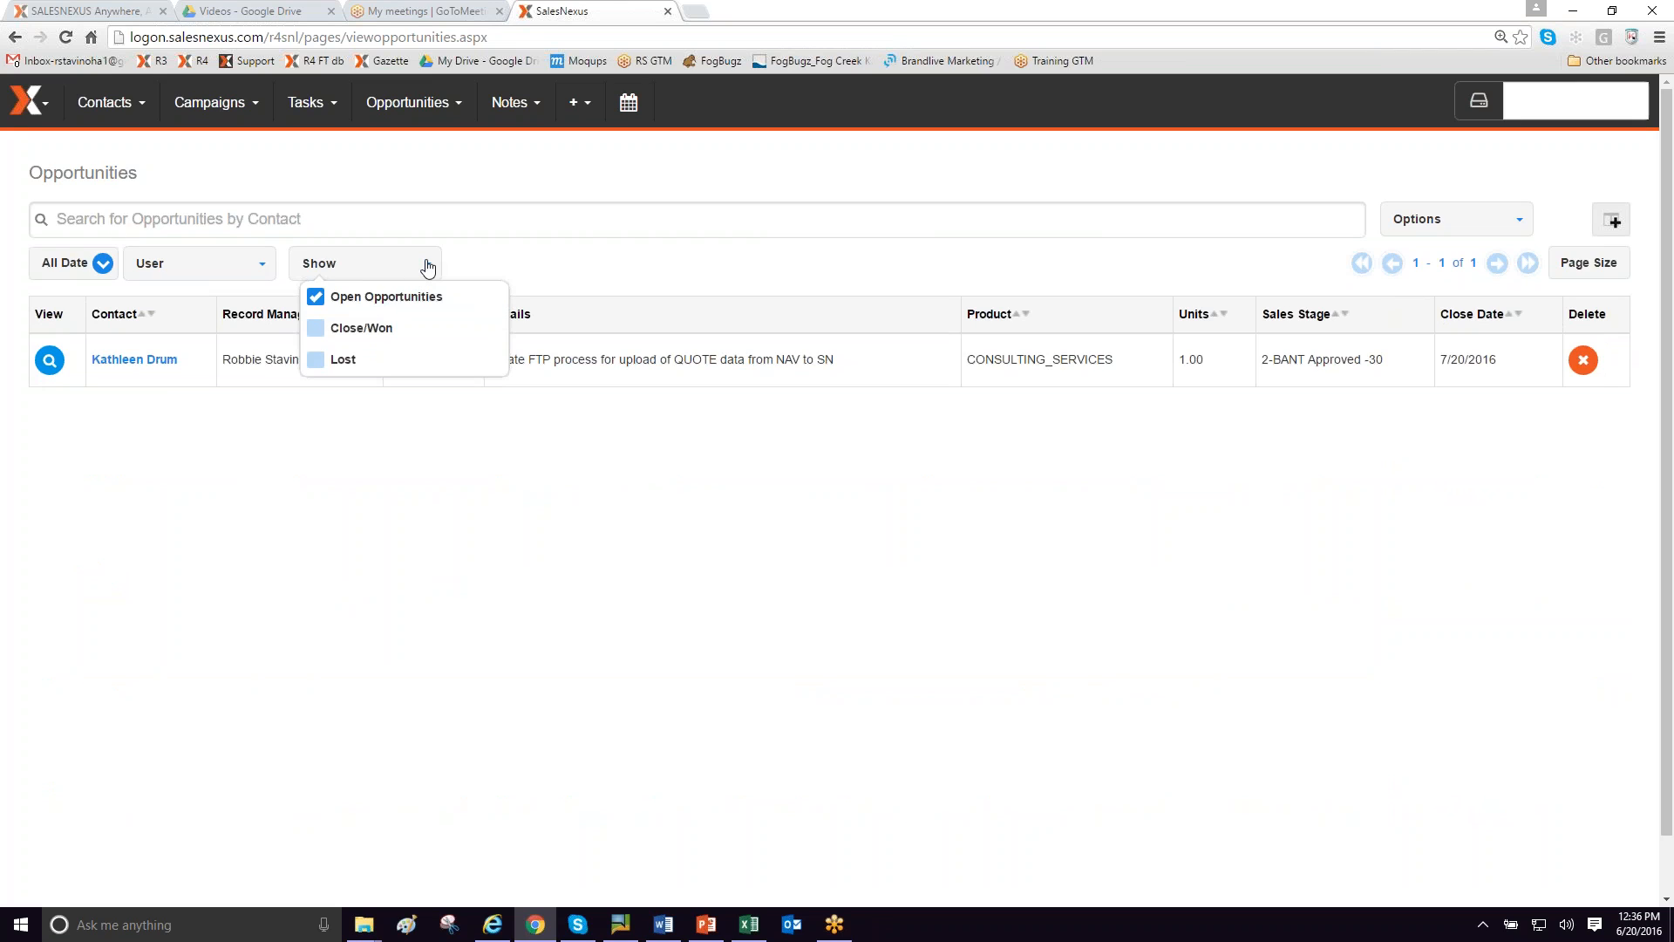
left_click(427, 266)
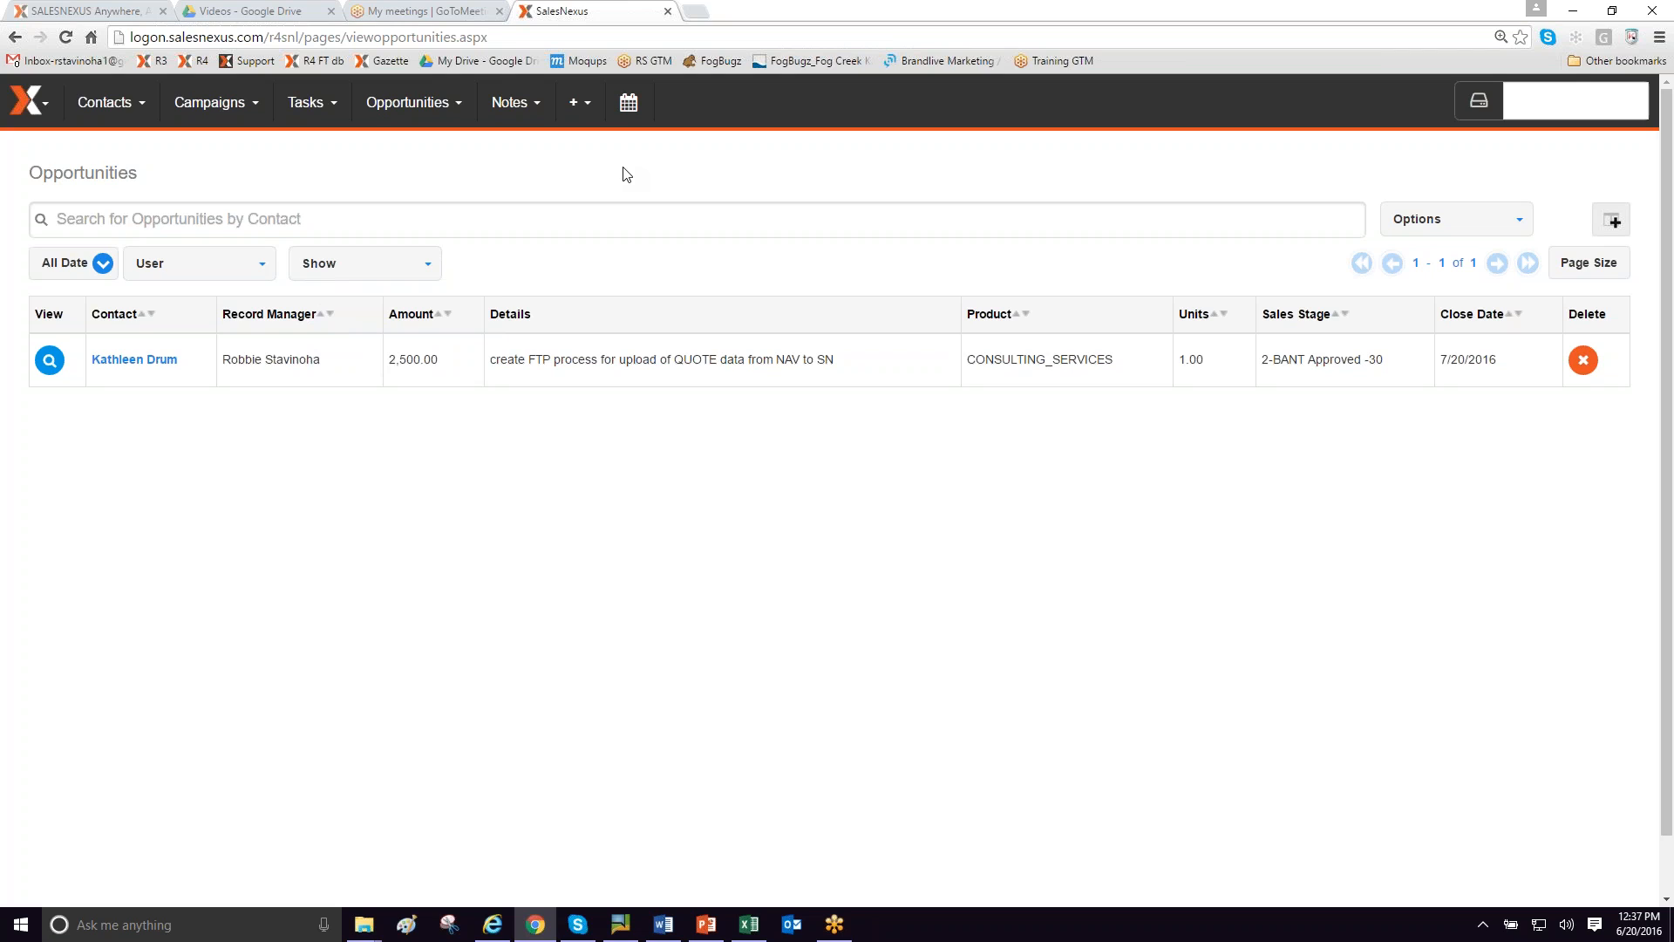
Open the Prime Equipment contact's opportunity, set its sales stage to 4-Proposal Sent and save it
left_click(49, 361)
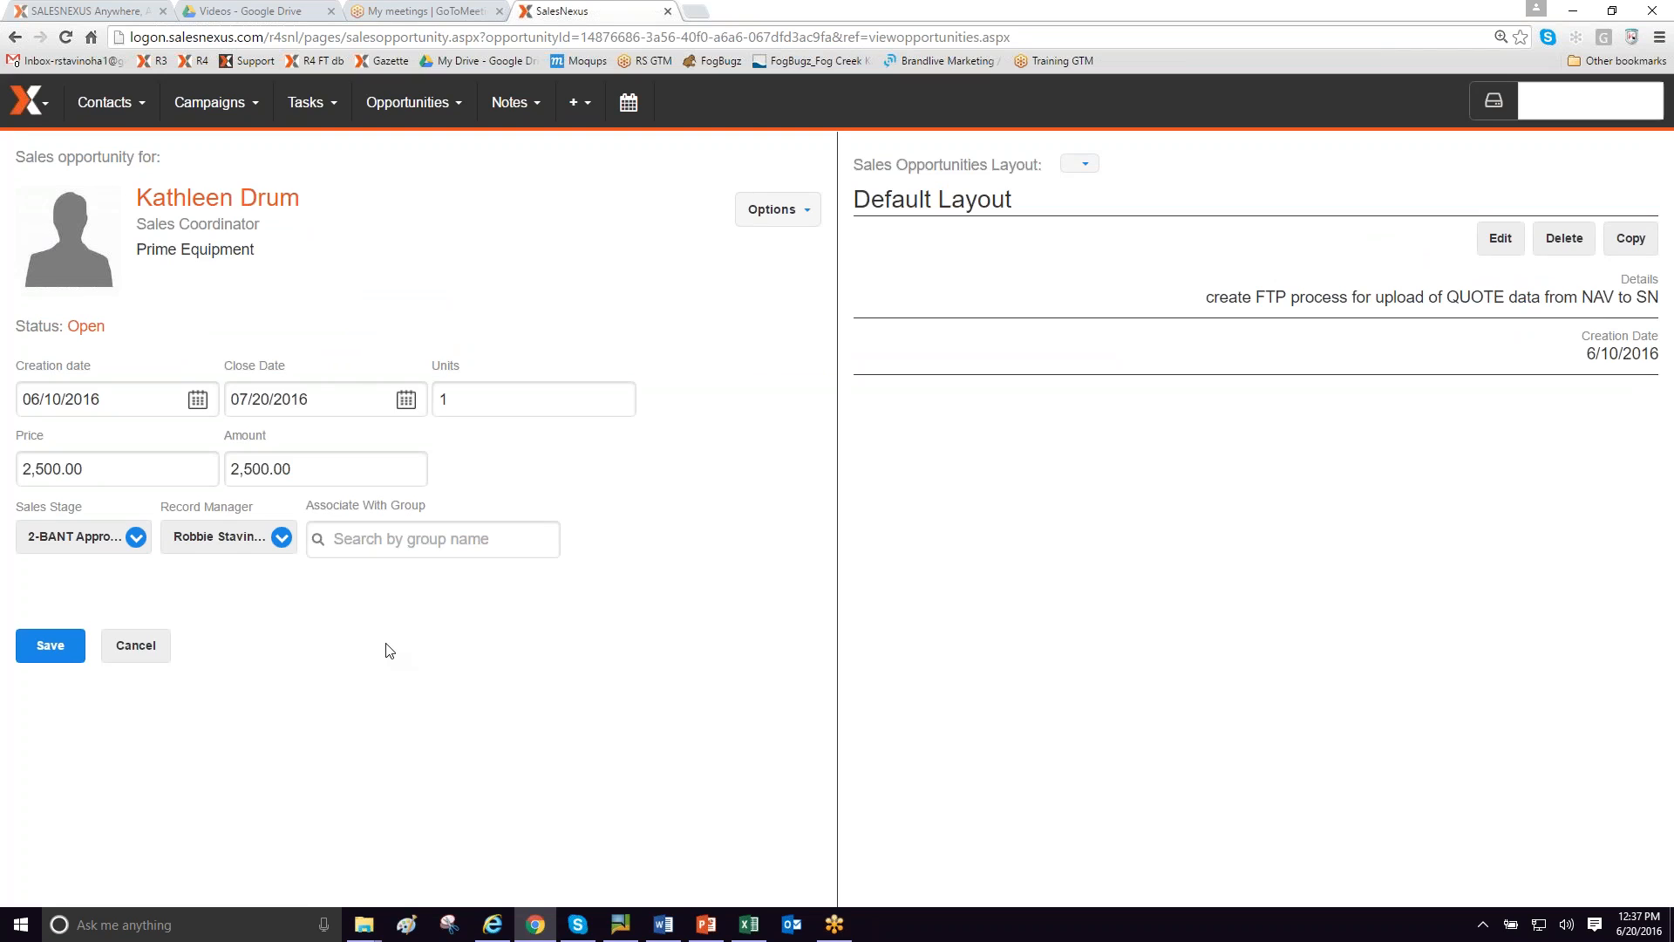
left_click(136, 538)
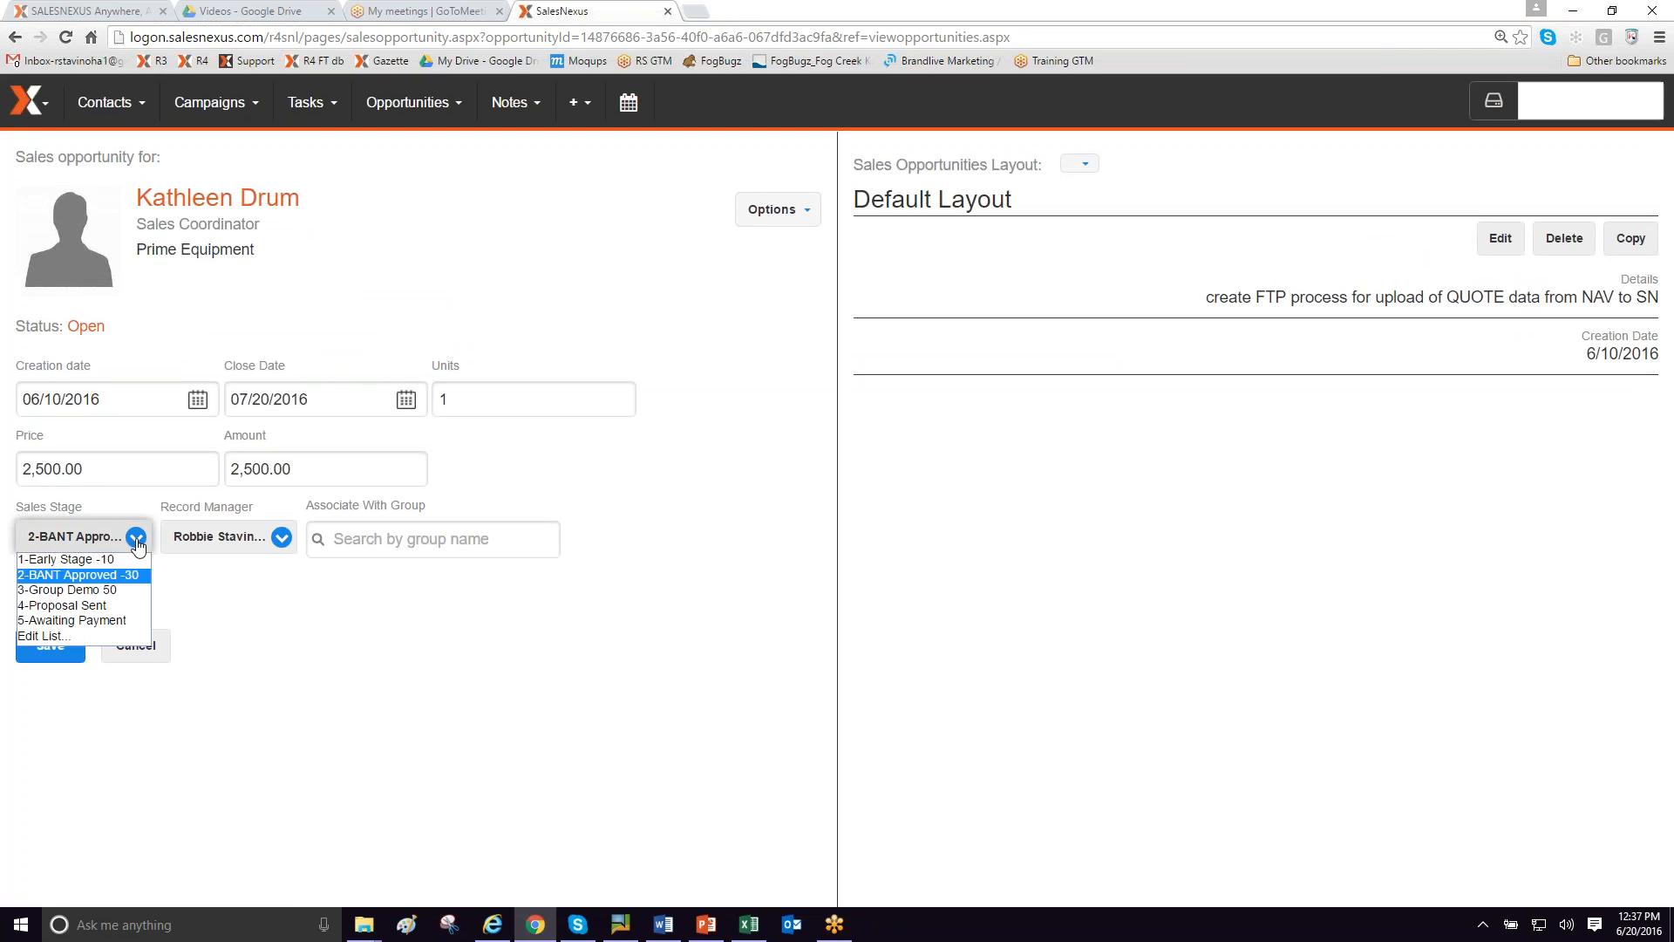
left_click(126, 605)
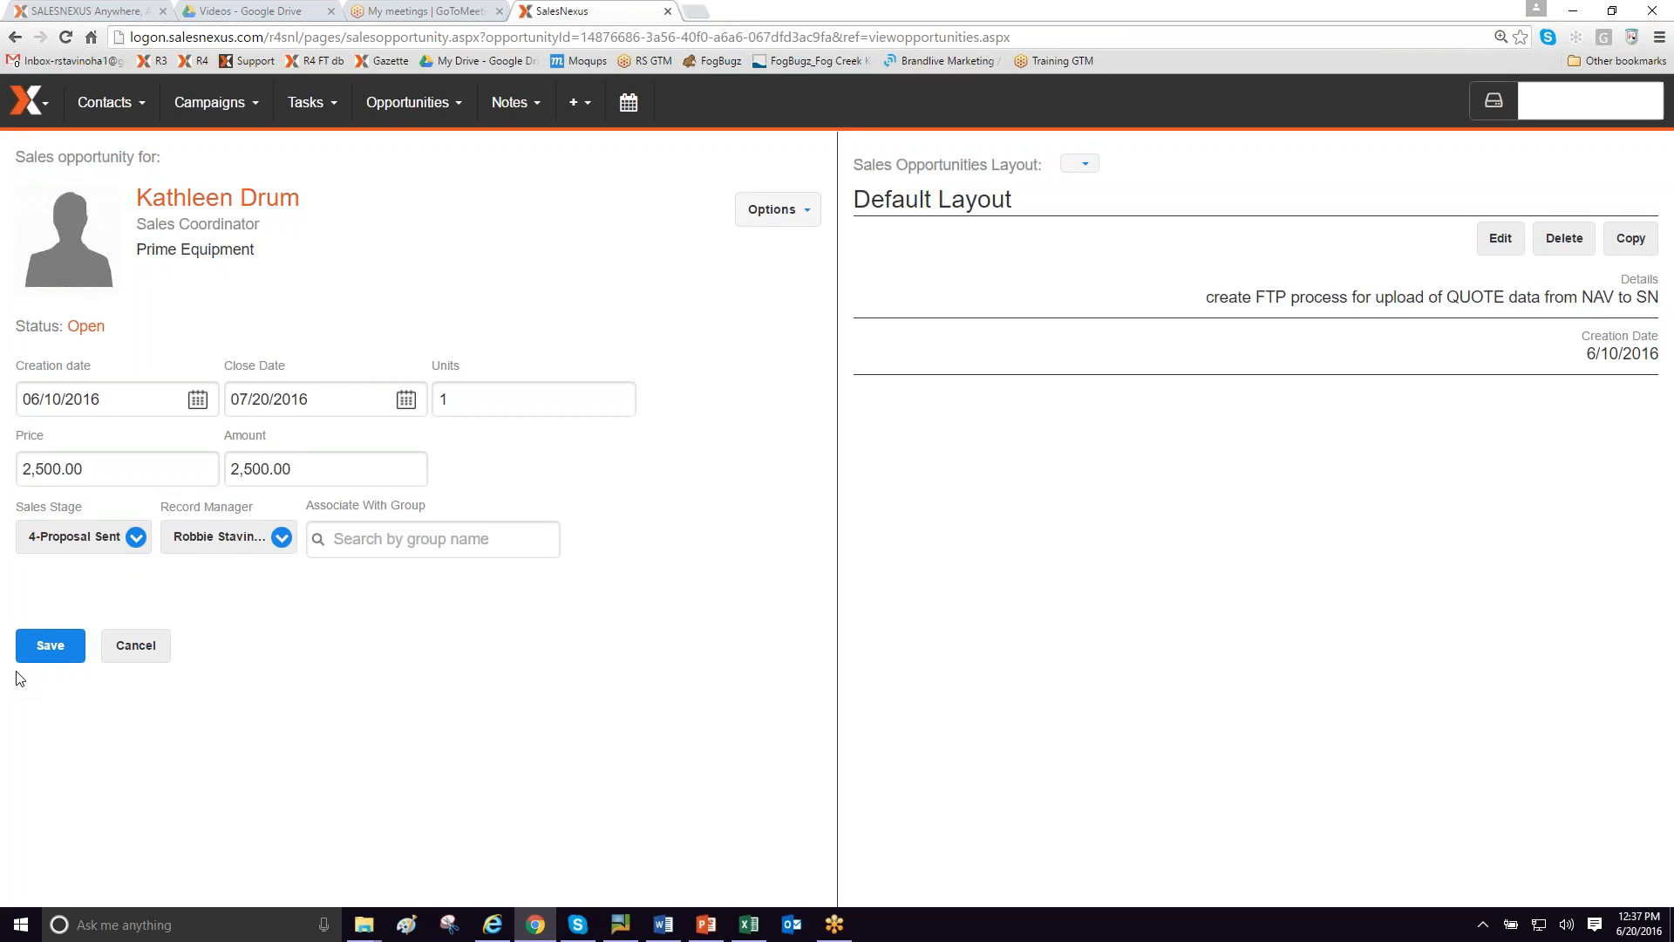
left_click(45, 646)
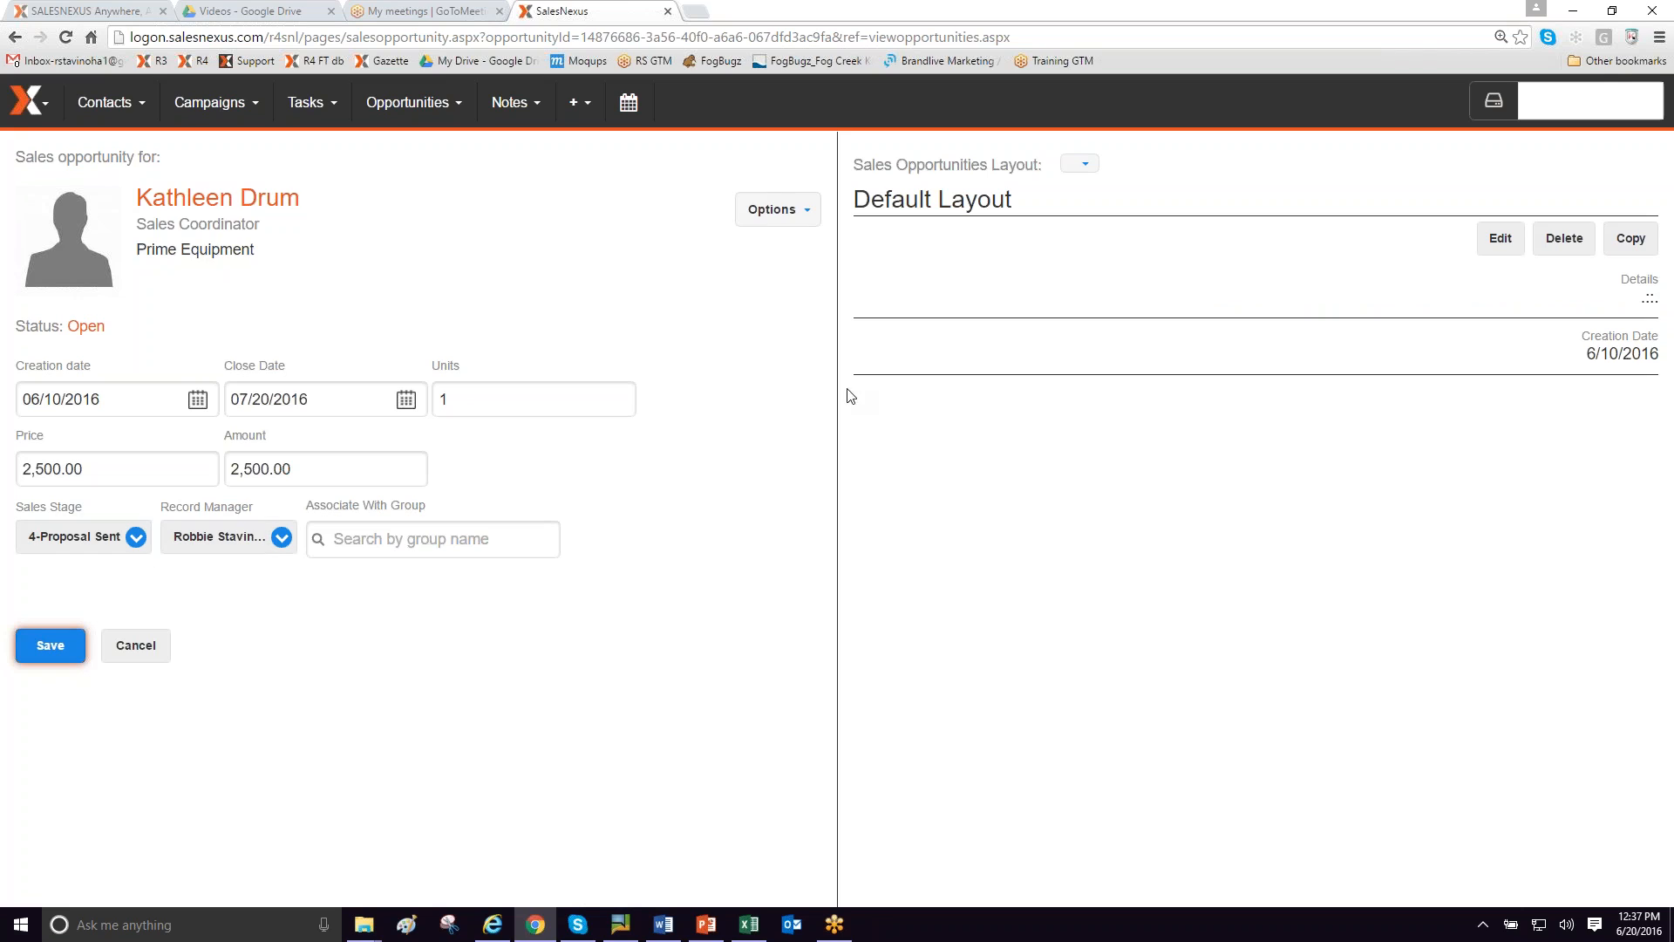
left_click(1086, 168)
left_click(1086, 167)
left_click(779, 211)
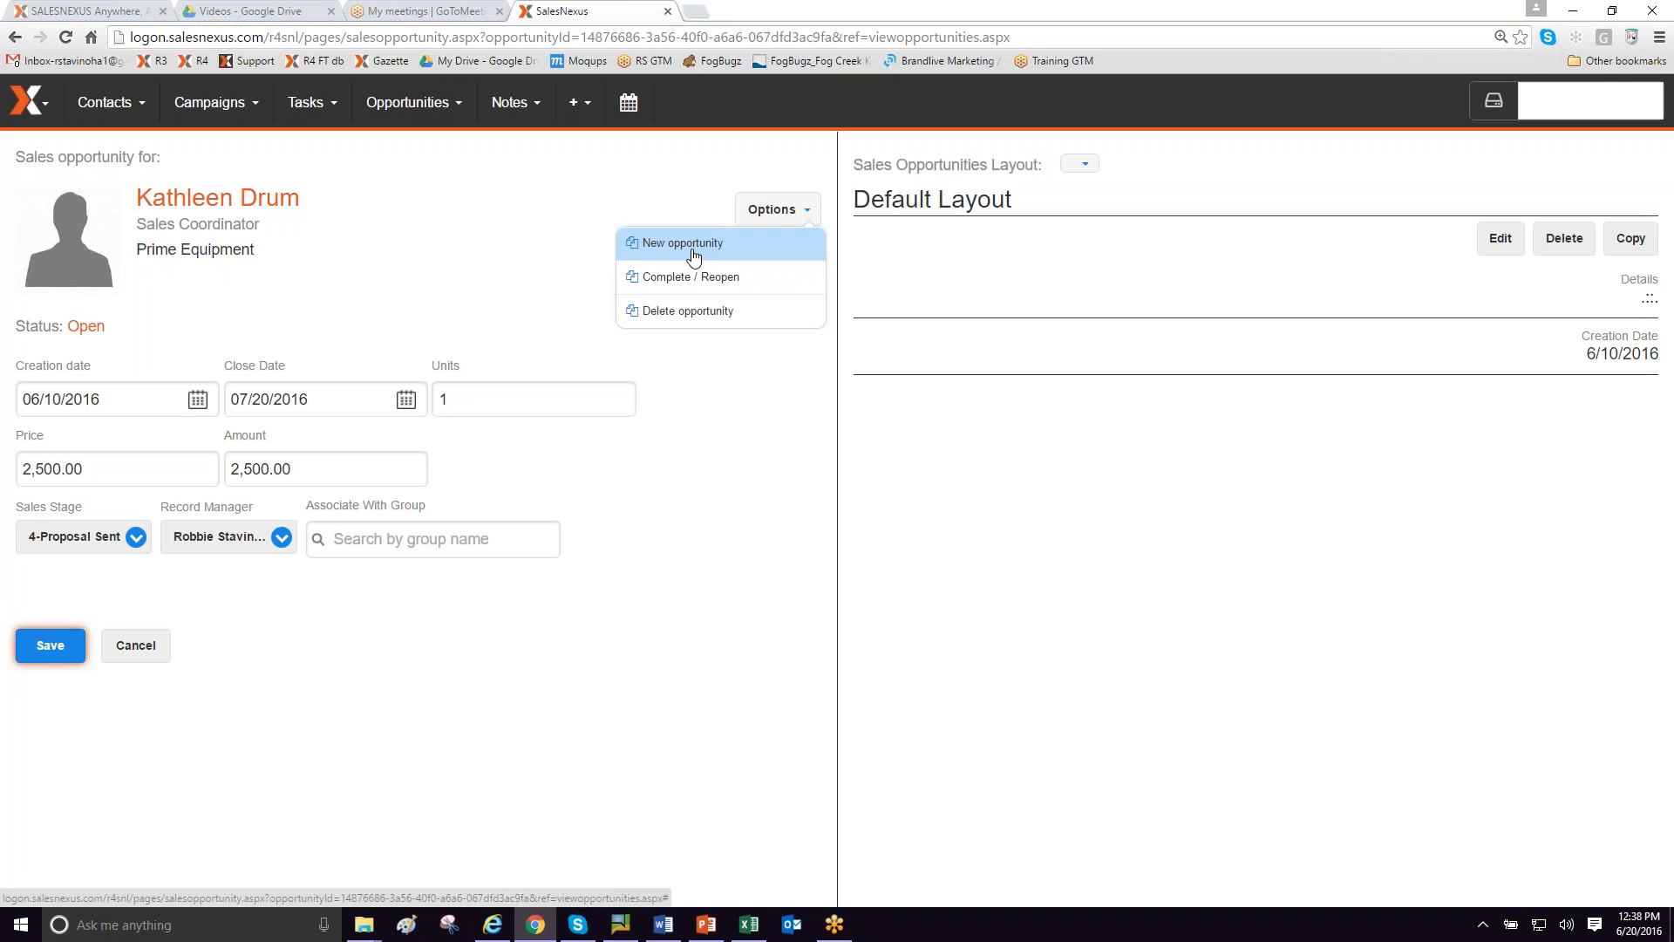
Start a new sales opportunity and assign it to the SN Admin contact
left_click(450, 103)
left_click(463, 150)
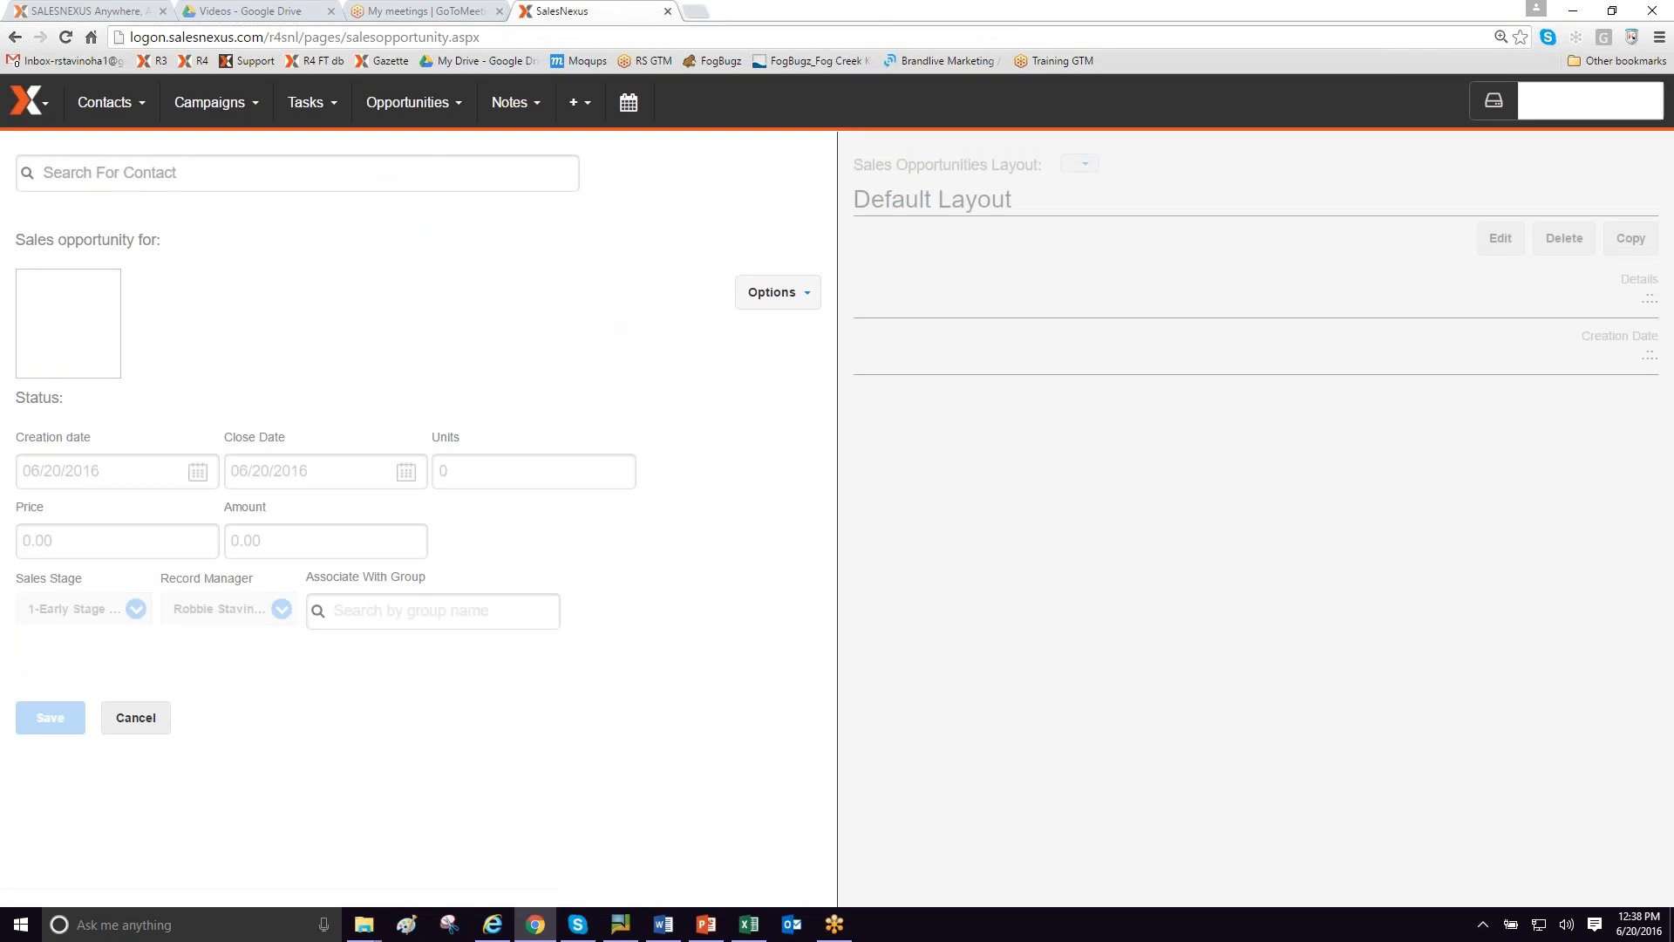
left_click(309, 179)
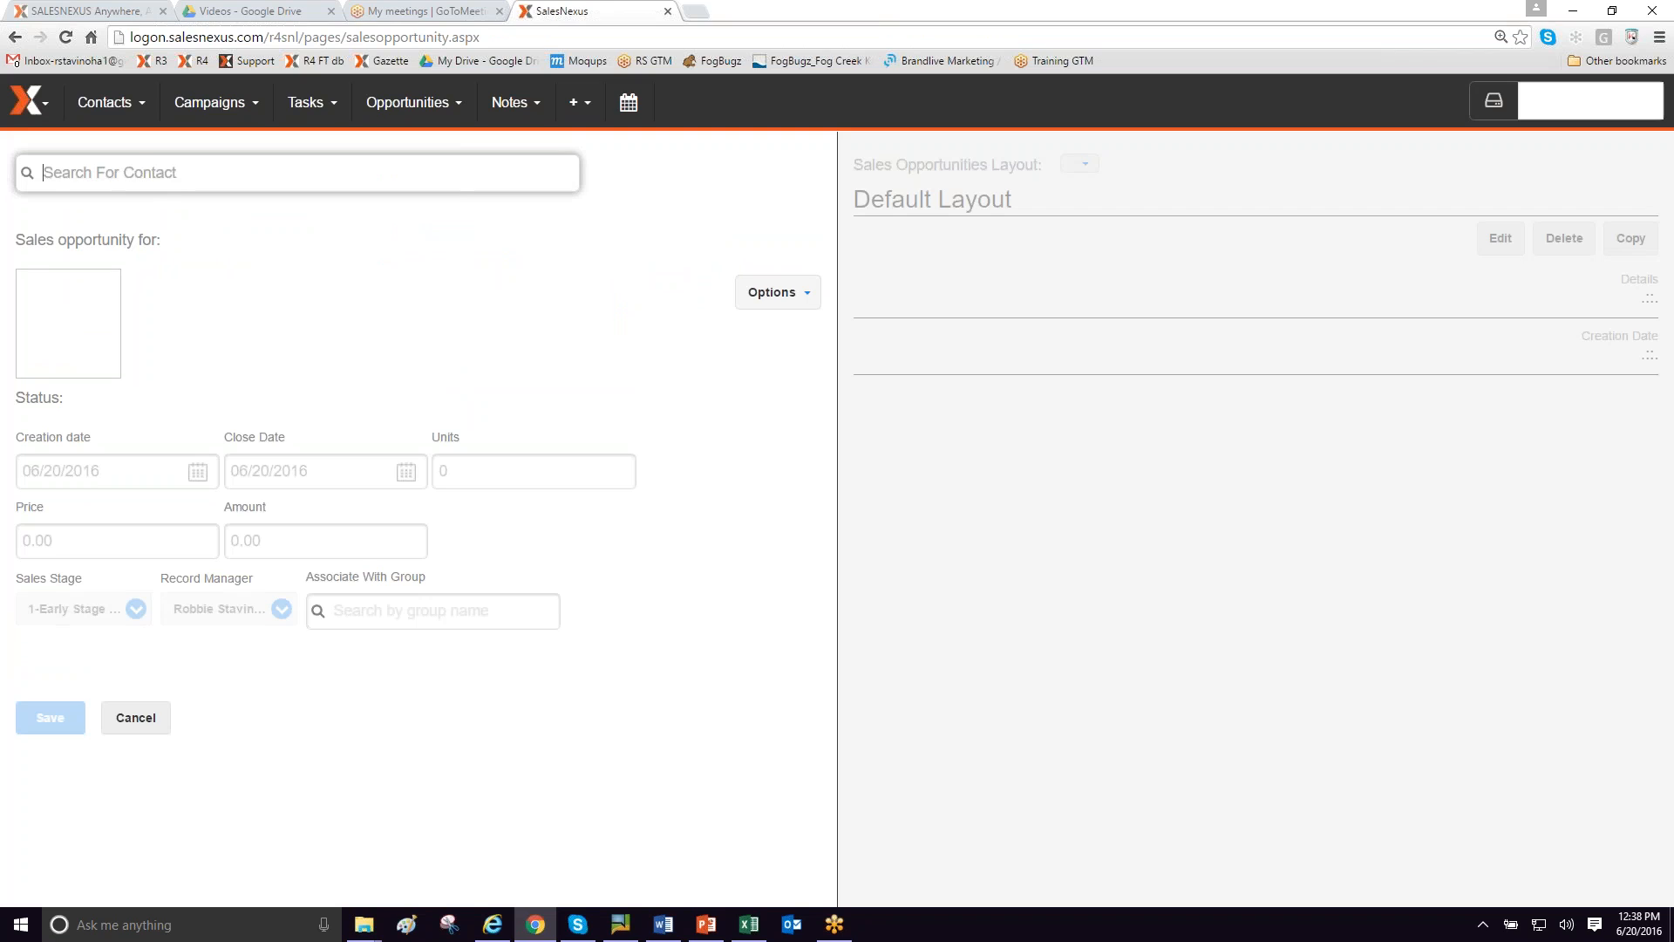
type("sn")
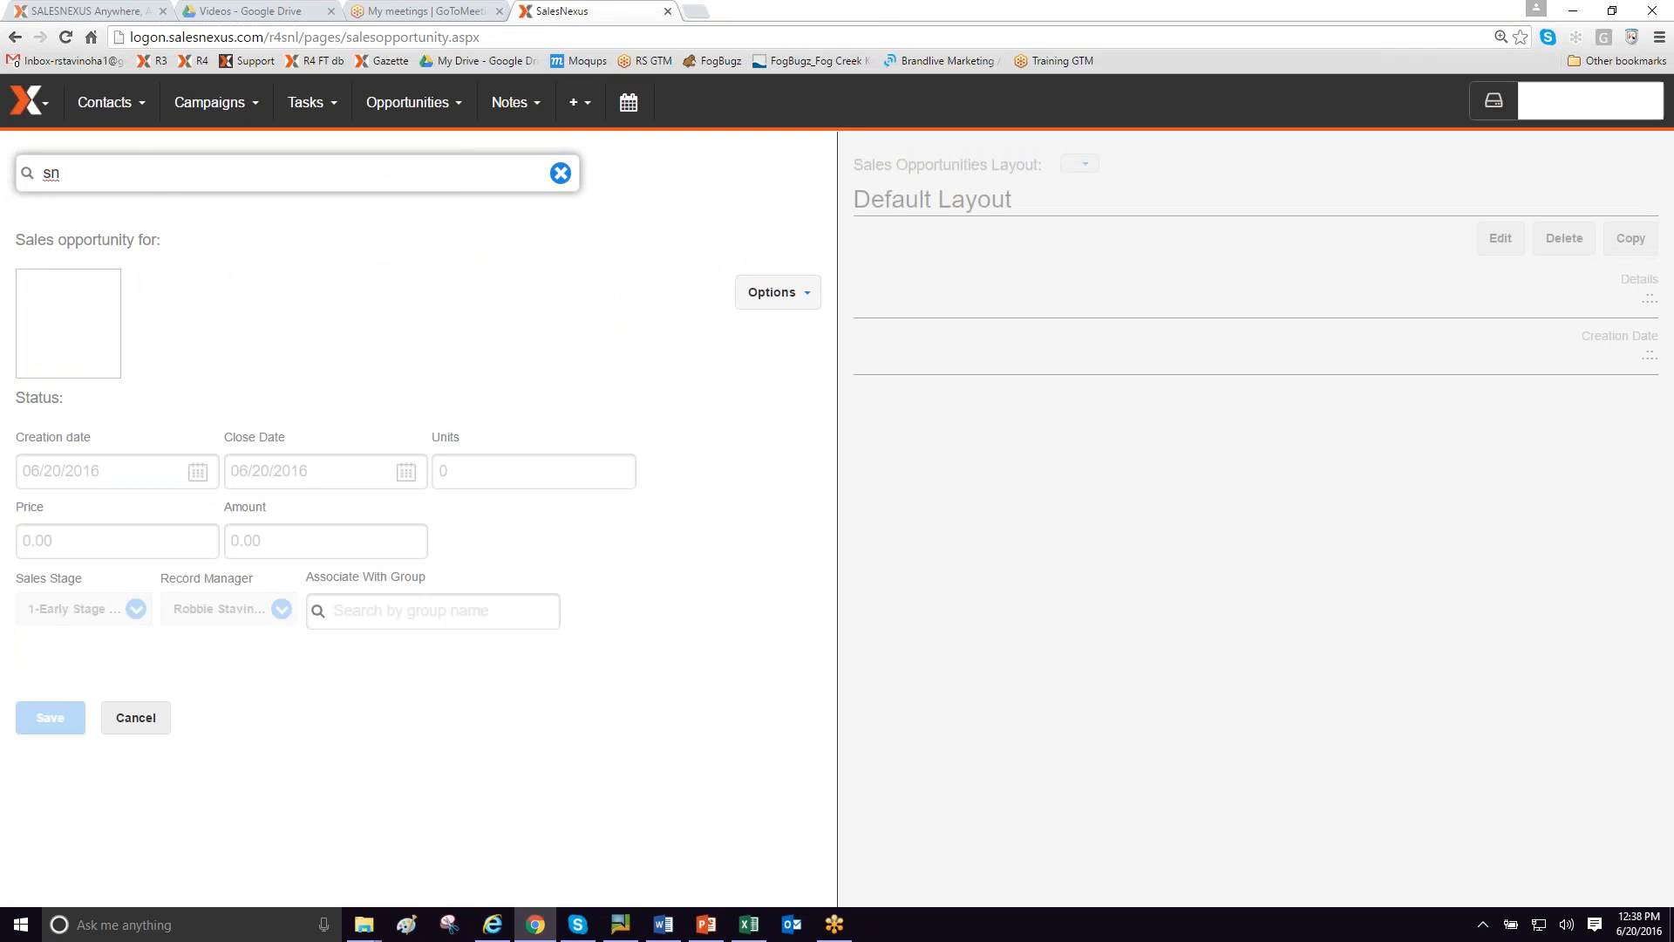
type(" ad")
left_click(300, 206)
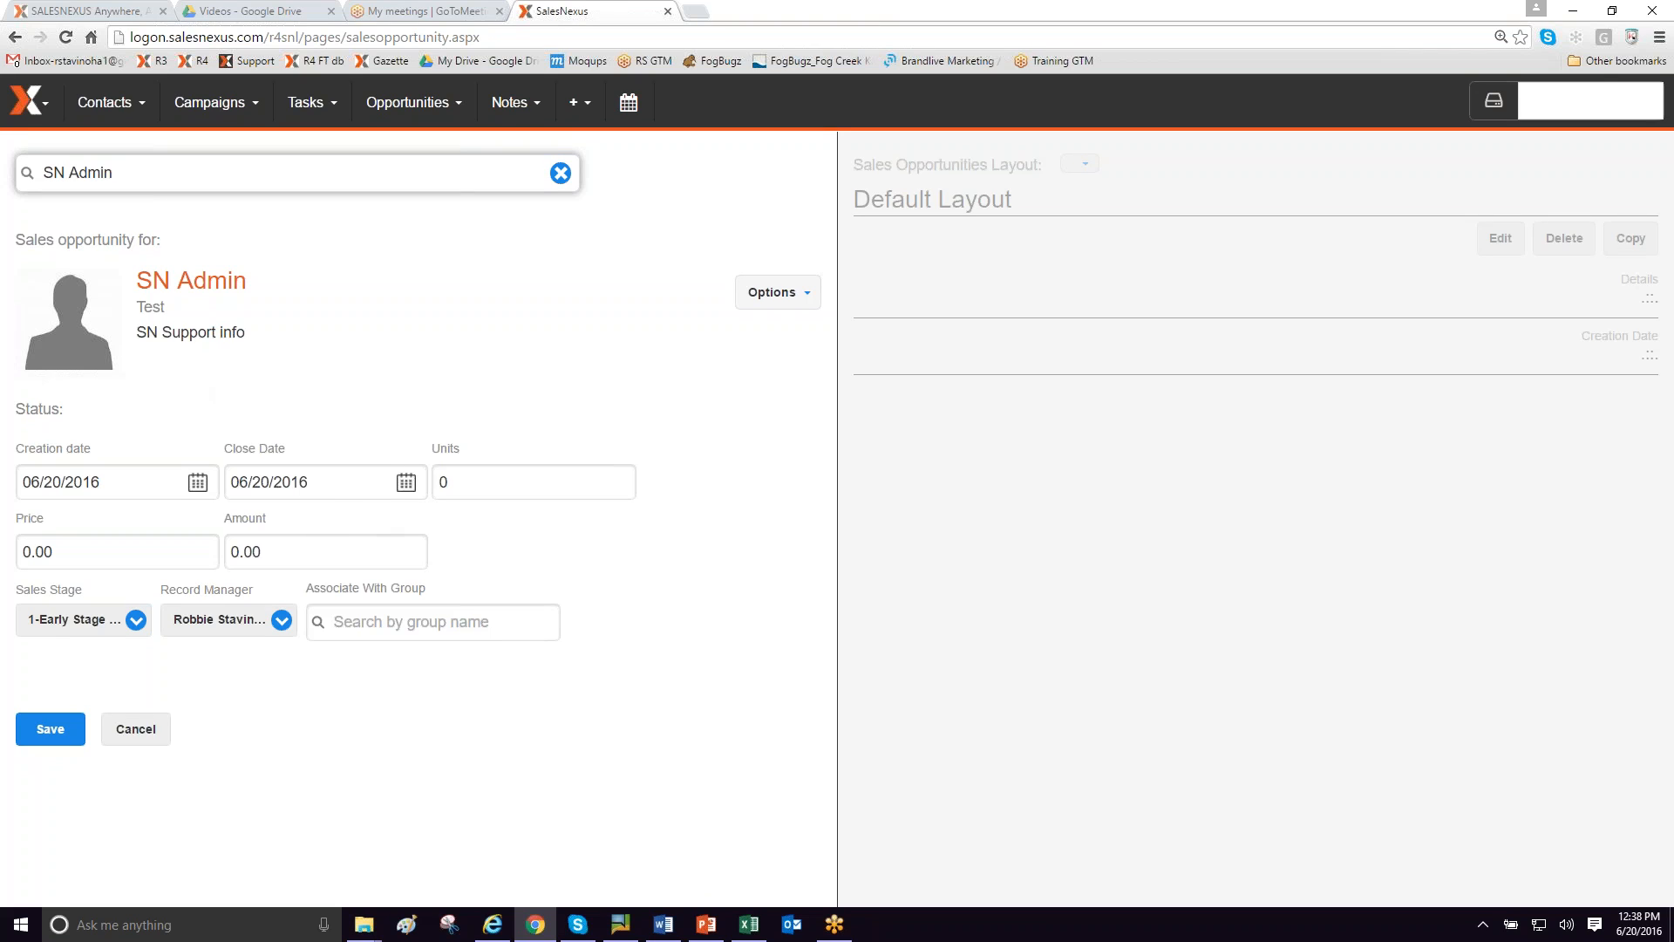
Set the new opportunity's close date to 06/30/2016 and its units to 1
left_click(406, 485)
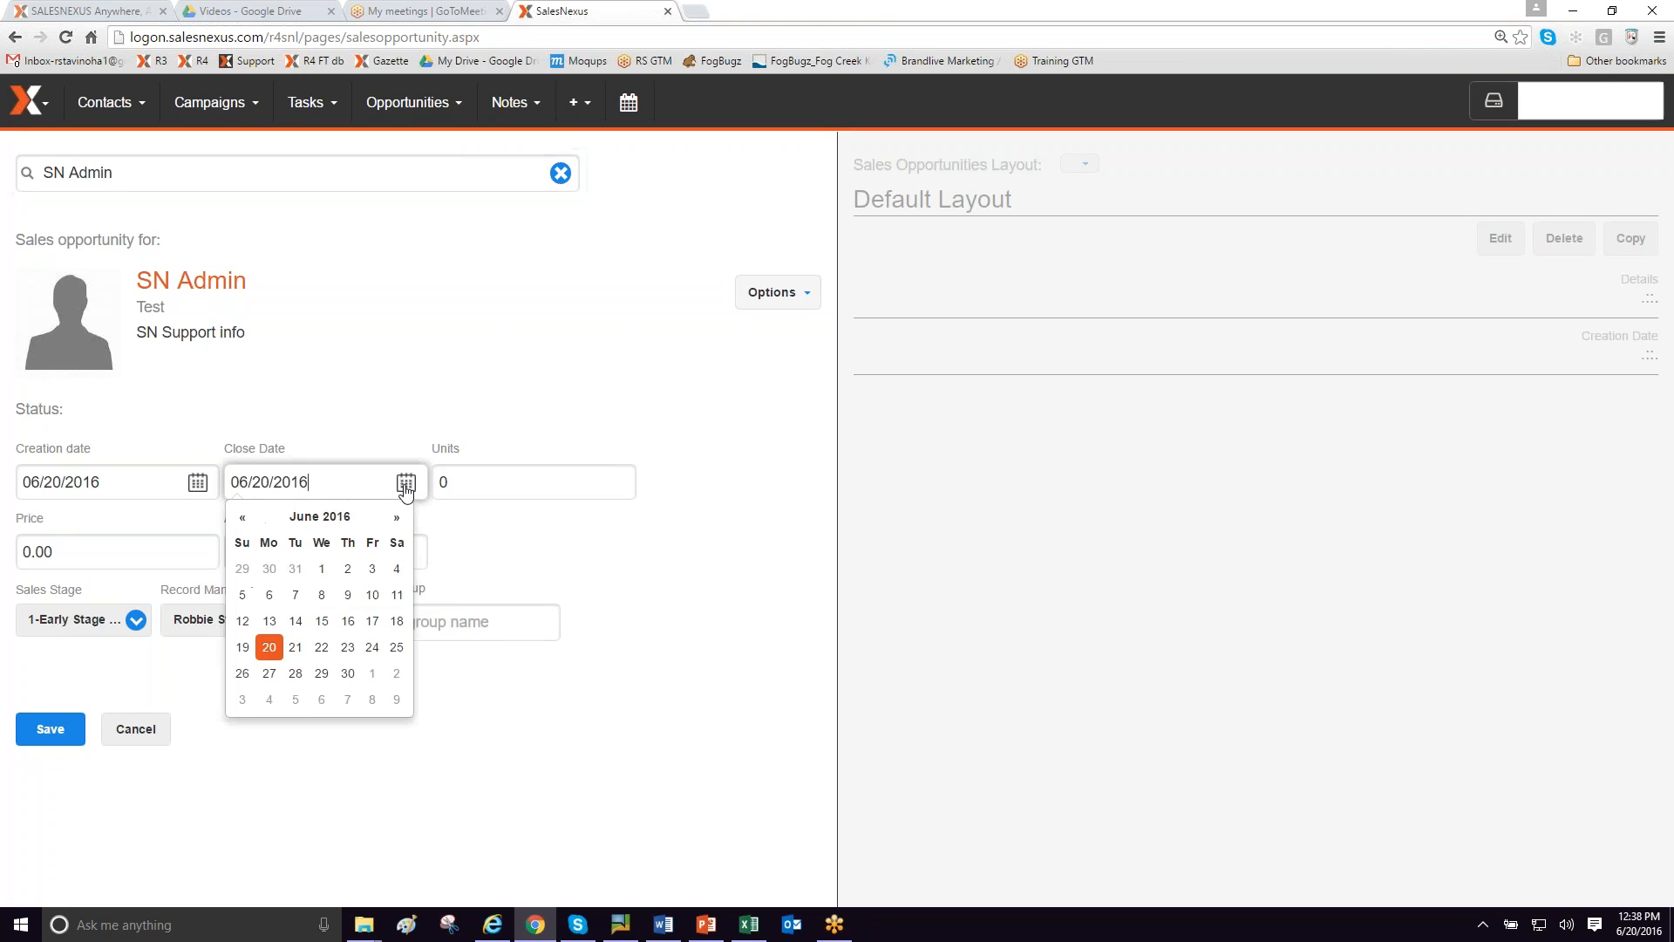
left_click(348, 673)
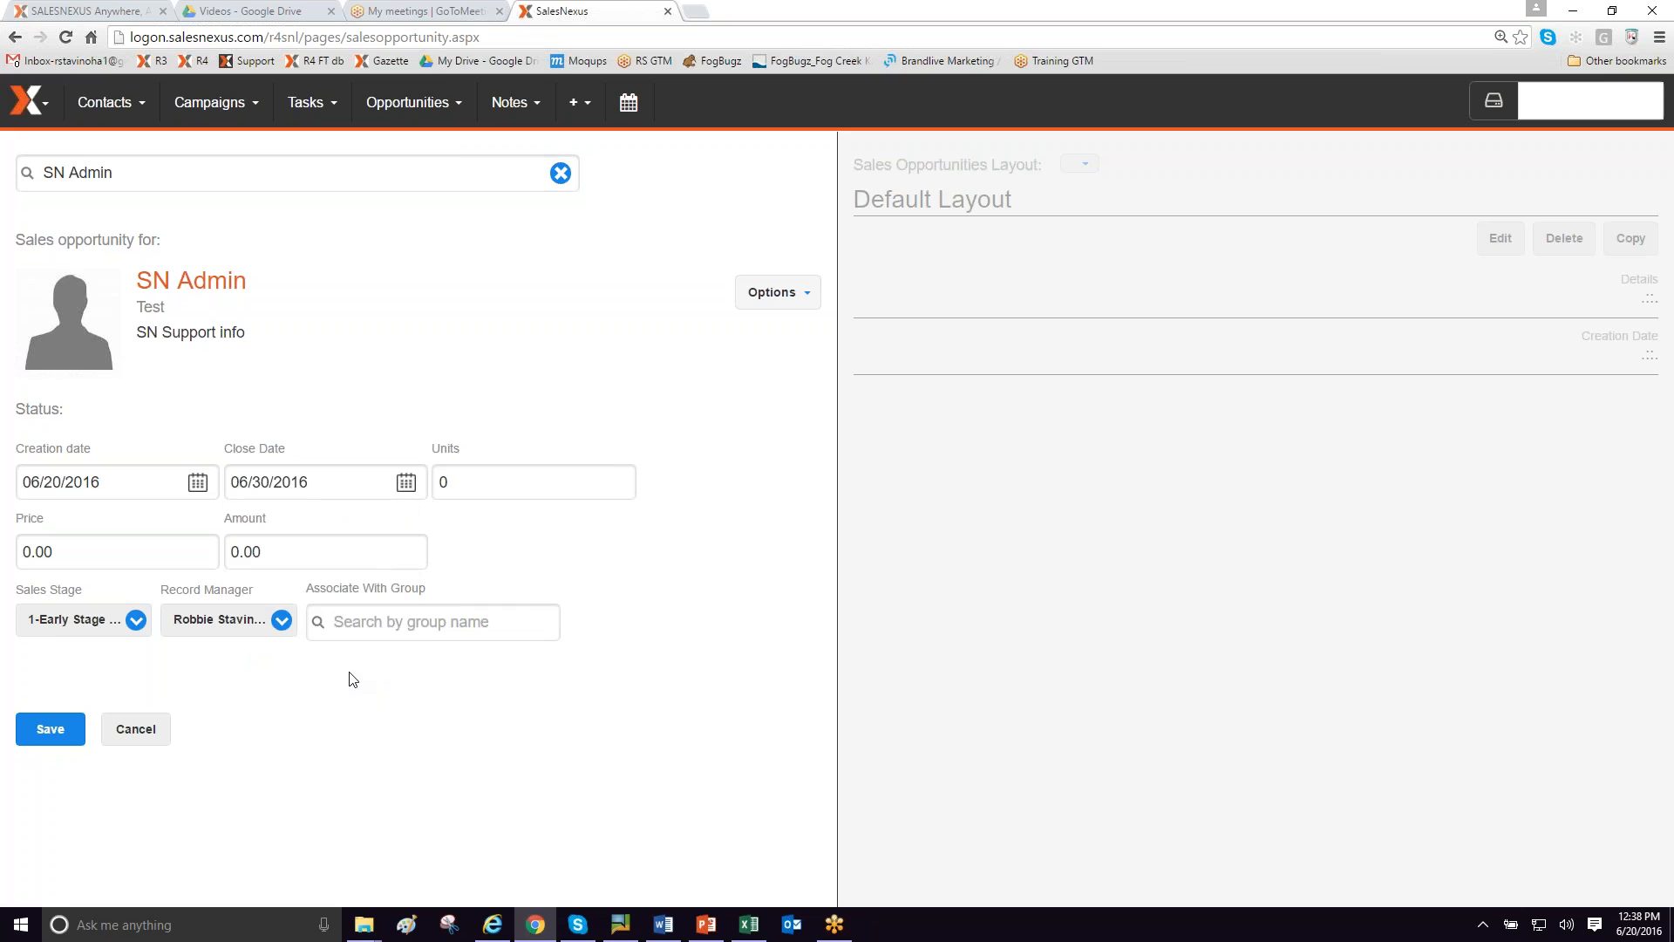
left_click(499, 488)
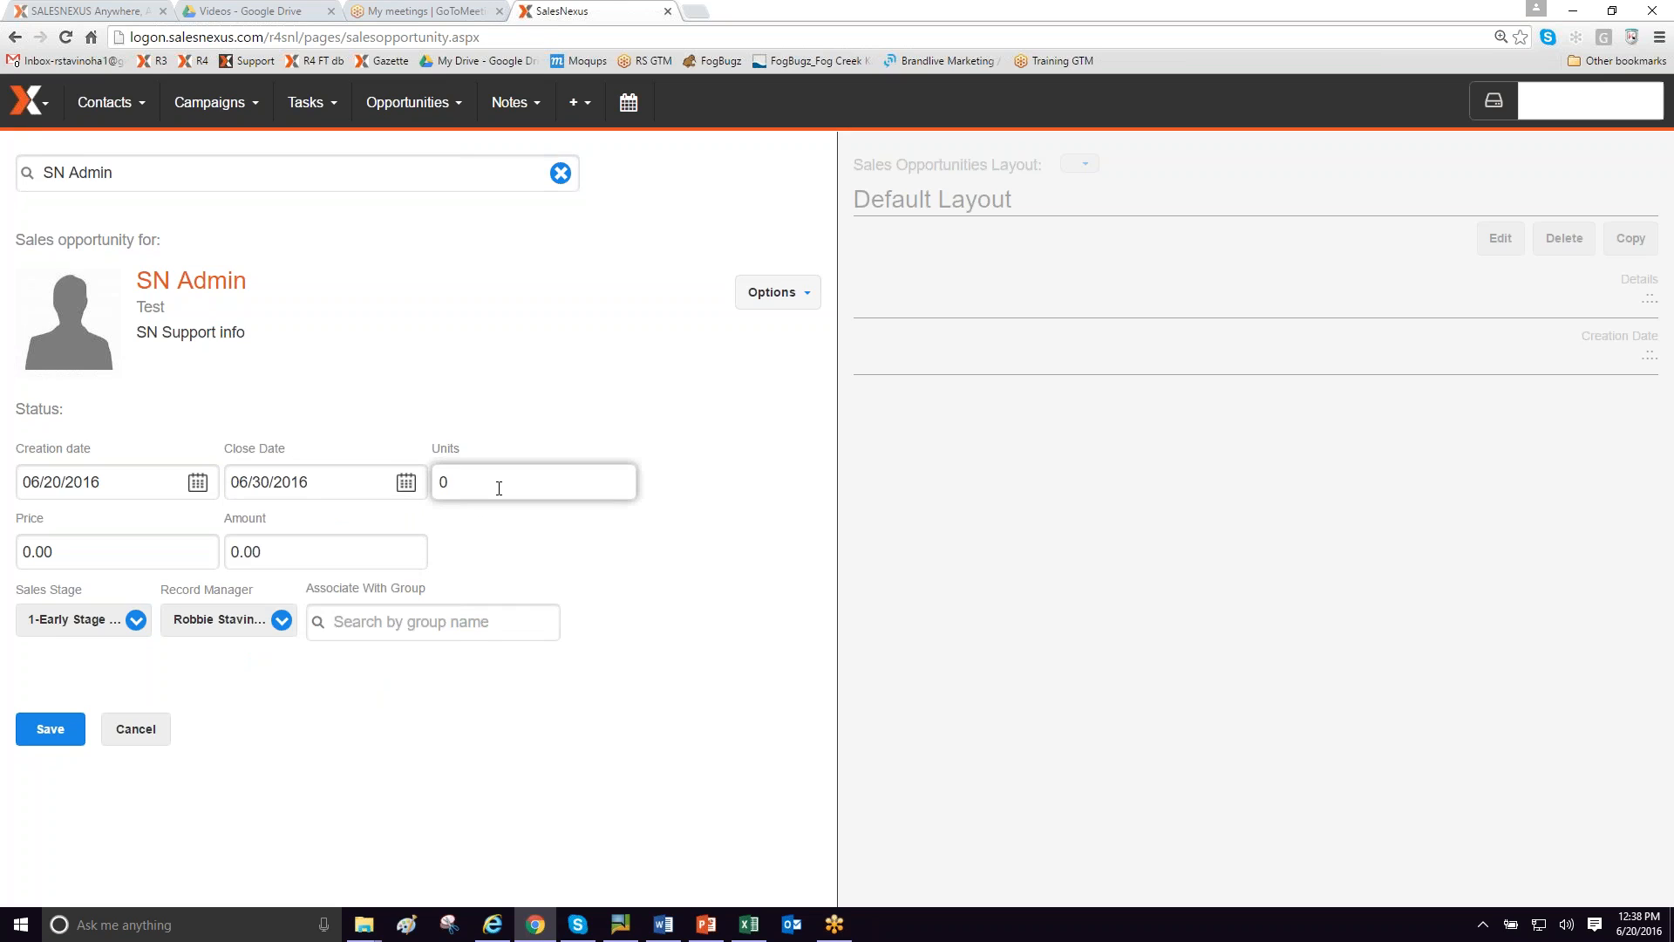
key("BackSpace")
type("1")
Enter a price of 1,000 for the new opportunity and change its units to 2
left_click(69, 548)
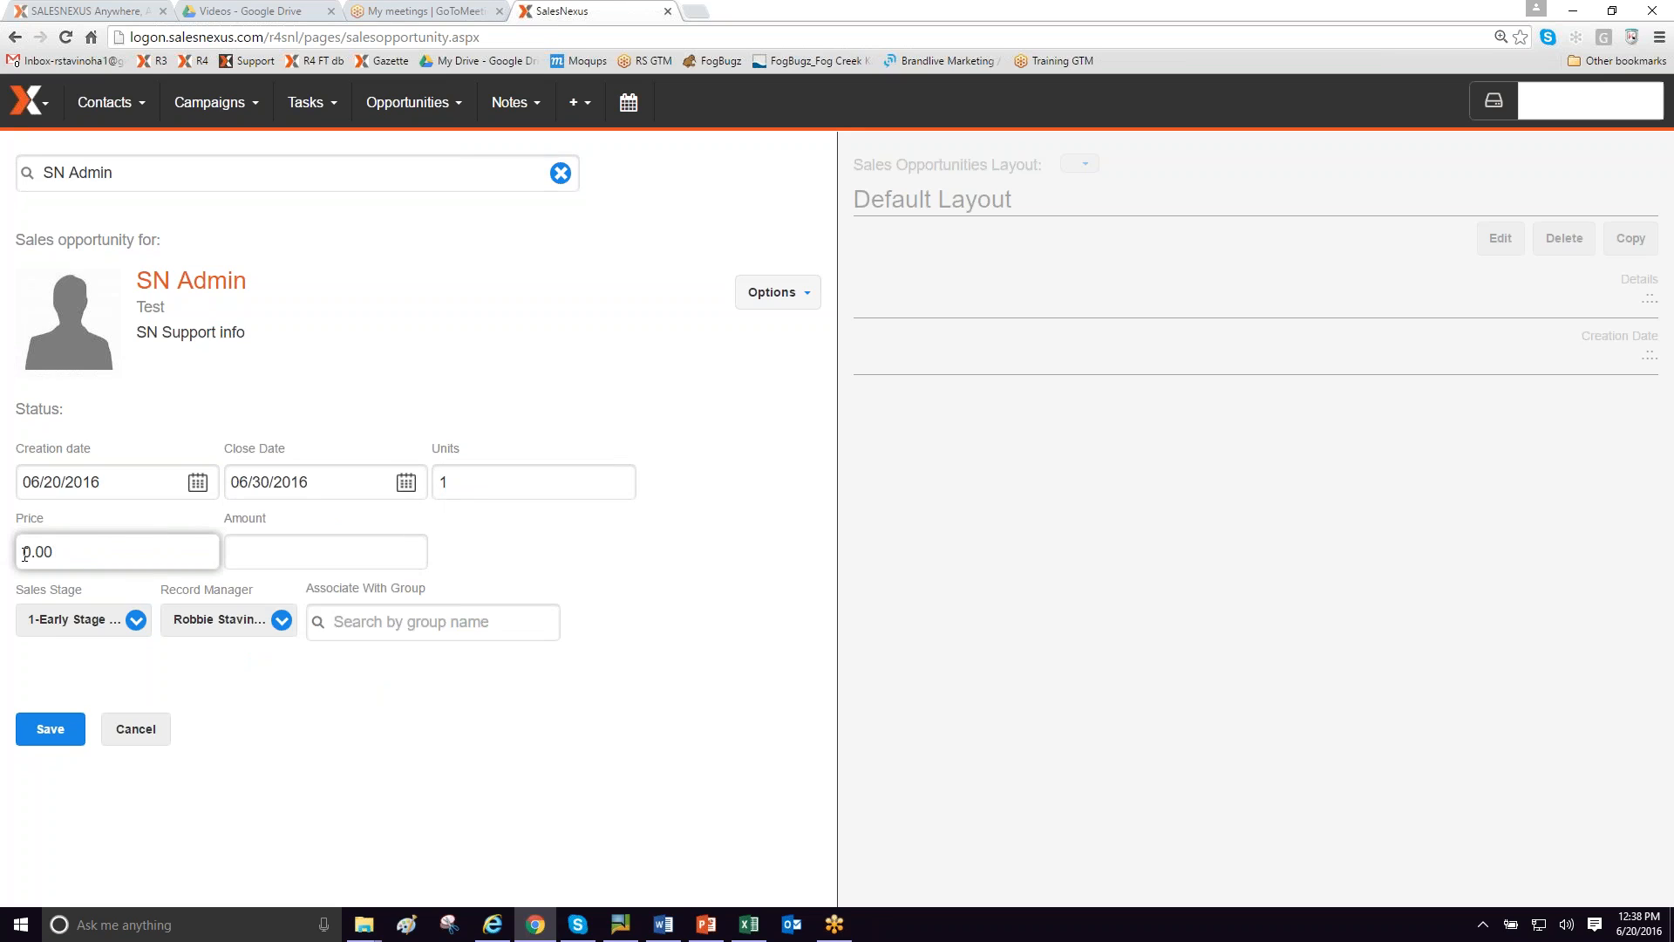
type("1000")
key("Tab")
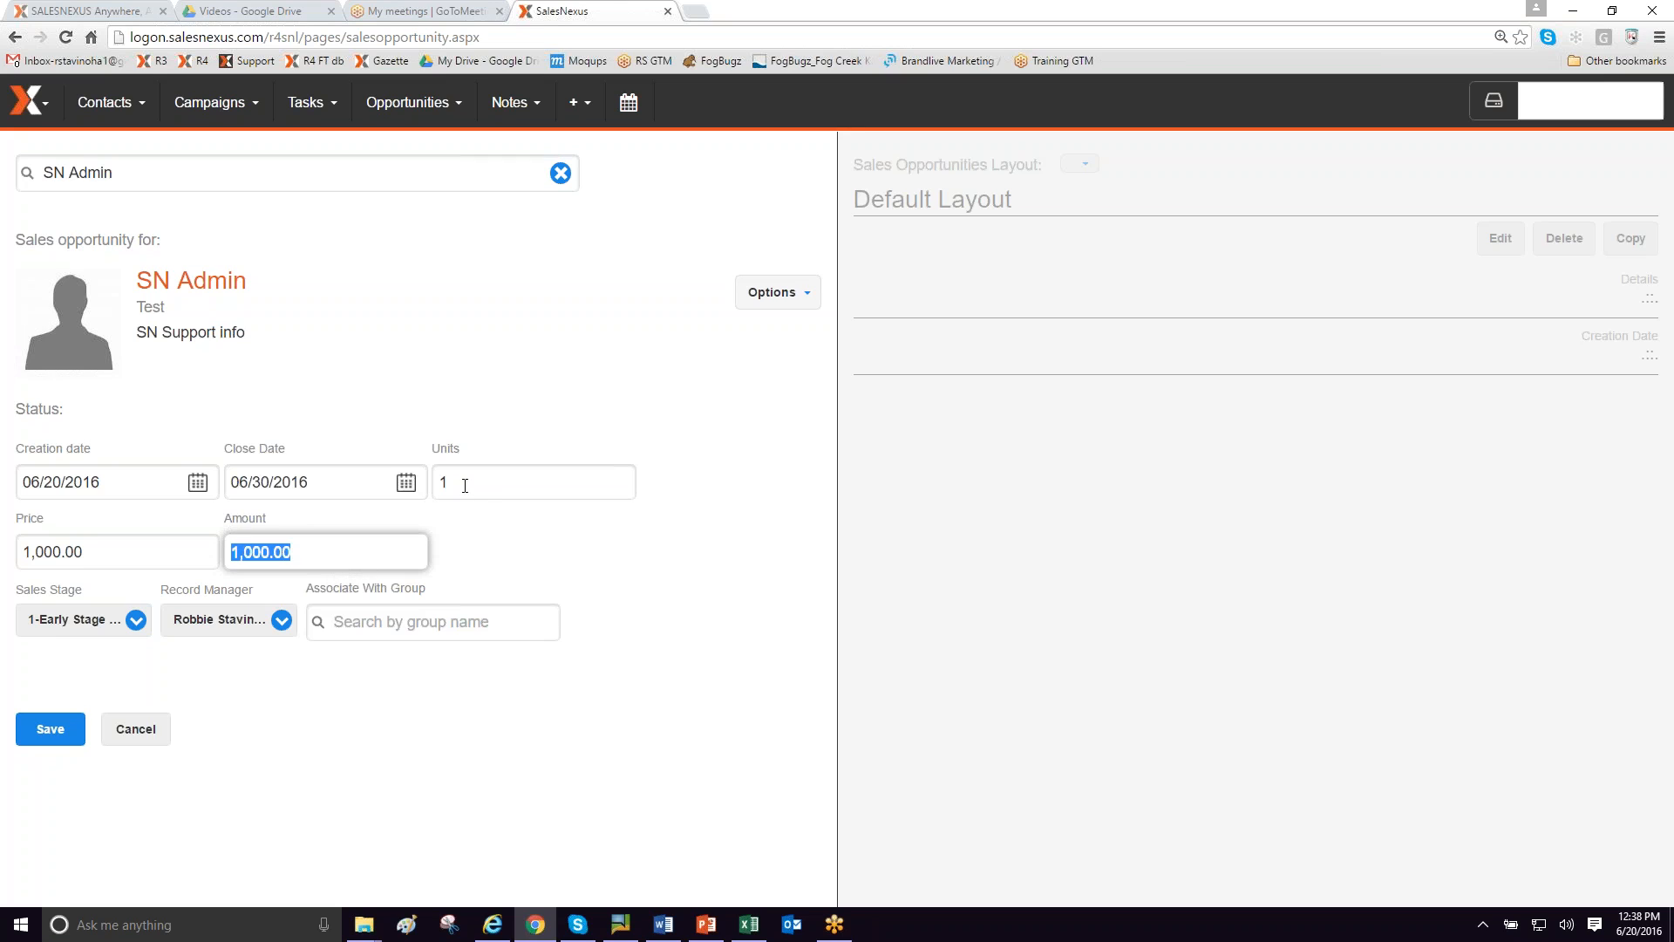
left_click(463, 481)
key("BackSpace")
type("0")
key("Tab")
left_click(324, 553)
Choose 1-Early Stage -10 as the sales stage, leave the associated group blank and save the opportunity
left_click(134, 621)
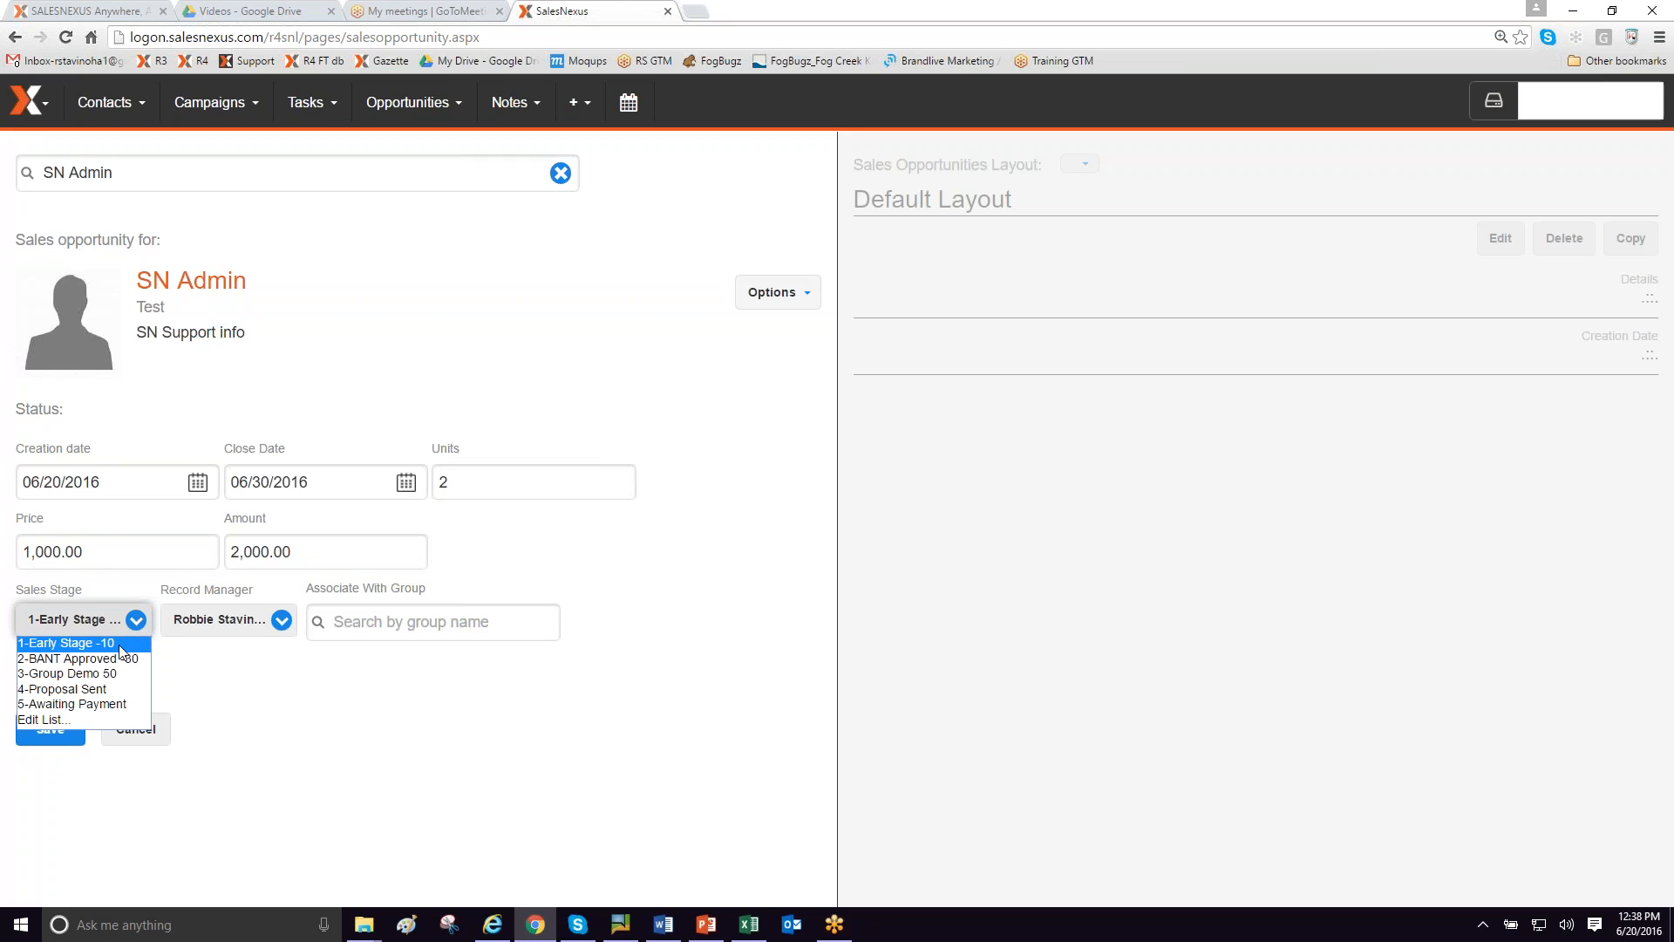
left_click(119, 647)
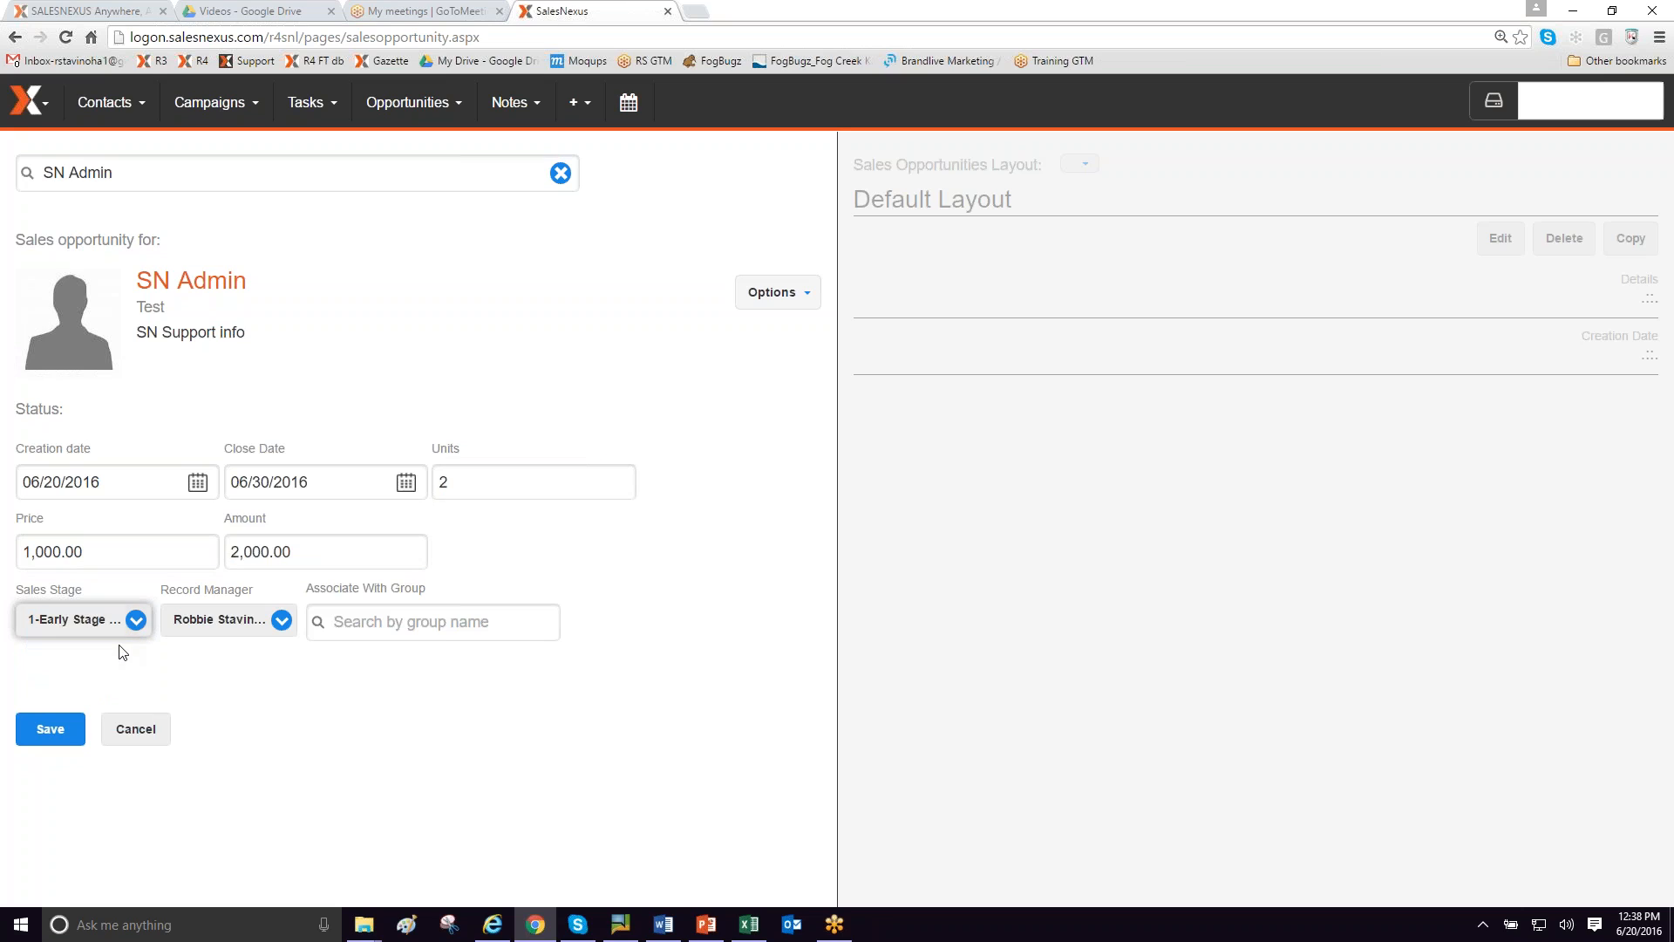
left_click(402, 622)
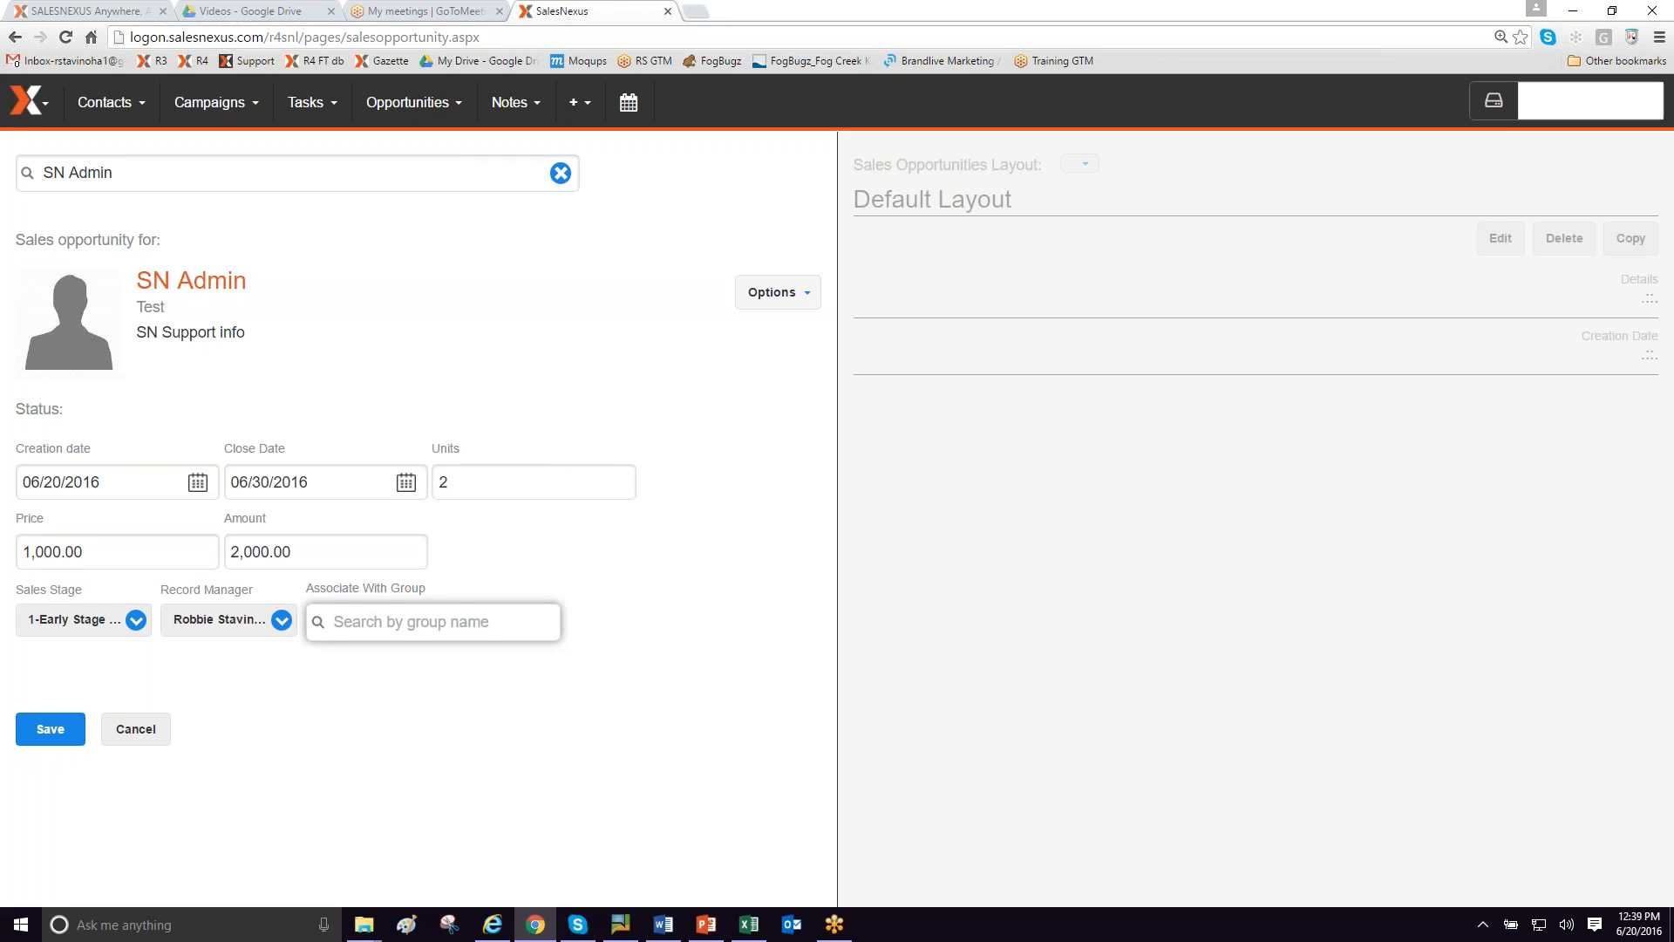
left_click(30, 733)
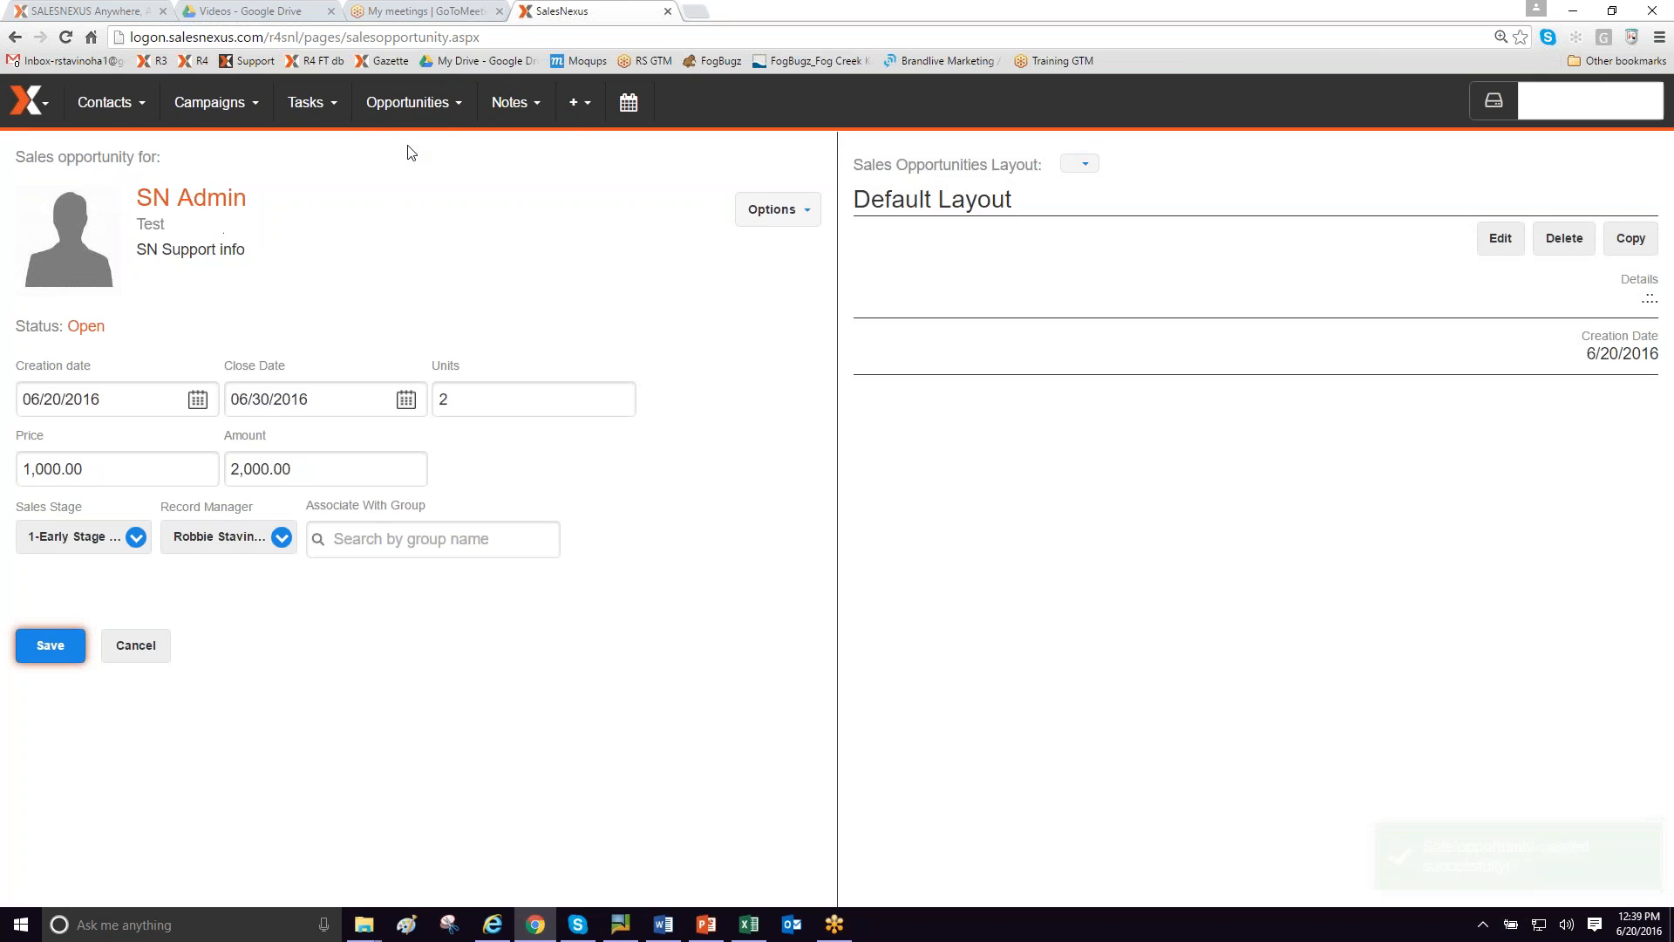
Return to the opportunities list to view the newly saved SN Admin opportunity
left_click(407, 102)
left_click(437, 180)
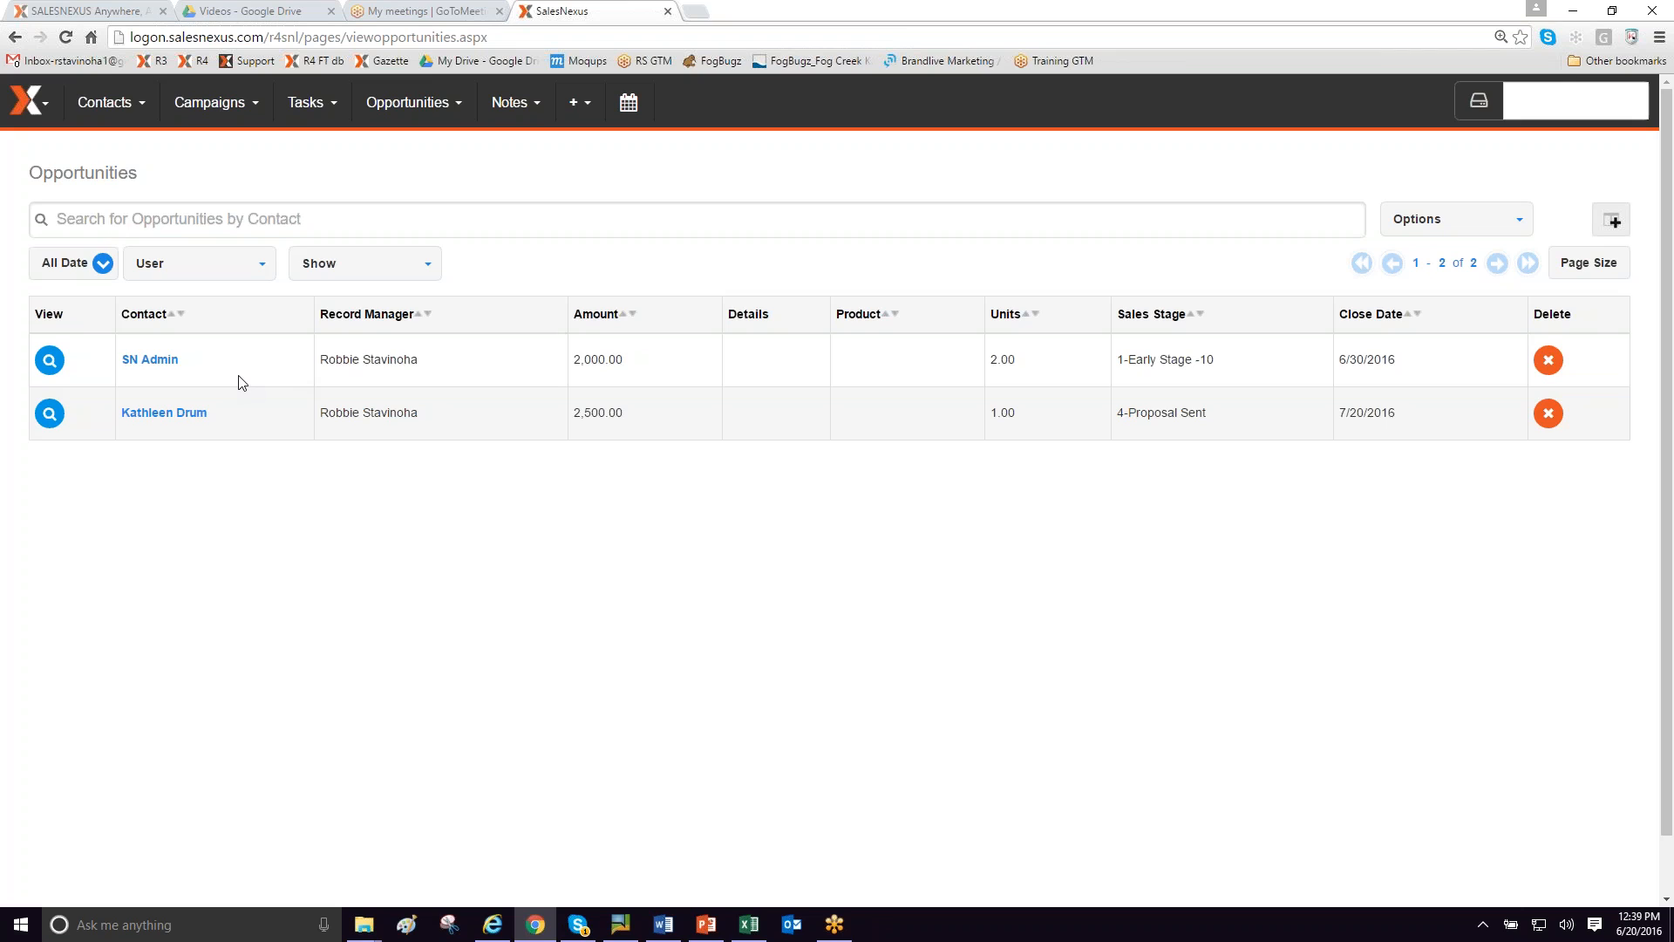
left_click(425, 273)
Open the column selection for the opportunities list and add Probability to the columns to view
left_click(1613, 225)
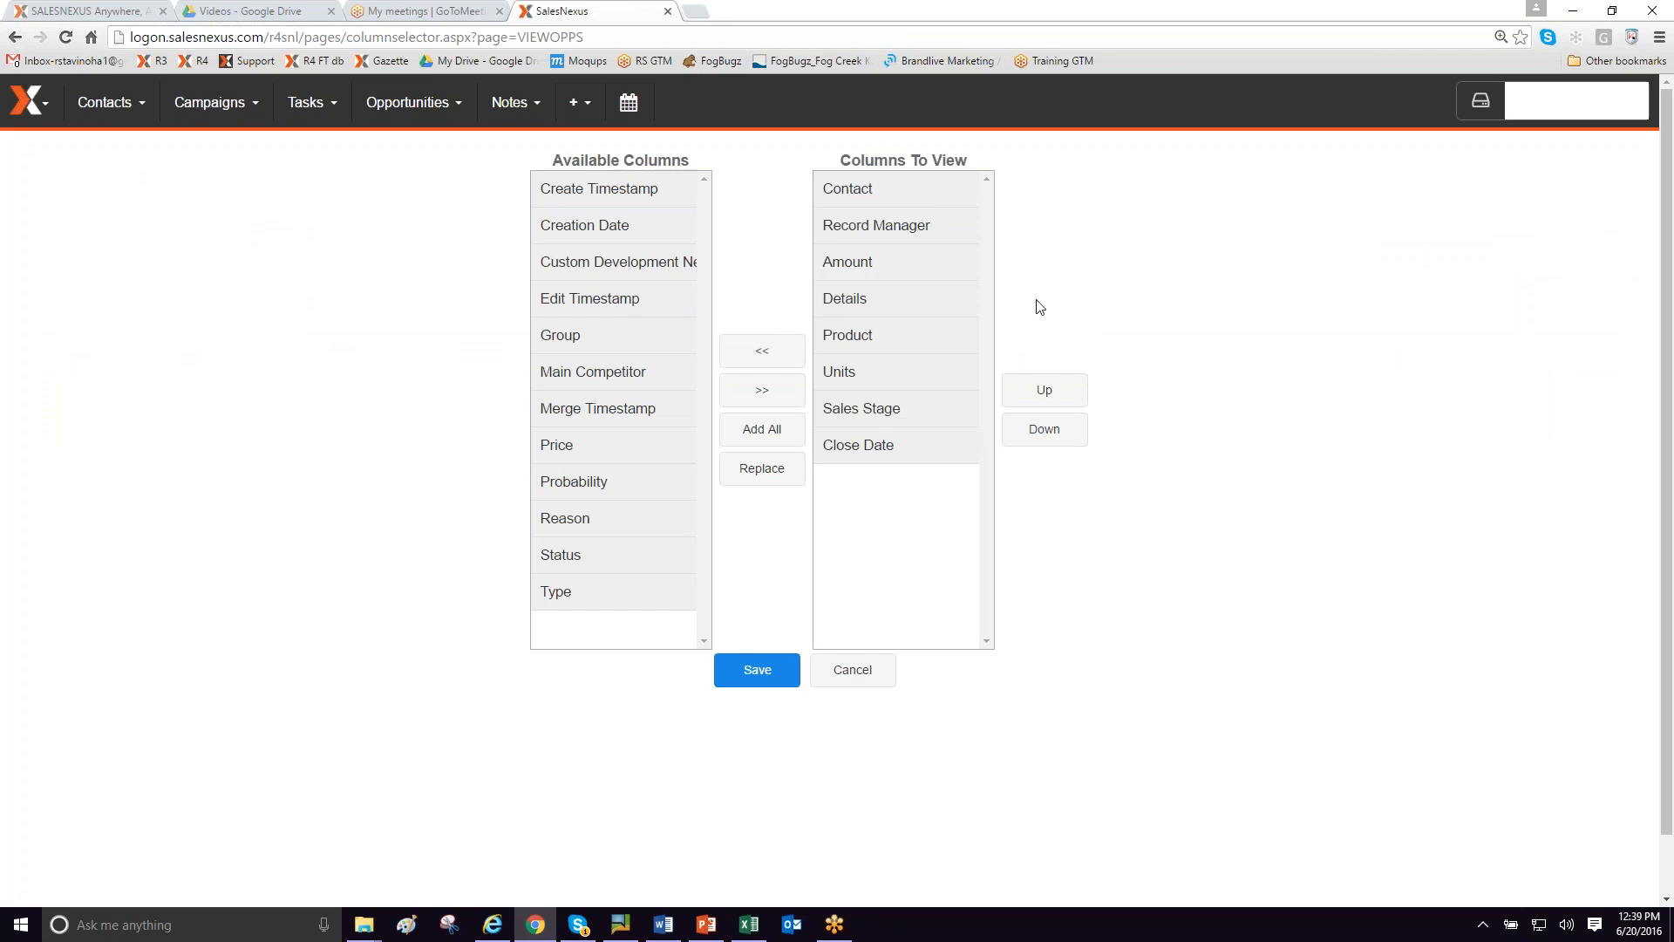
left_click(895, 232)
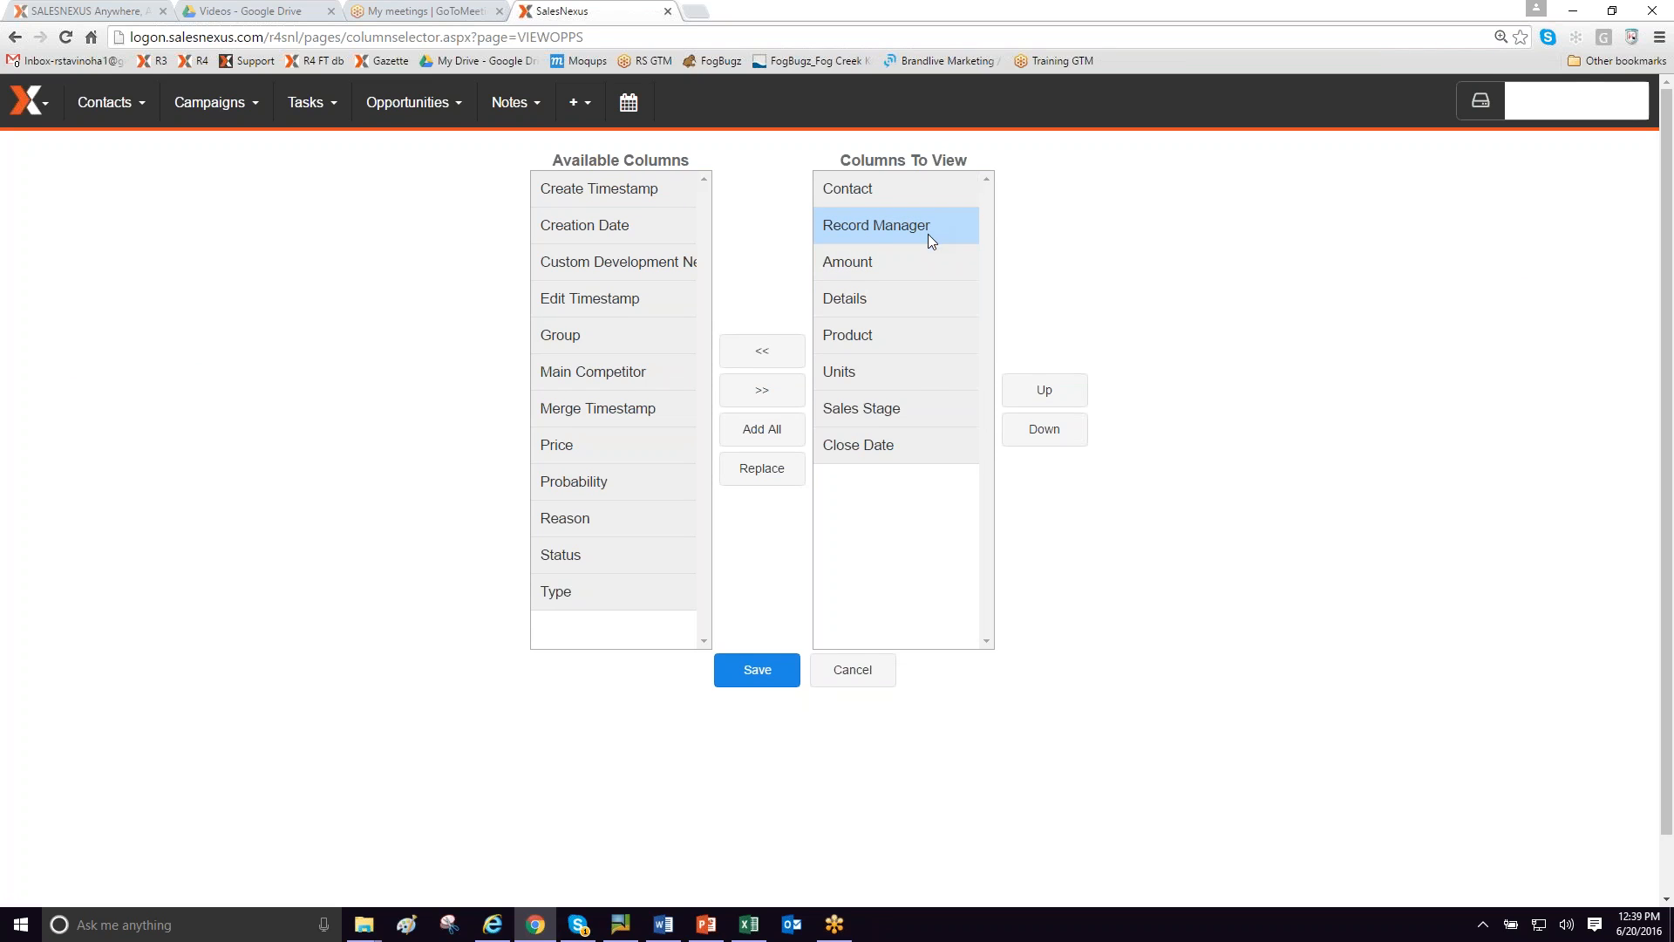
left_click(613, 490)
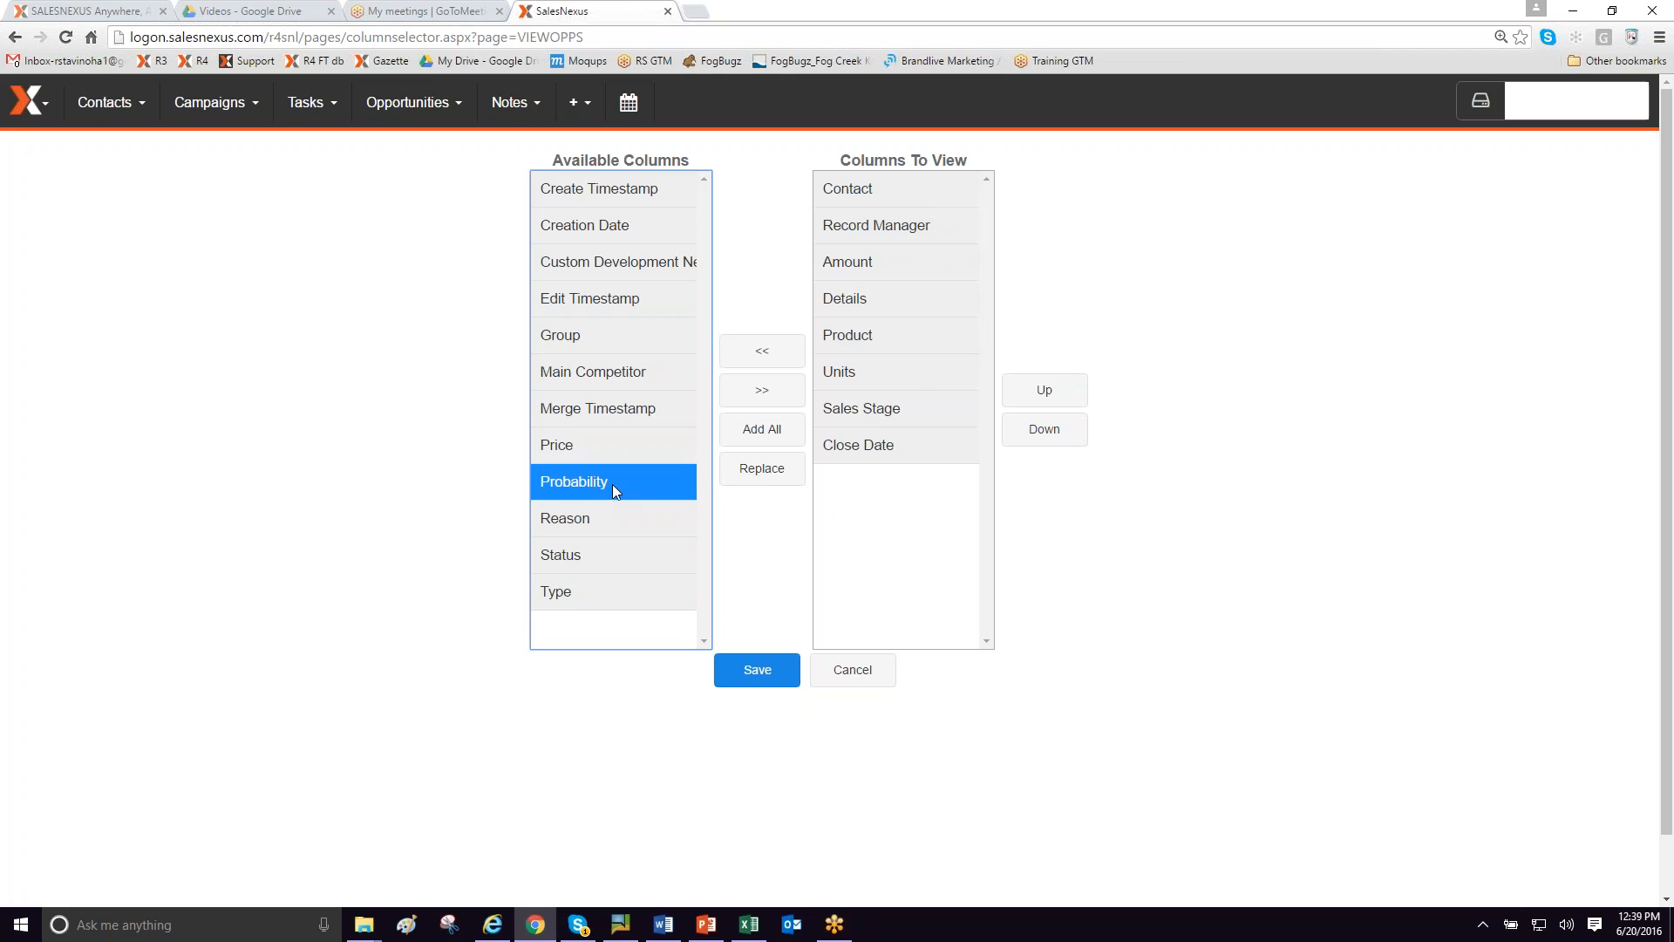
left_click(749, 402)
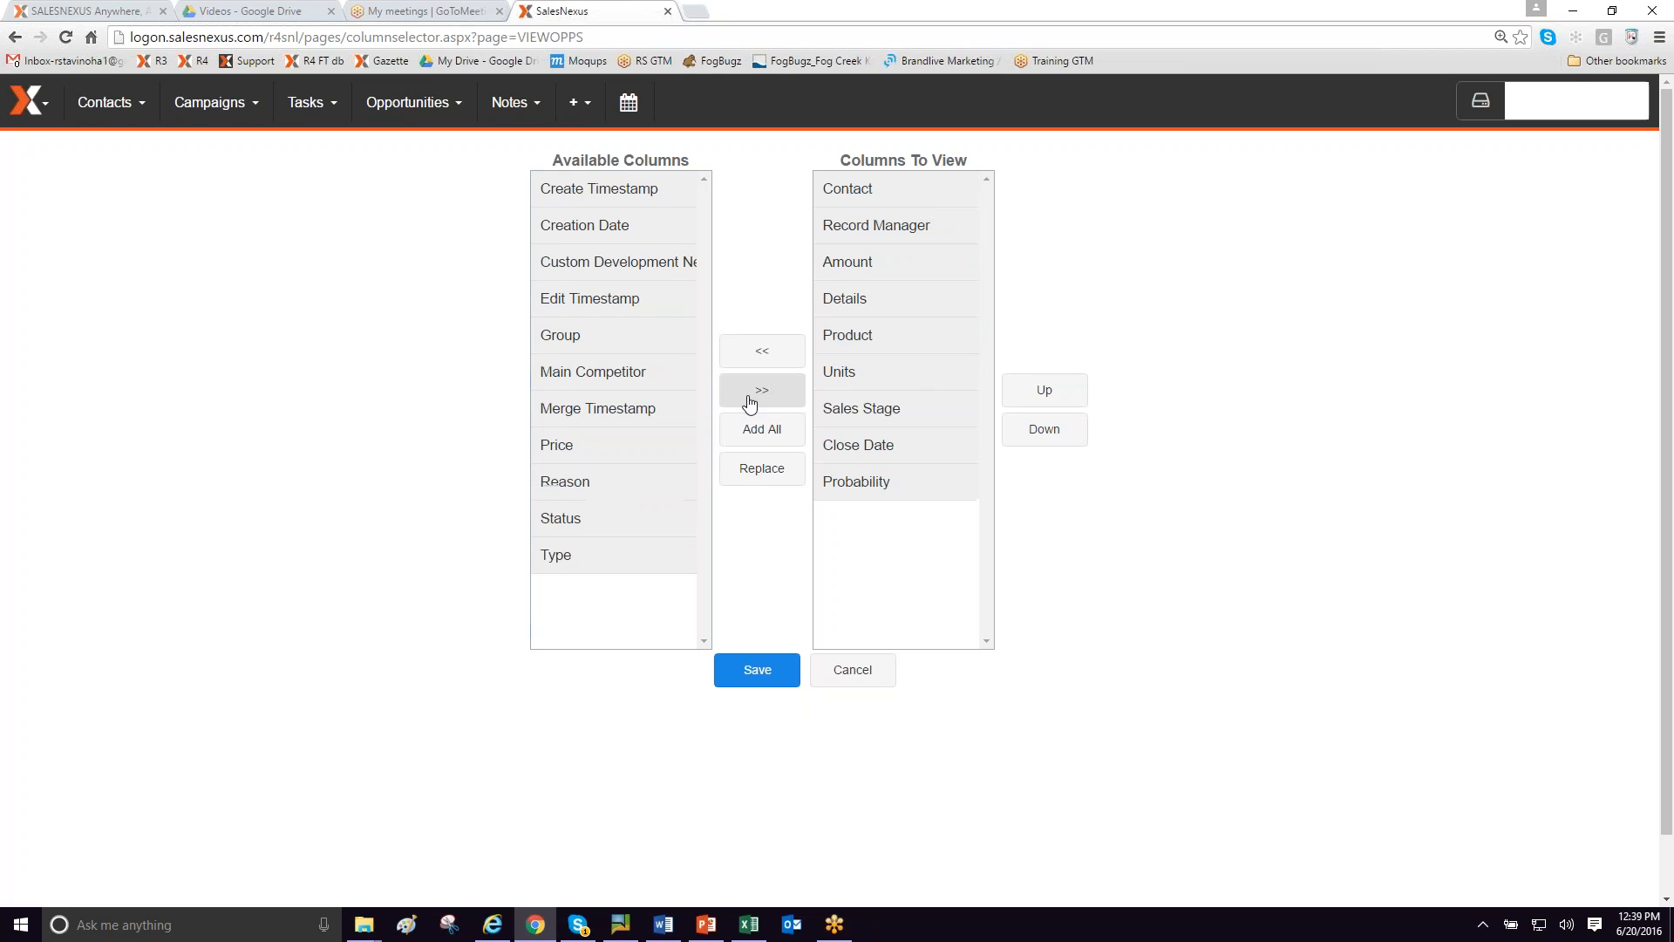
Move the Probability column up to directly after Record Manager and save the column layout
left_click(924, 480)
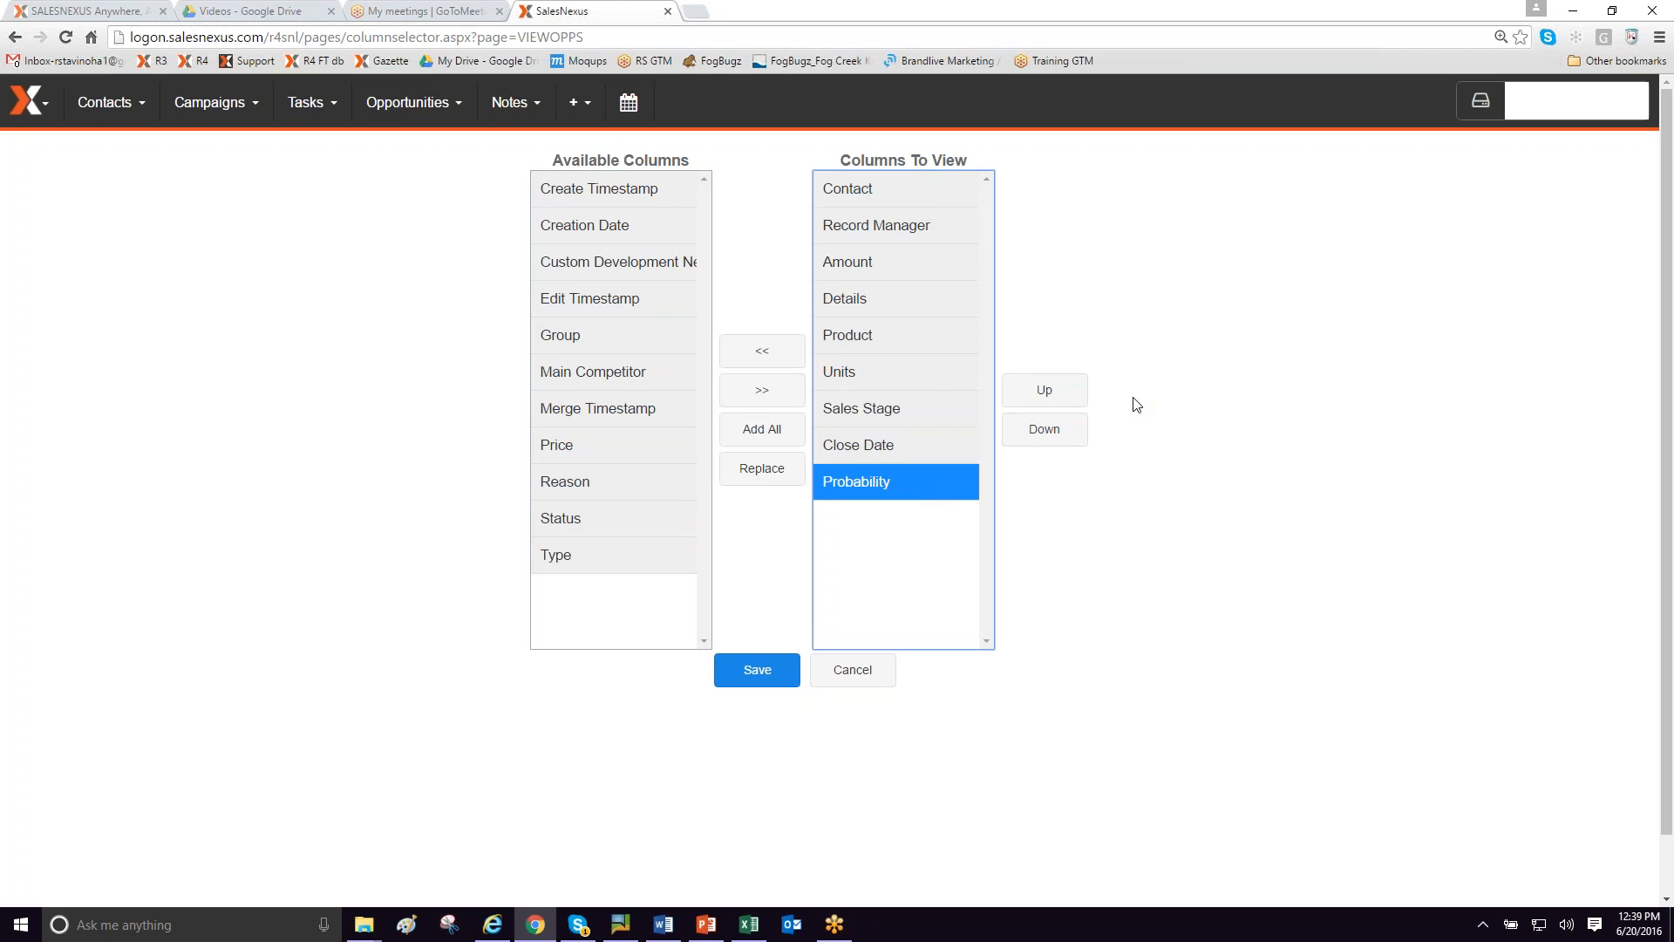
left_click(1060, 404)
left_click(1060, 403)
left_click(1060, 403)
left_click(1061, 404)
left_click(1060, 404)
left_click(1060, 403)
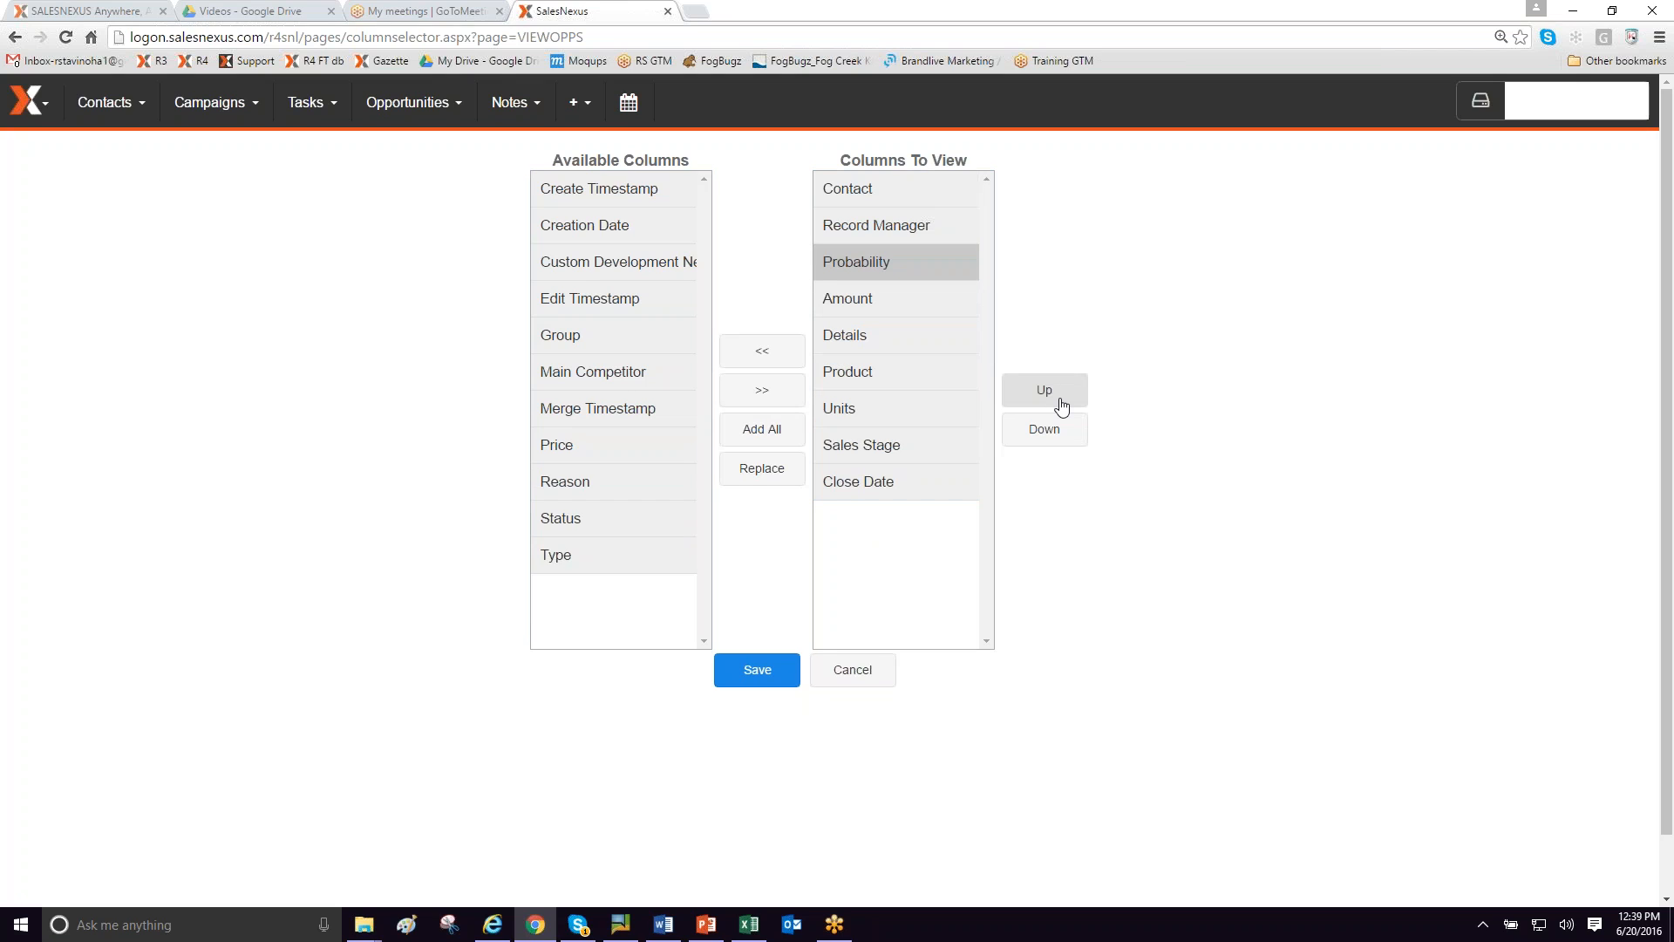
left_click(769, 682)
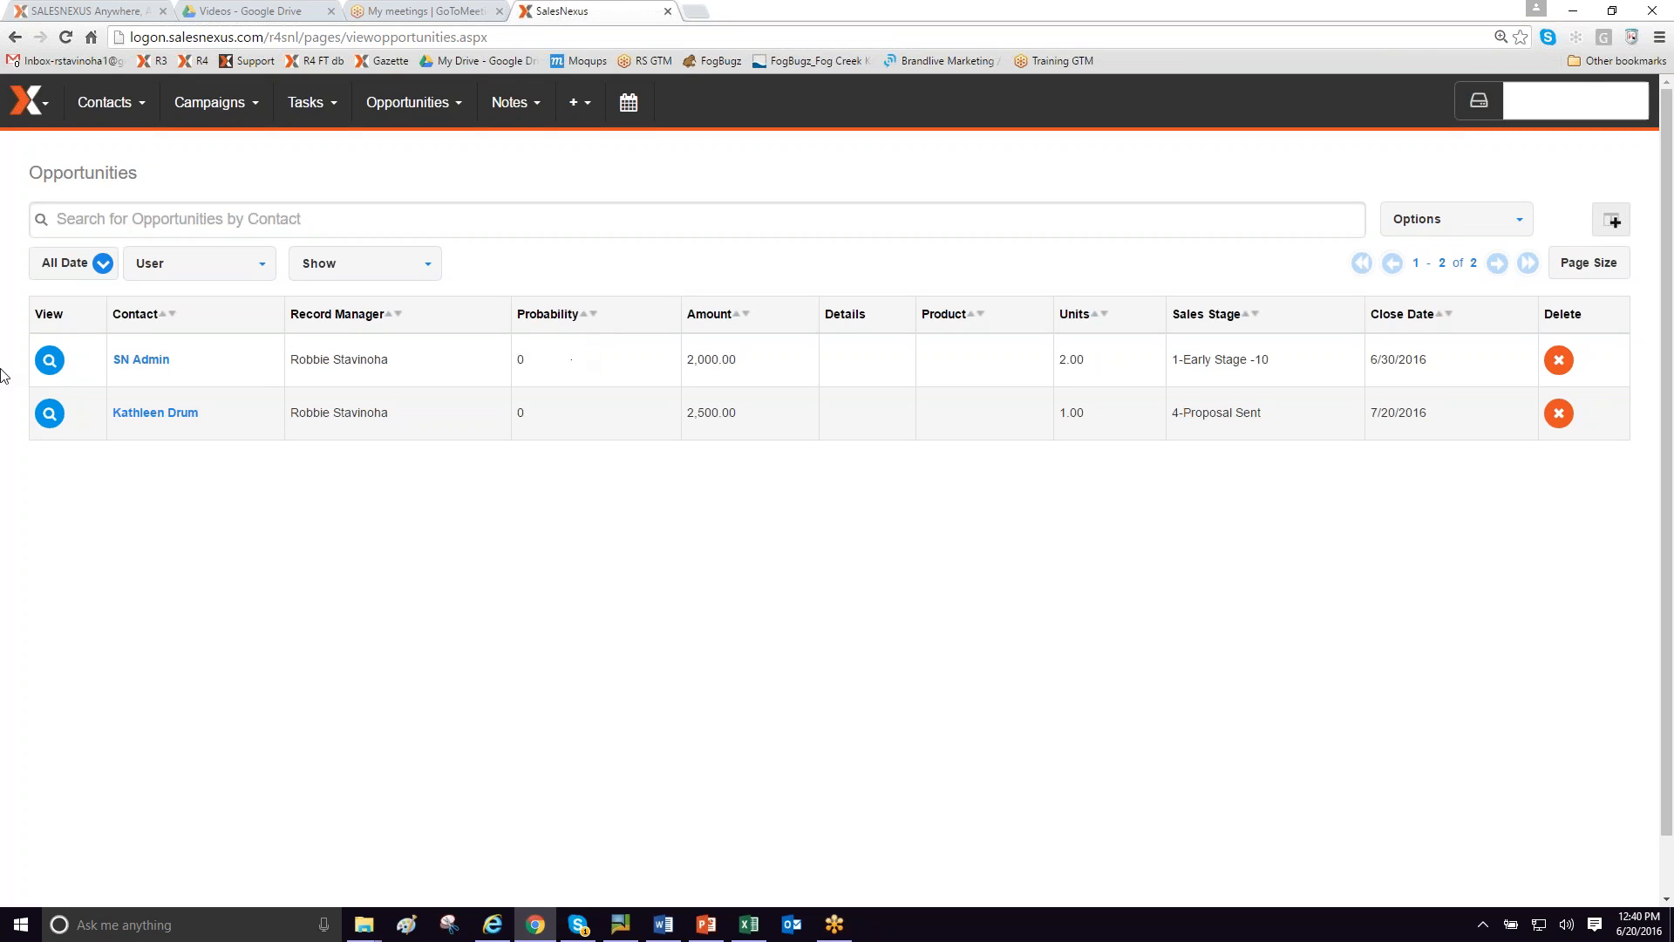
Open the SN Admin opportunity to review its available options, and return to the opportunities list
left_click(50, 360)
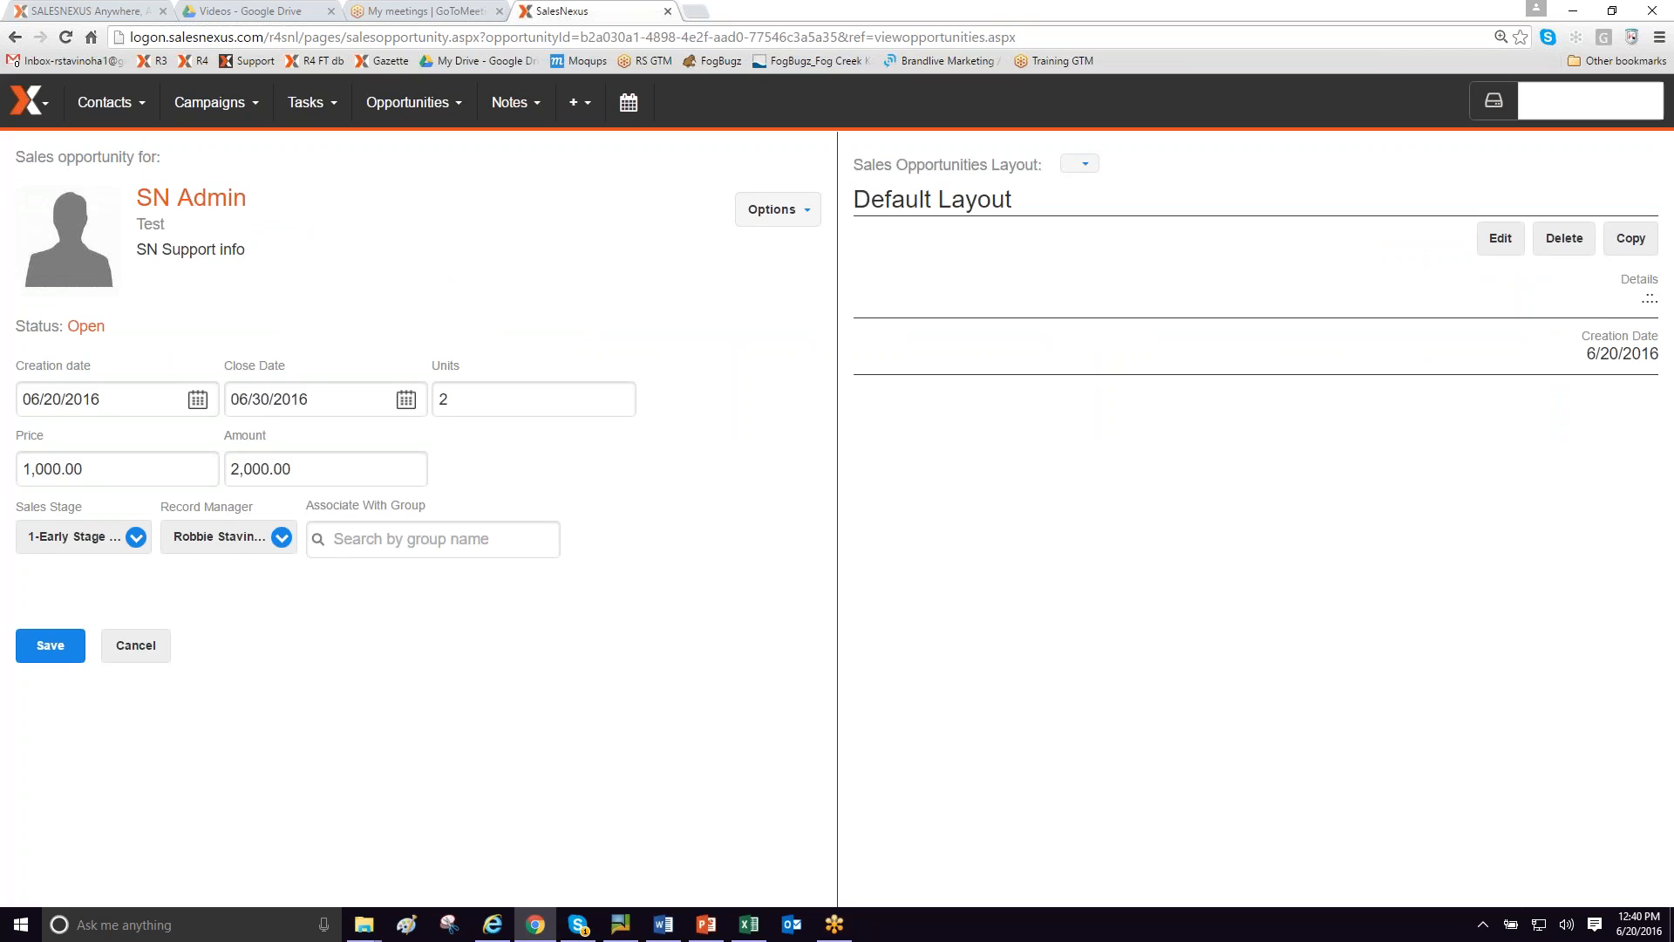
left_click(816, 213)
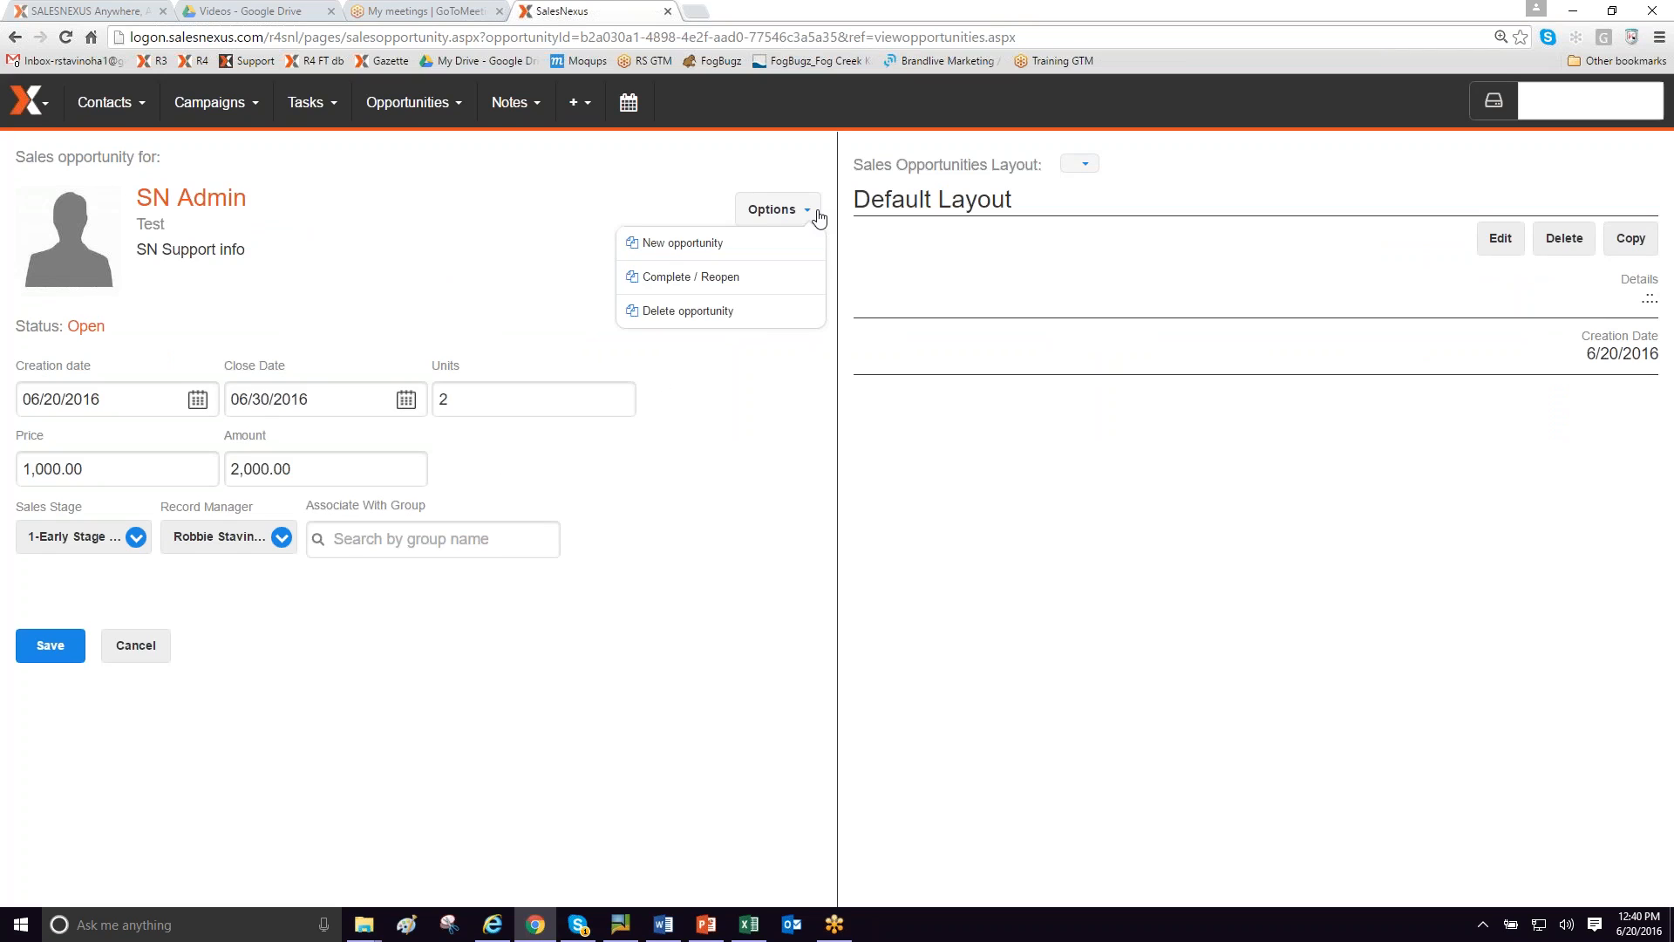
mouse_move(436, 112)
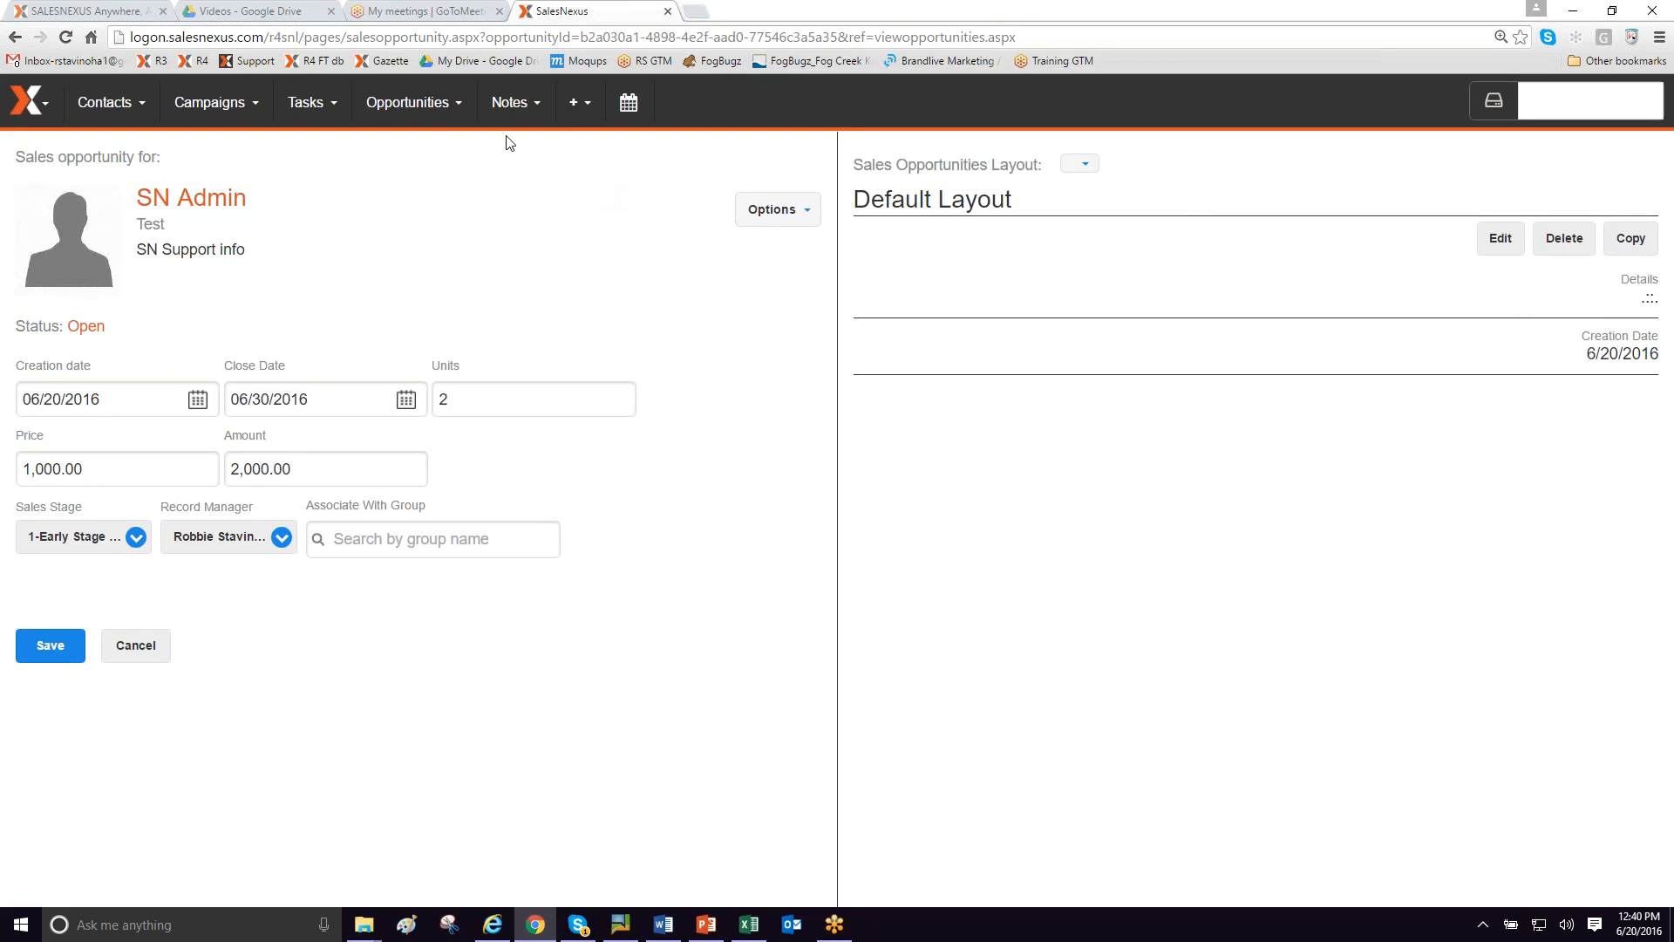
left_click(451, 185)
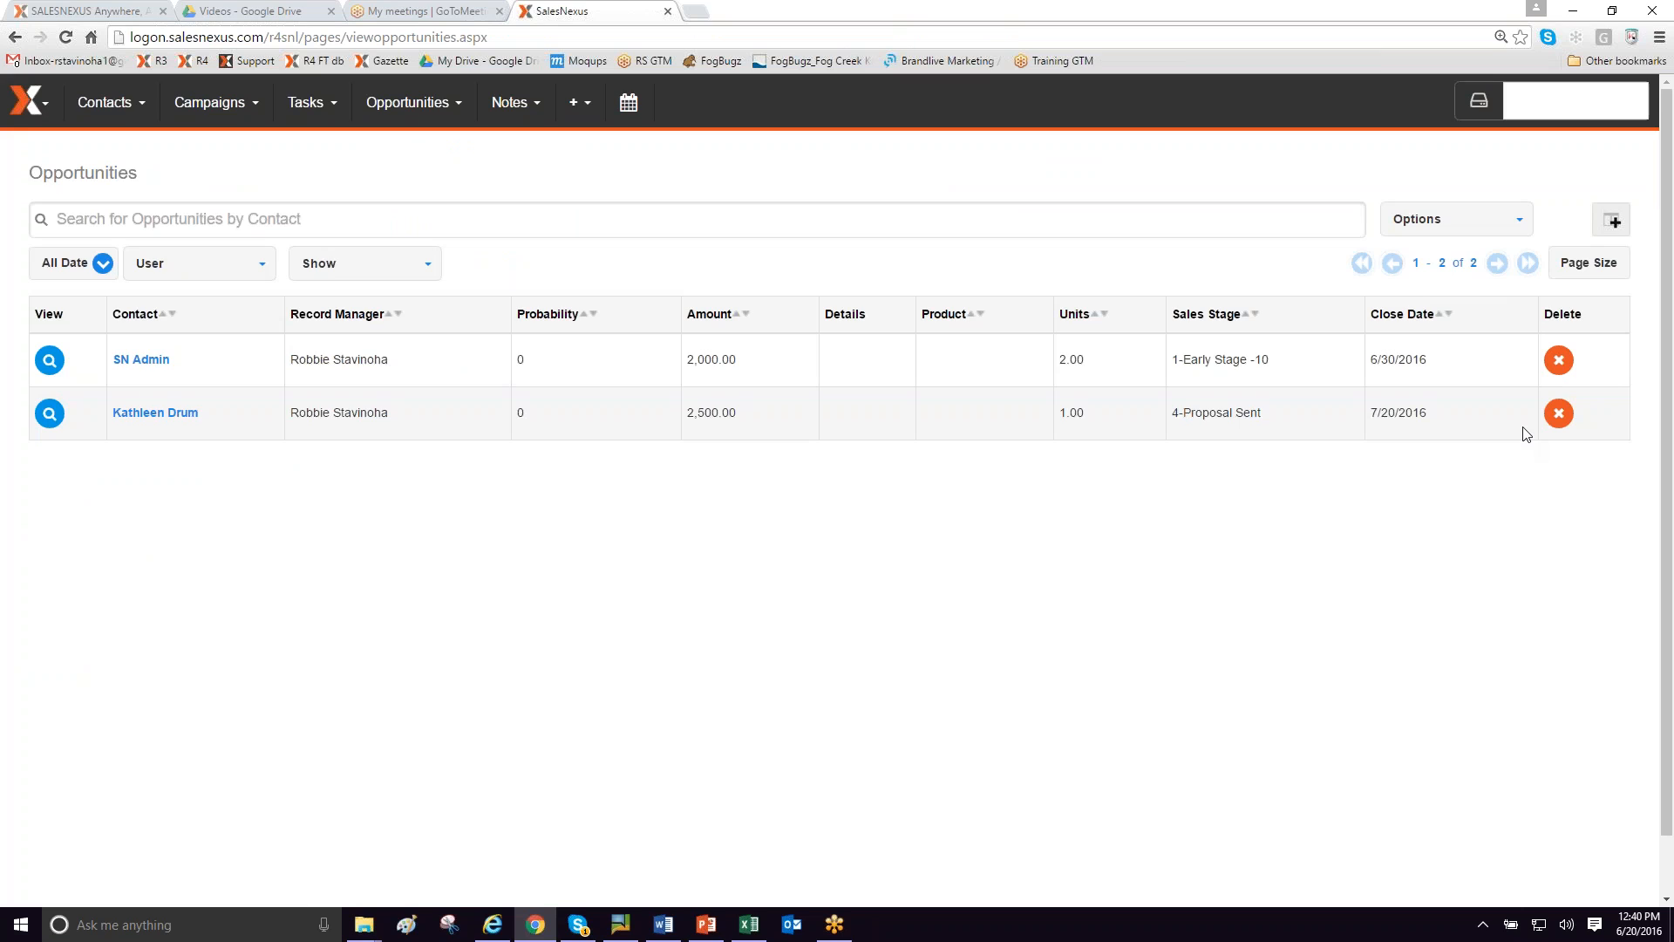
Review the available options of the opportunities list, and include Close/Won opportunities in the list
left_click(1522, 223)
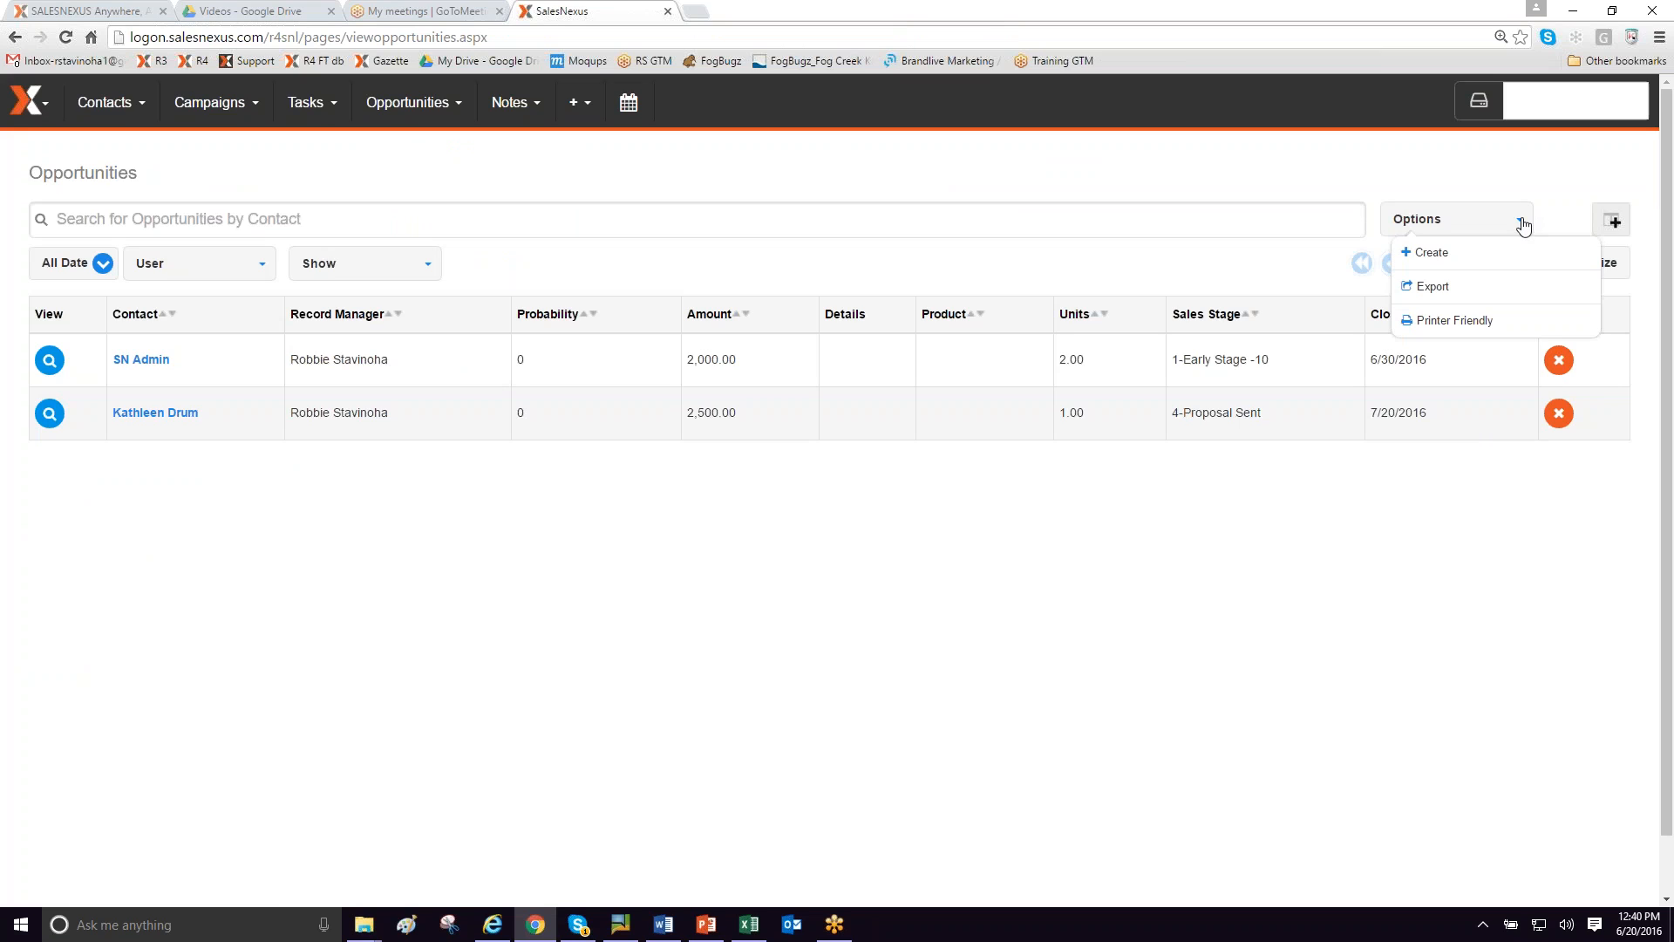
left_click(1539, 333)
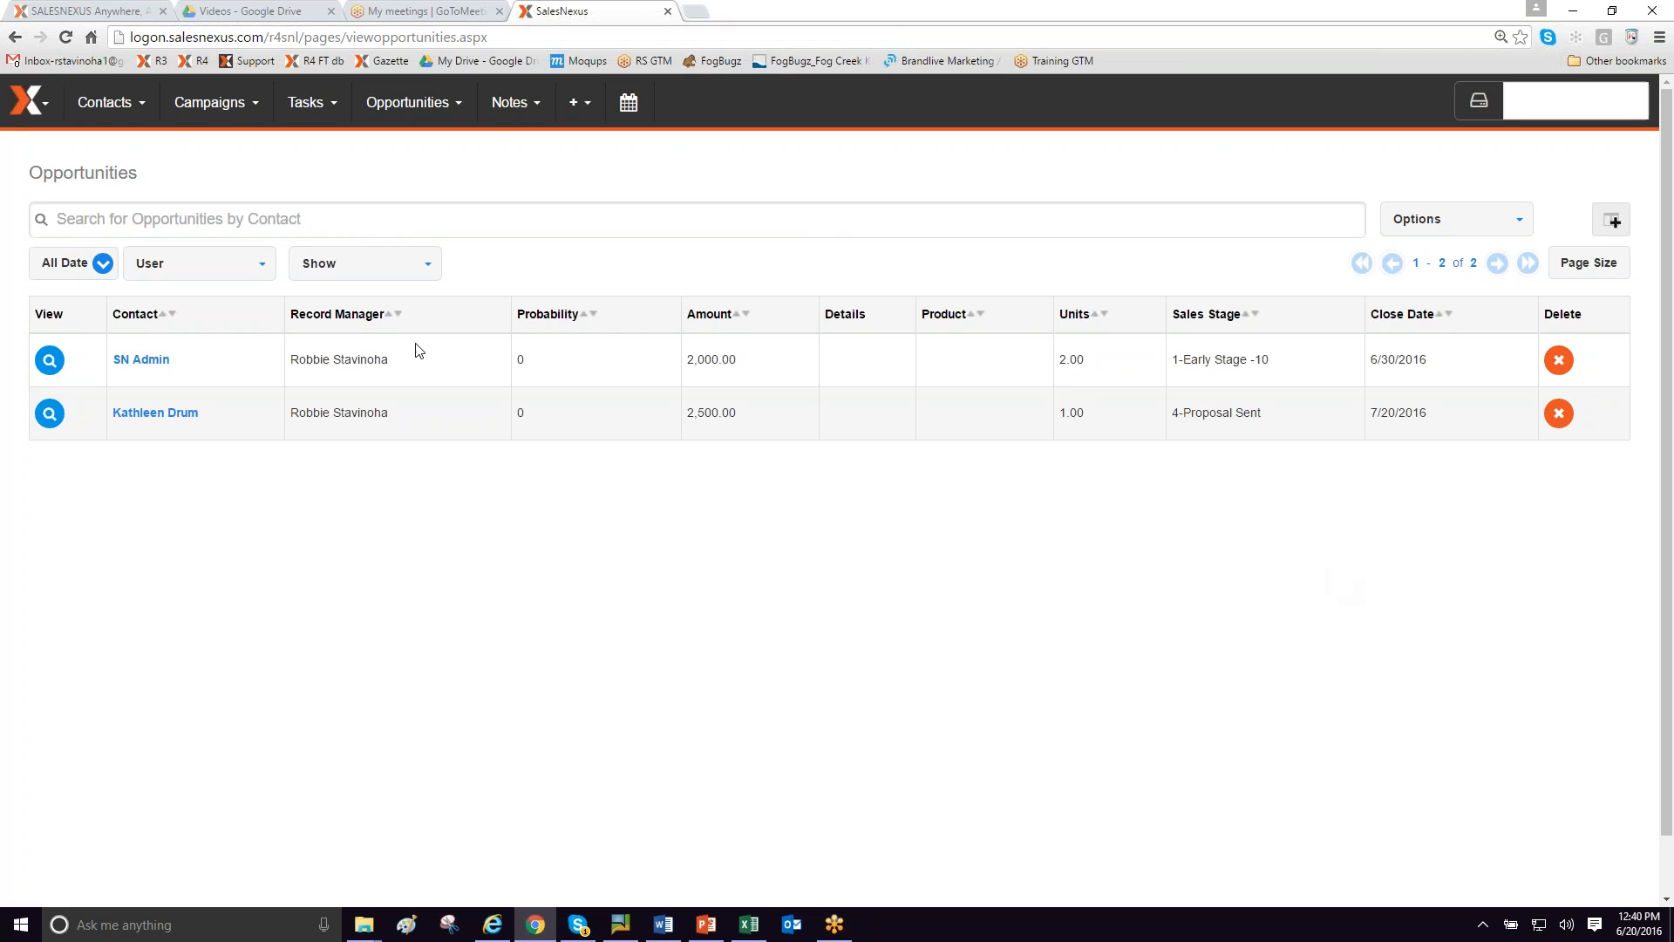
left_click(425, 266)
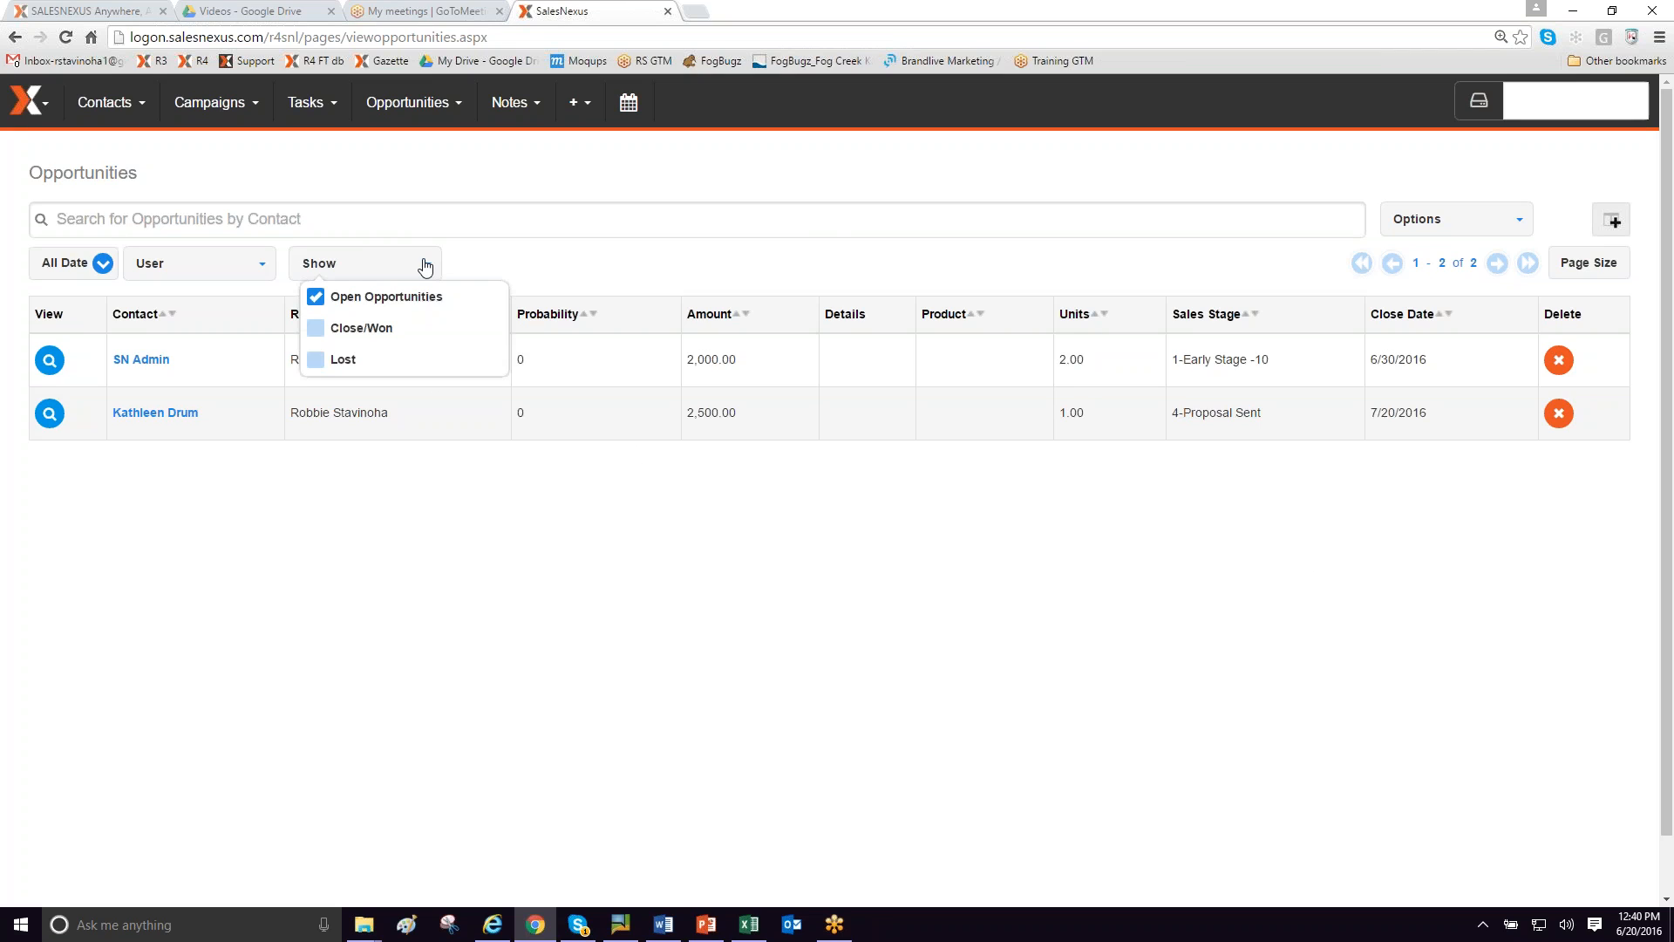
left_click(316, 335)
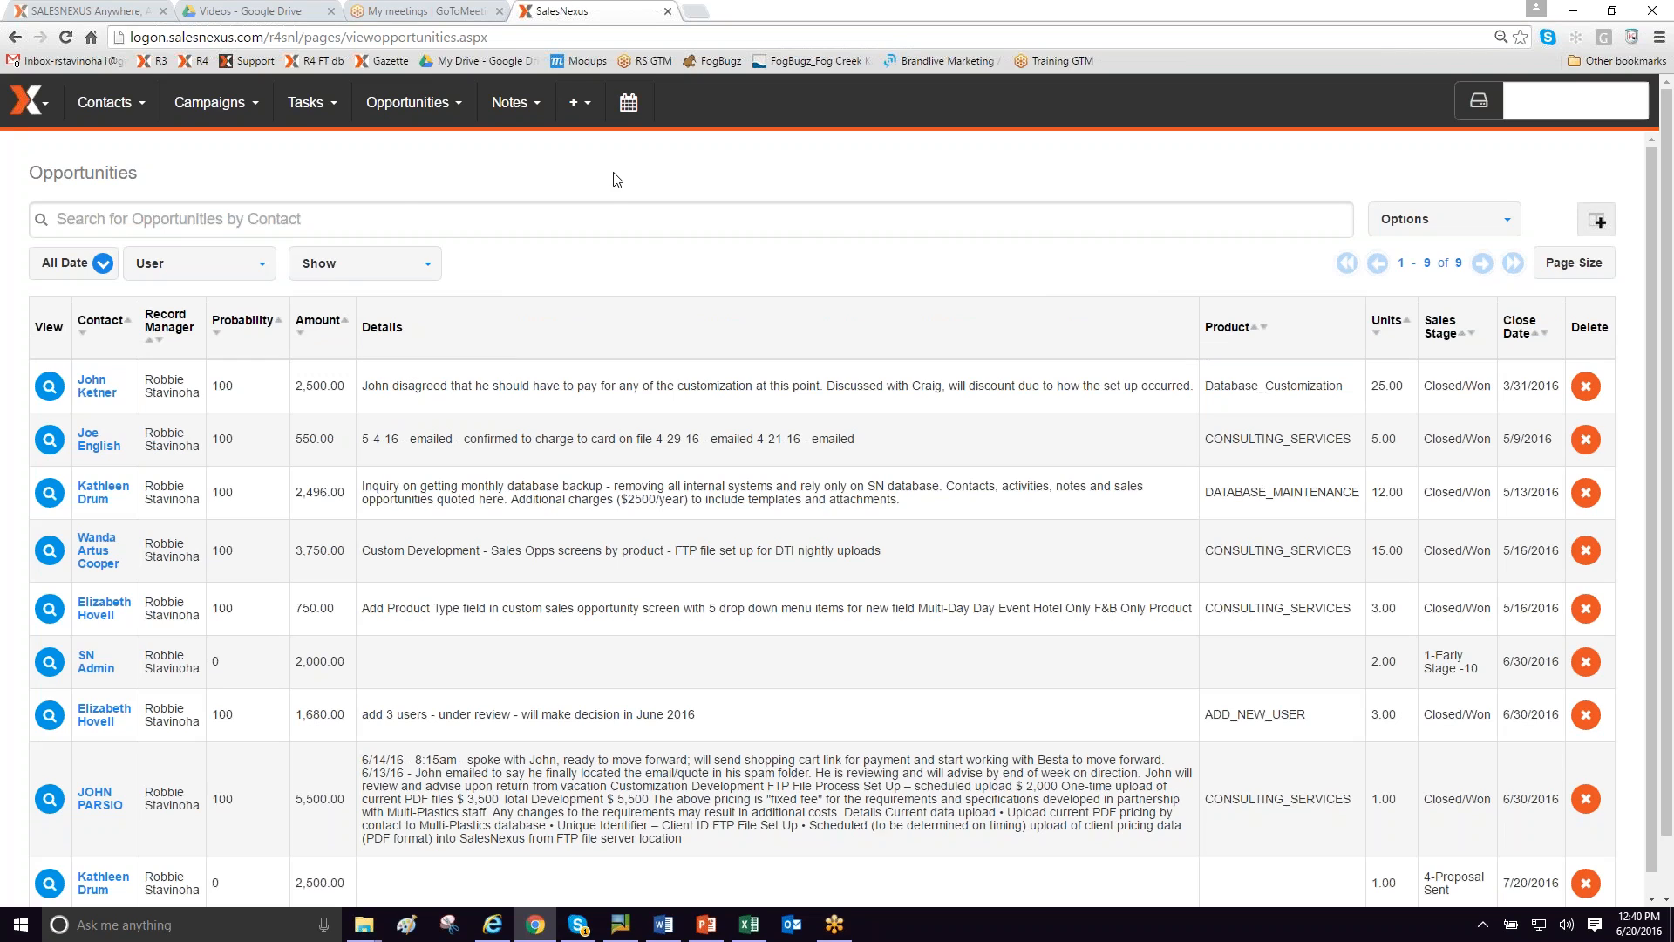
Filter the opportunities list to a custom date range from 05/01/2016 to 05/31/2016
left_click(103, 264)
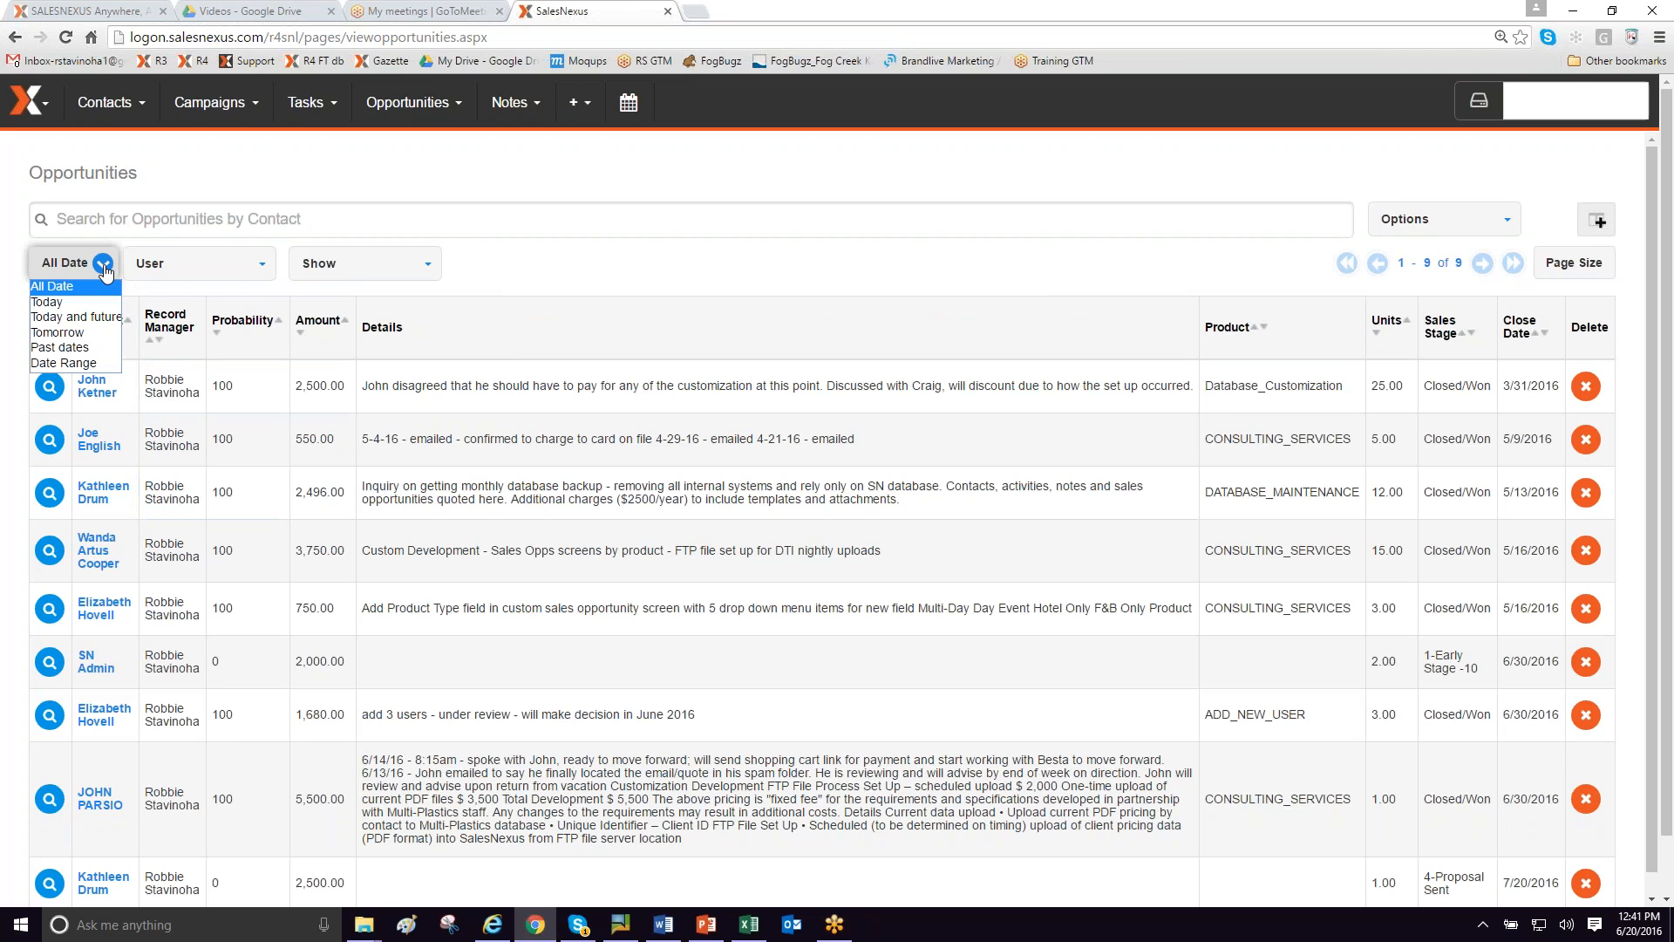
left_click(78, 363)
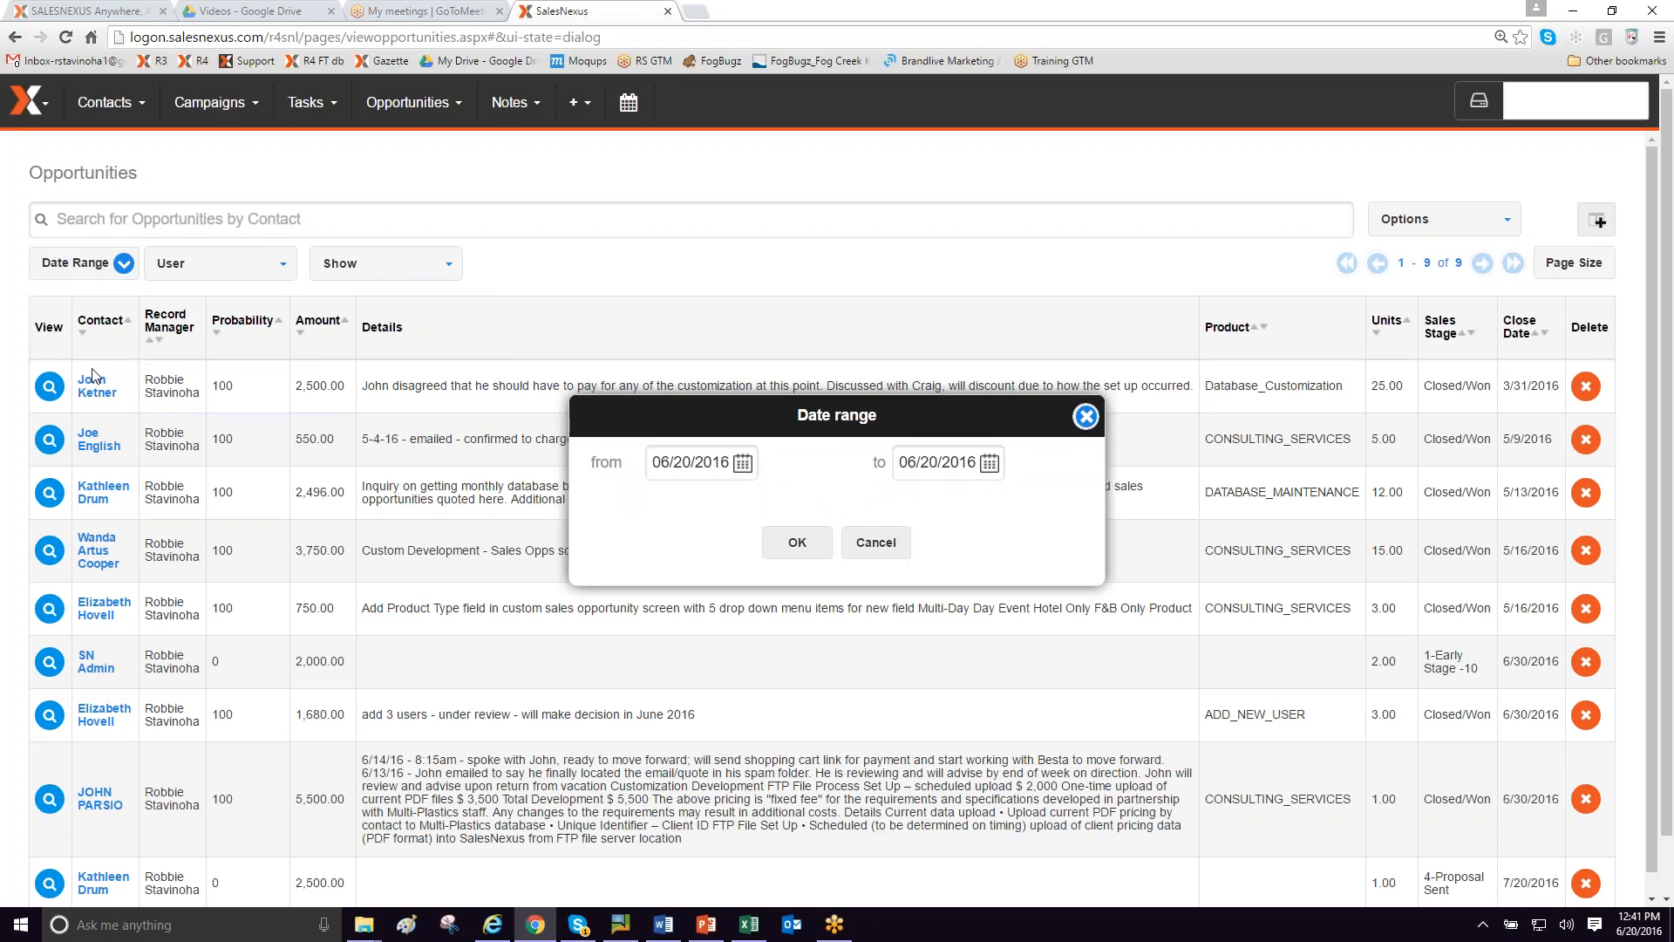
left_click(742, 463)
left_click(664, 495)
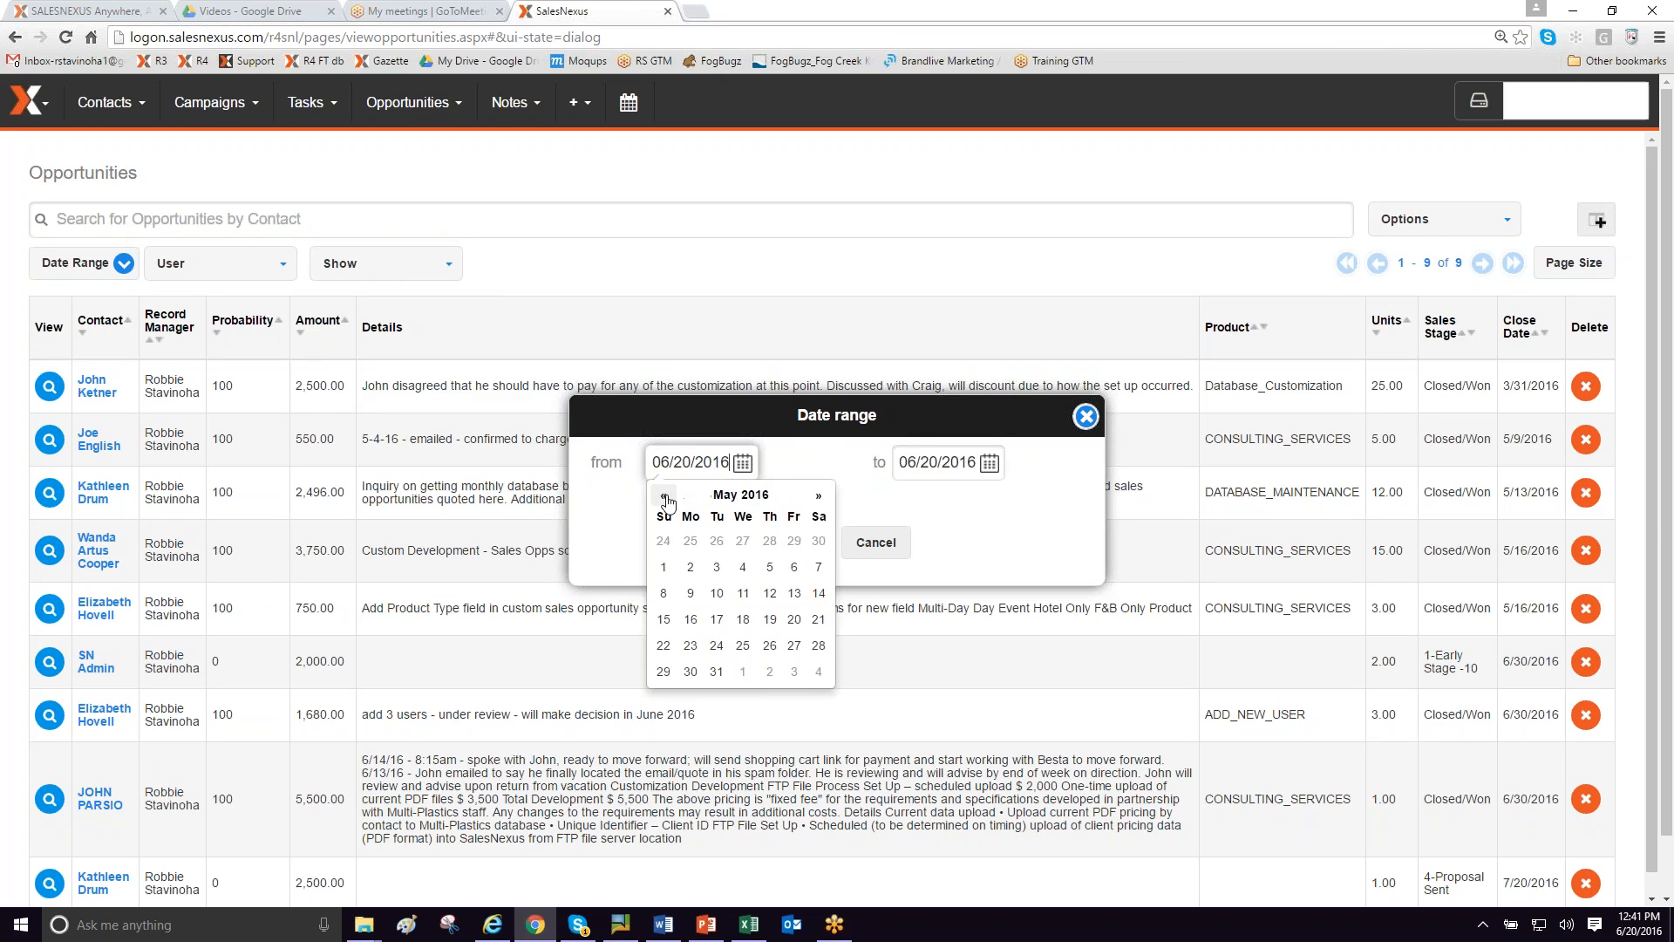
left_click(664, 568)
left_click(989, 463)
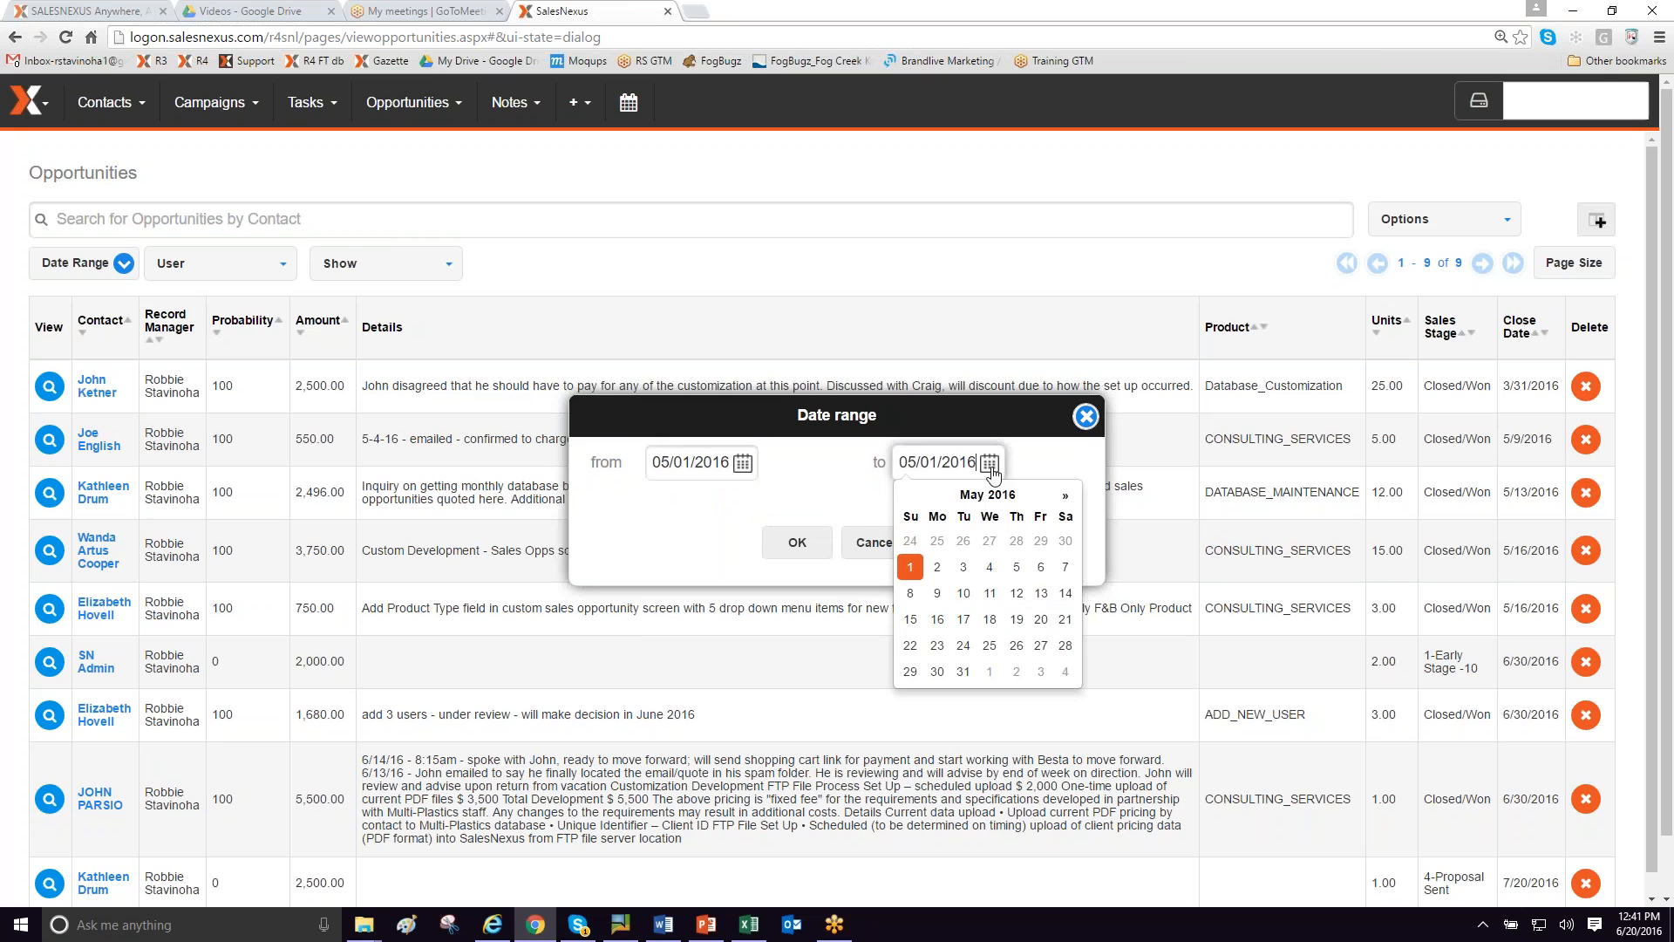
left_click(963, 672)
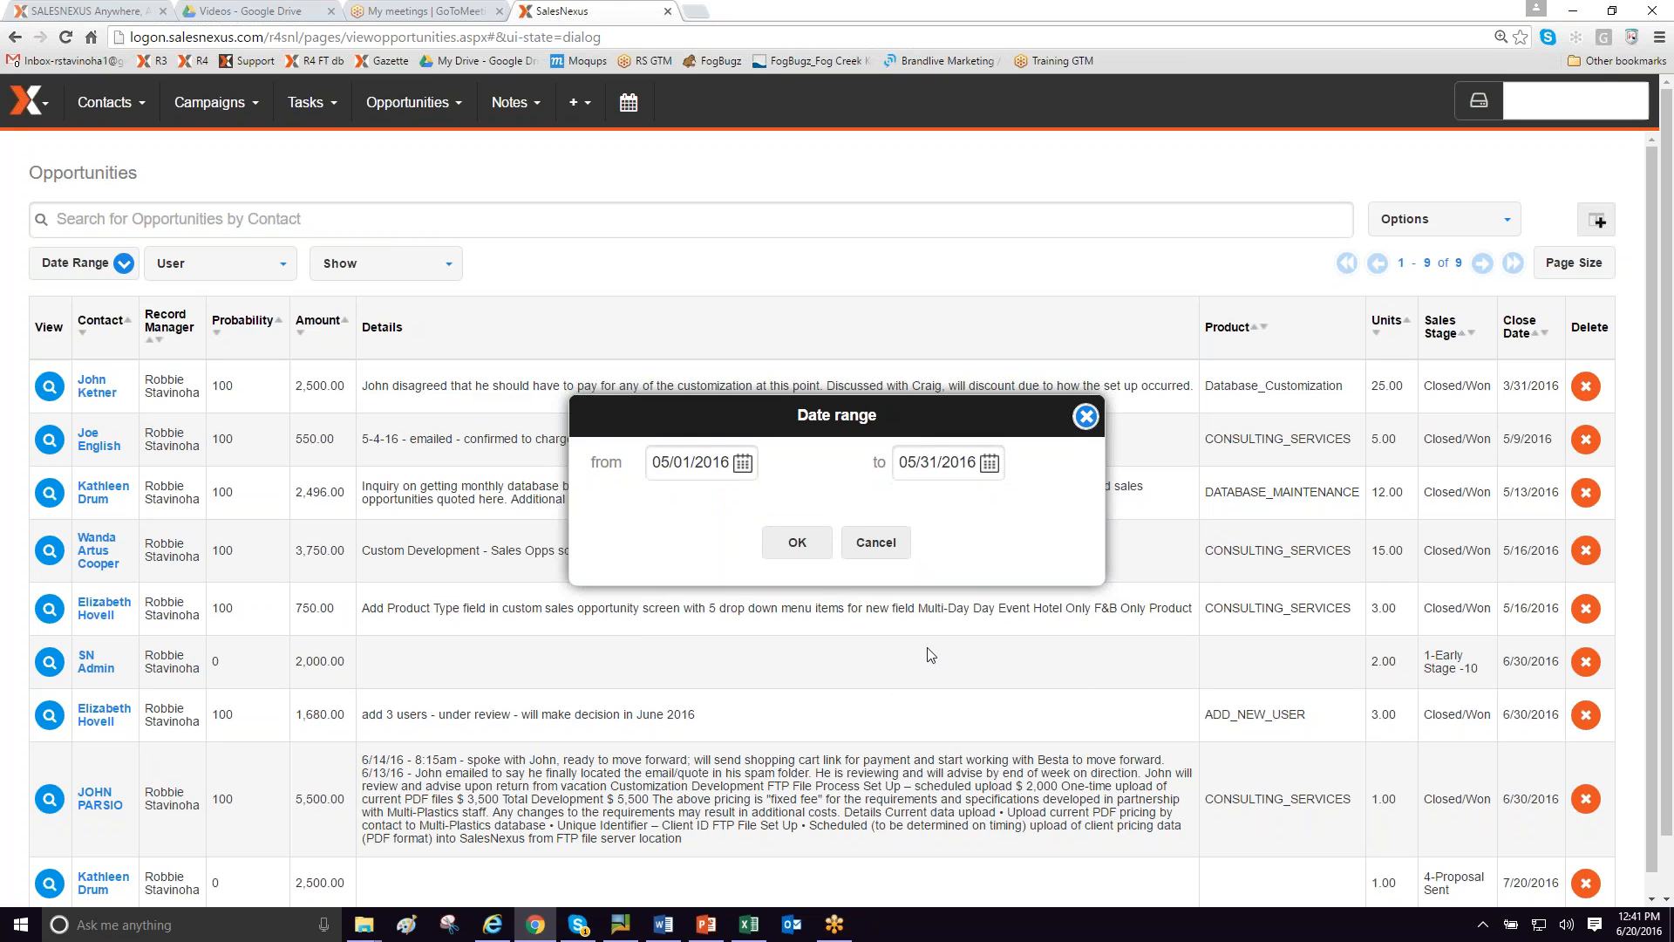
left_click(796, 542)
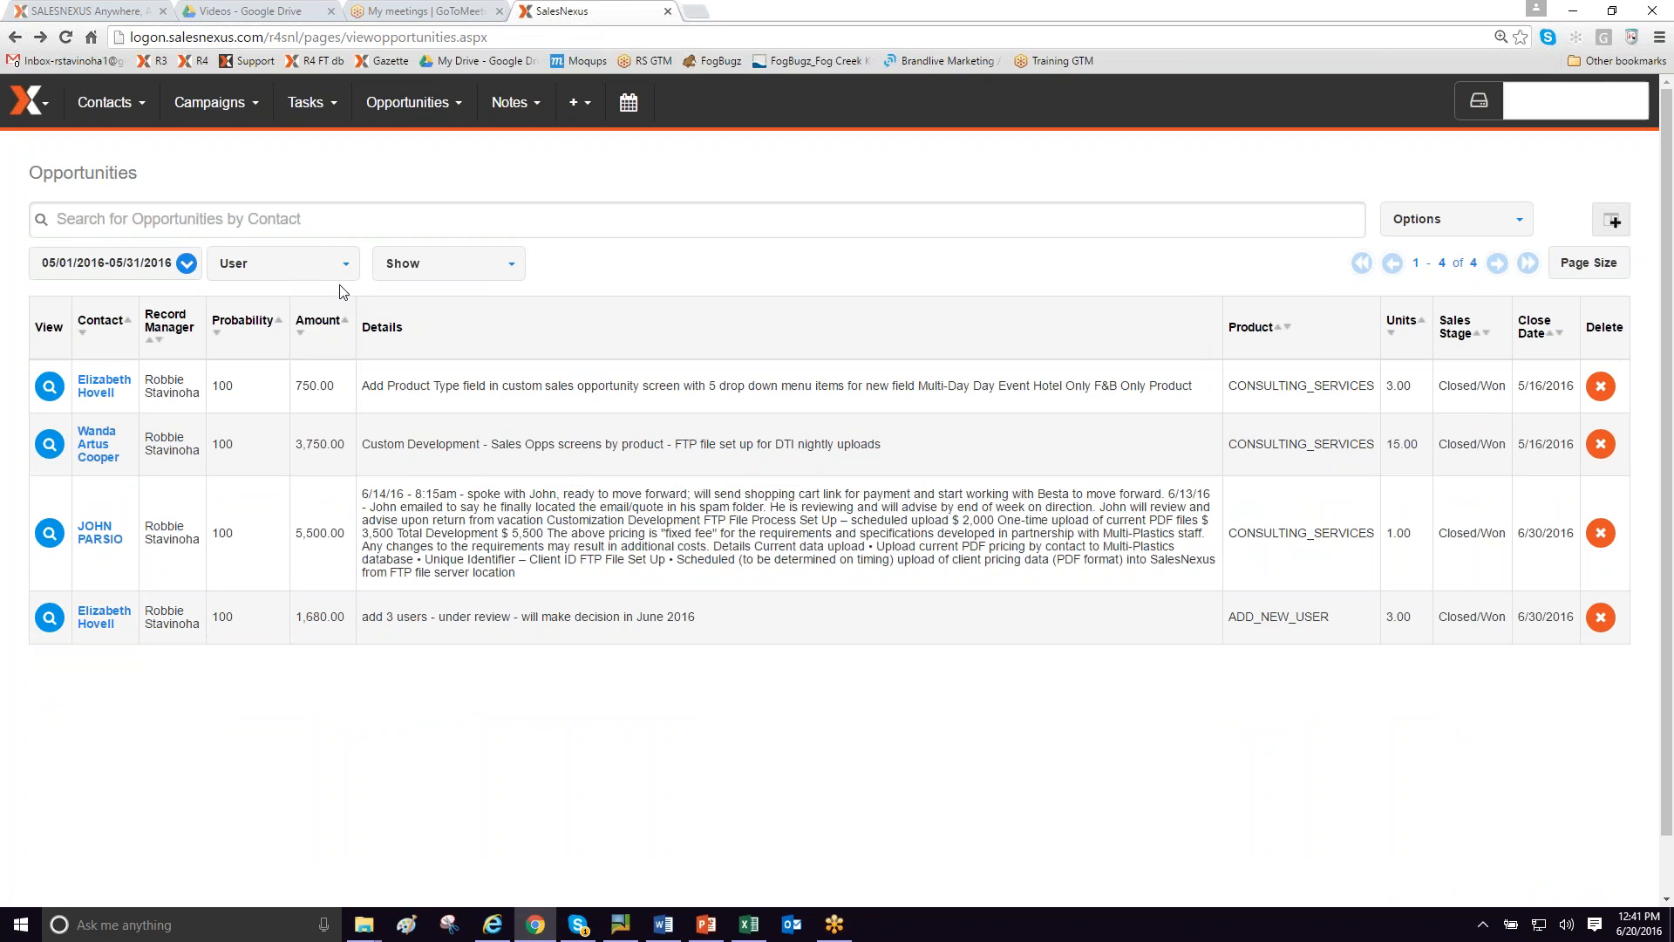
Open the contact record of the first listed opportunity to view its Sales, and return to the opportunities list
mouse_move(507, 266)
left_click(100, 397)
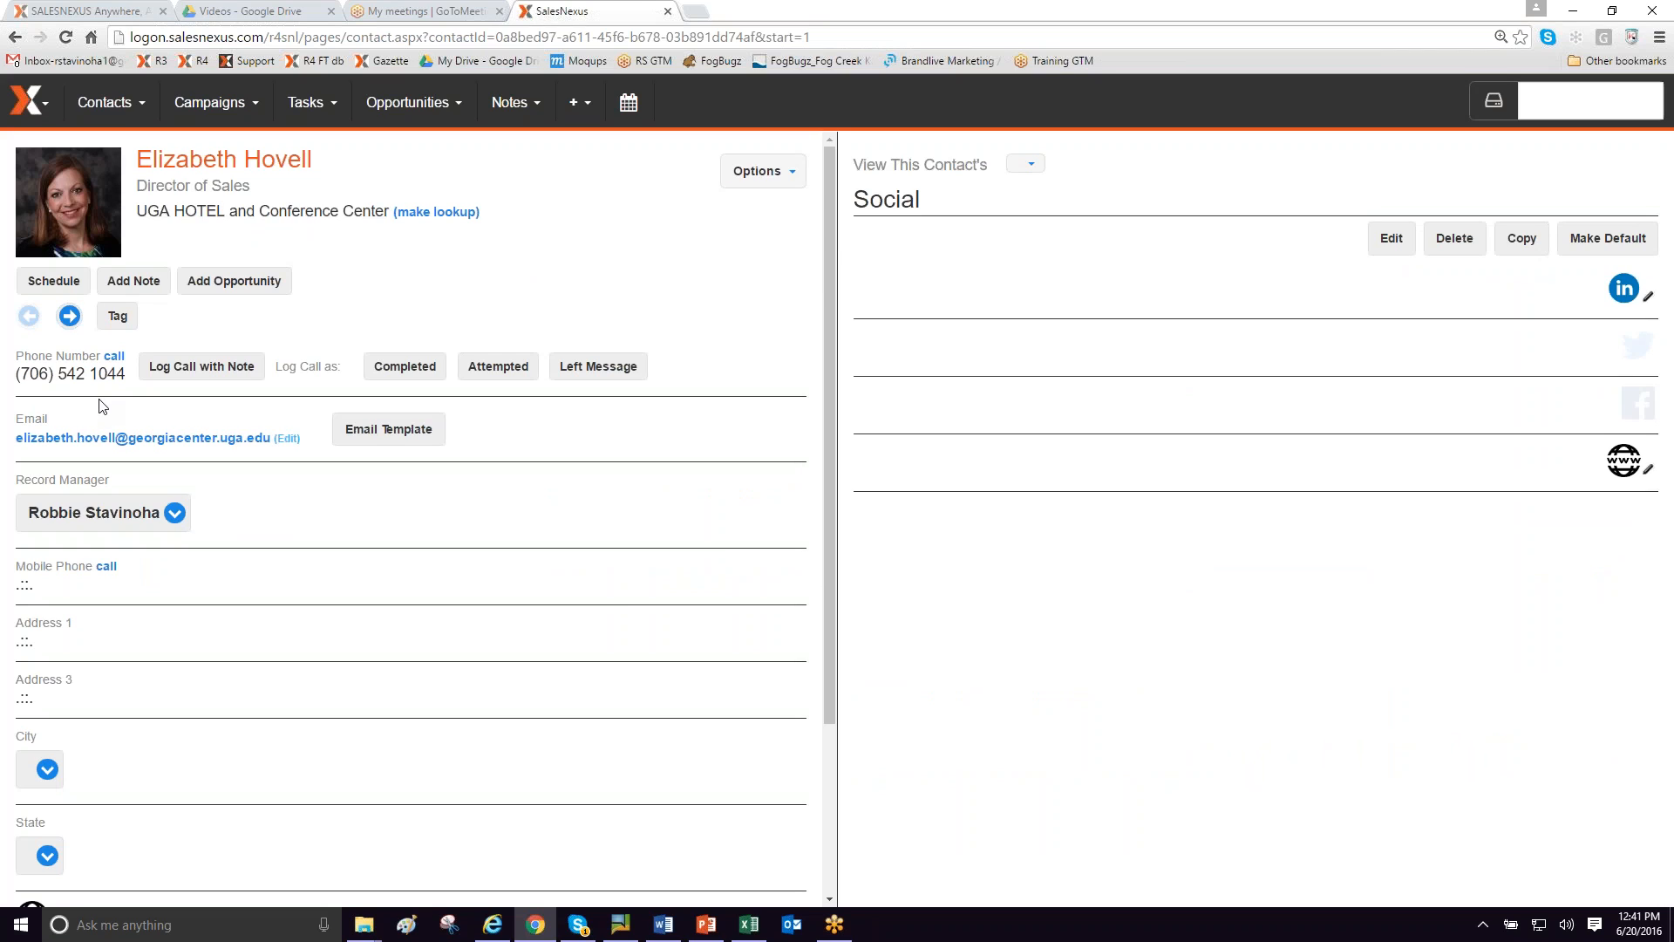
left_click(1030, 165)
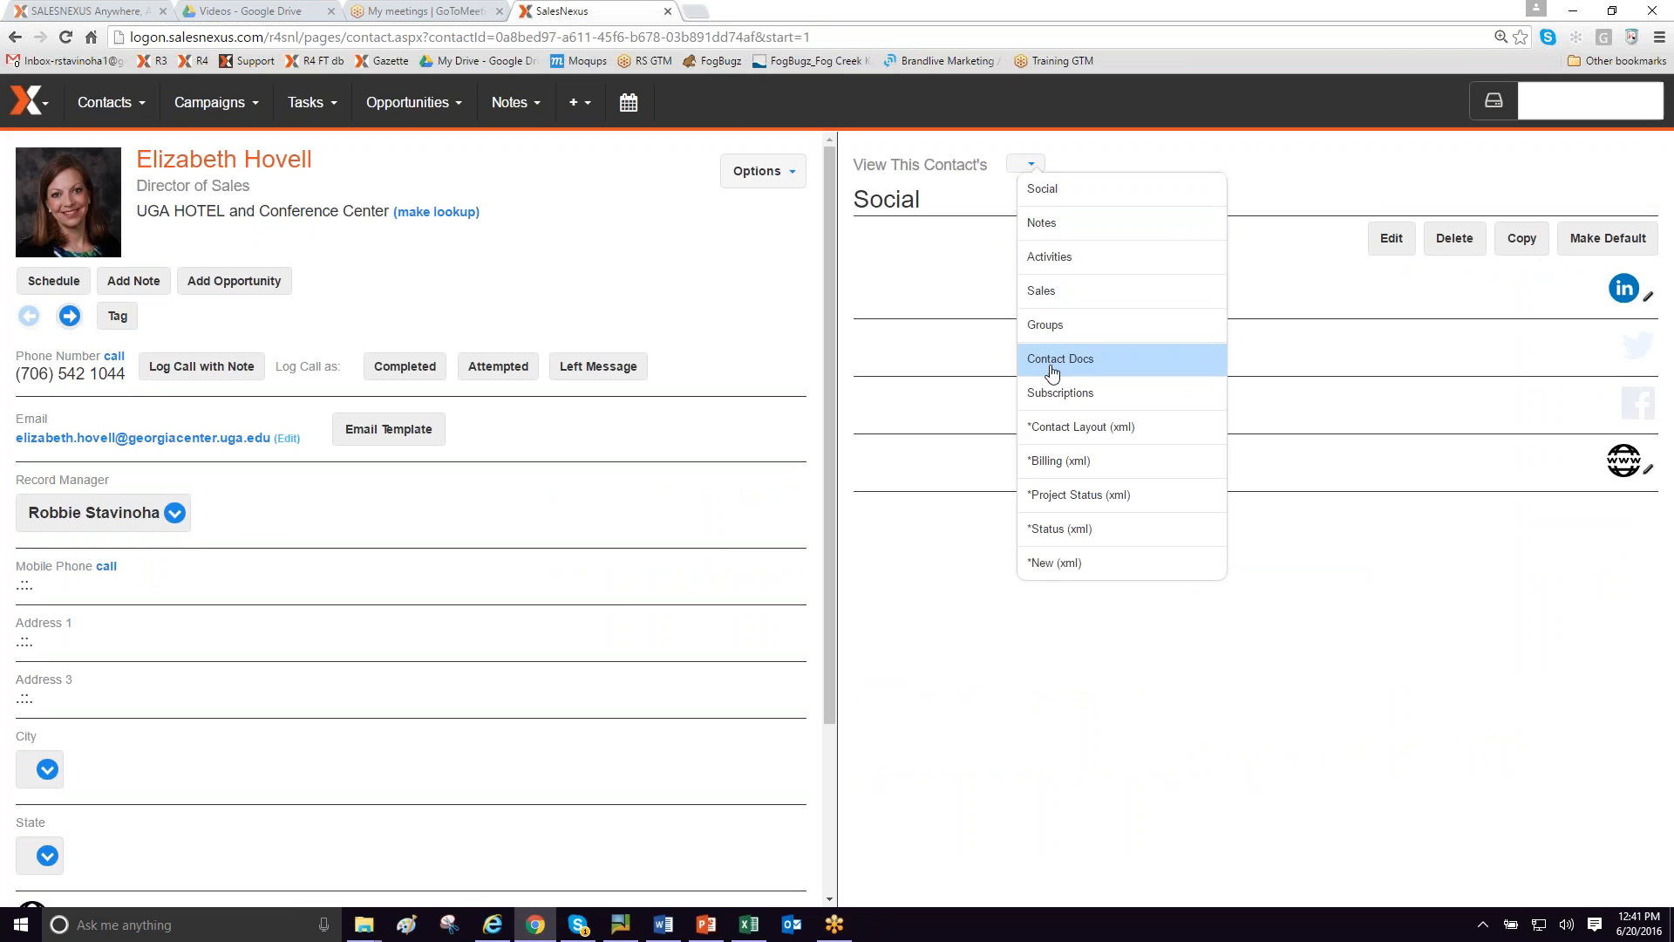
left_click(1057, 296)
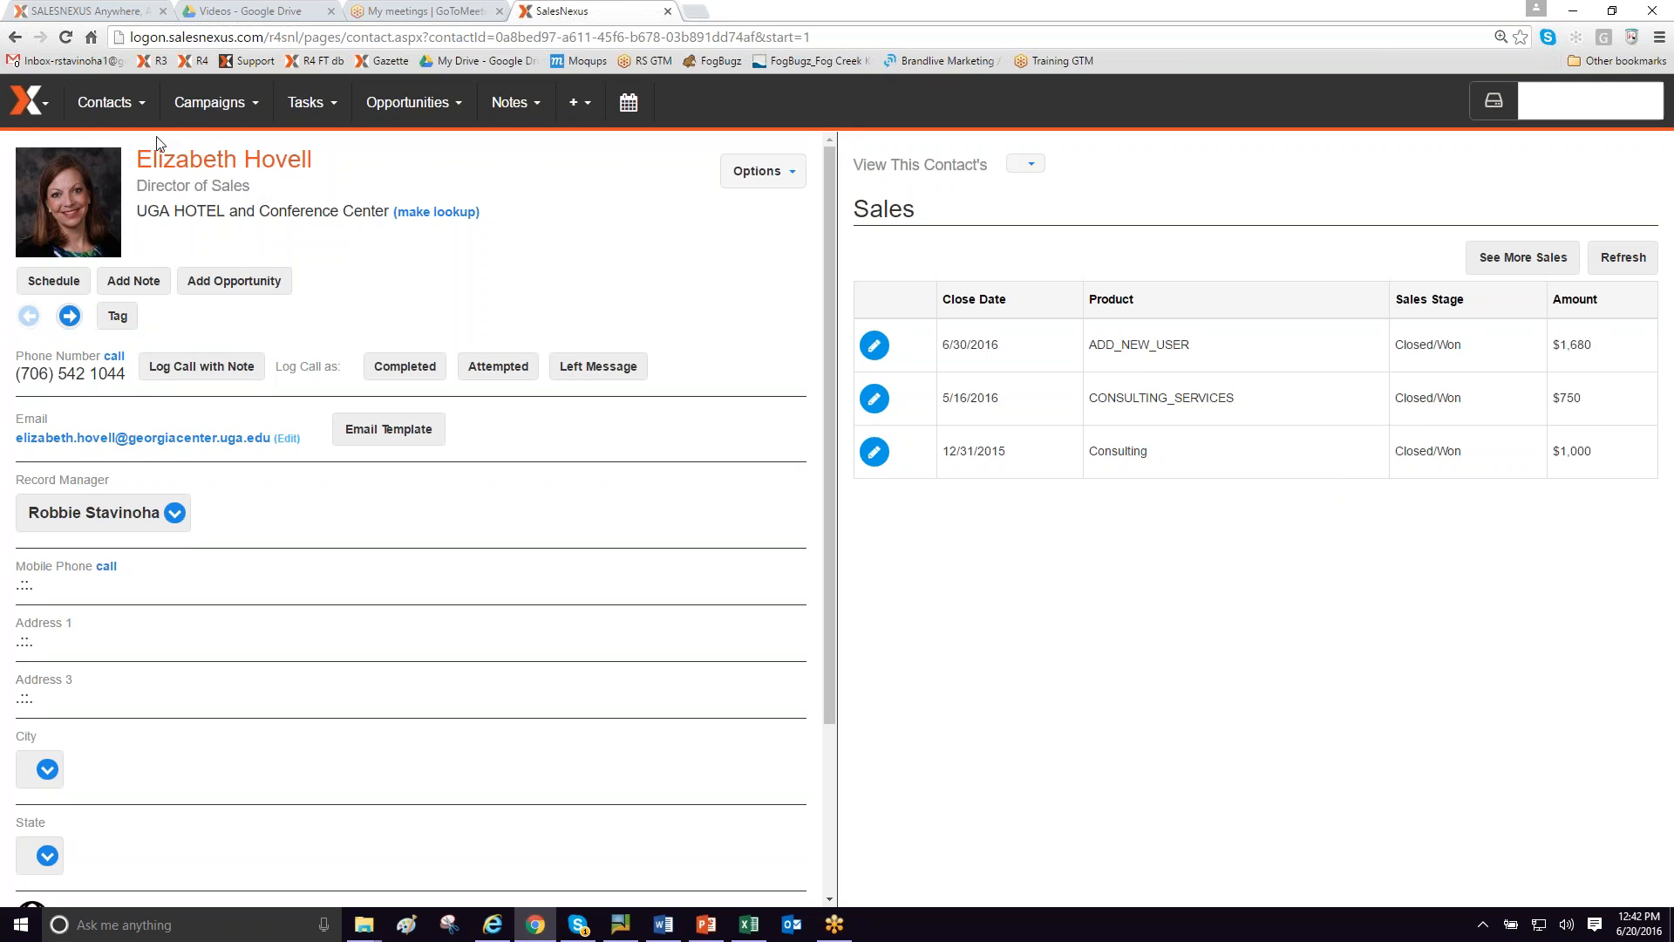
left_click(408, 102)
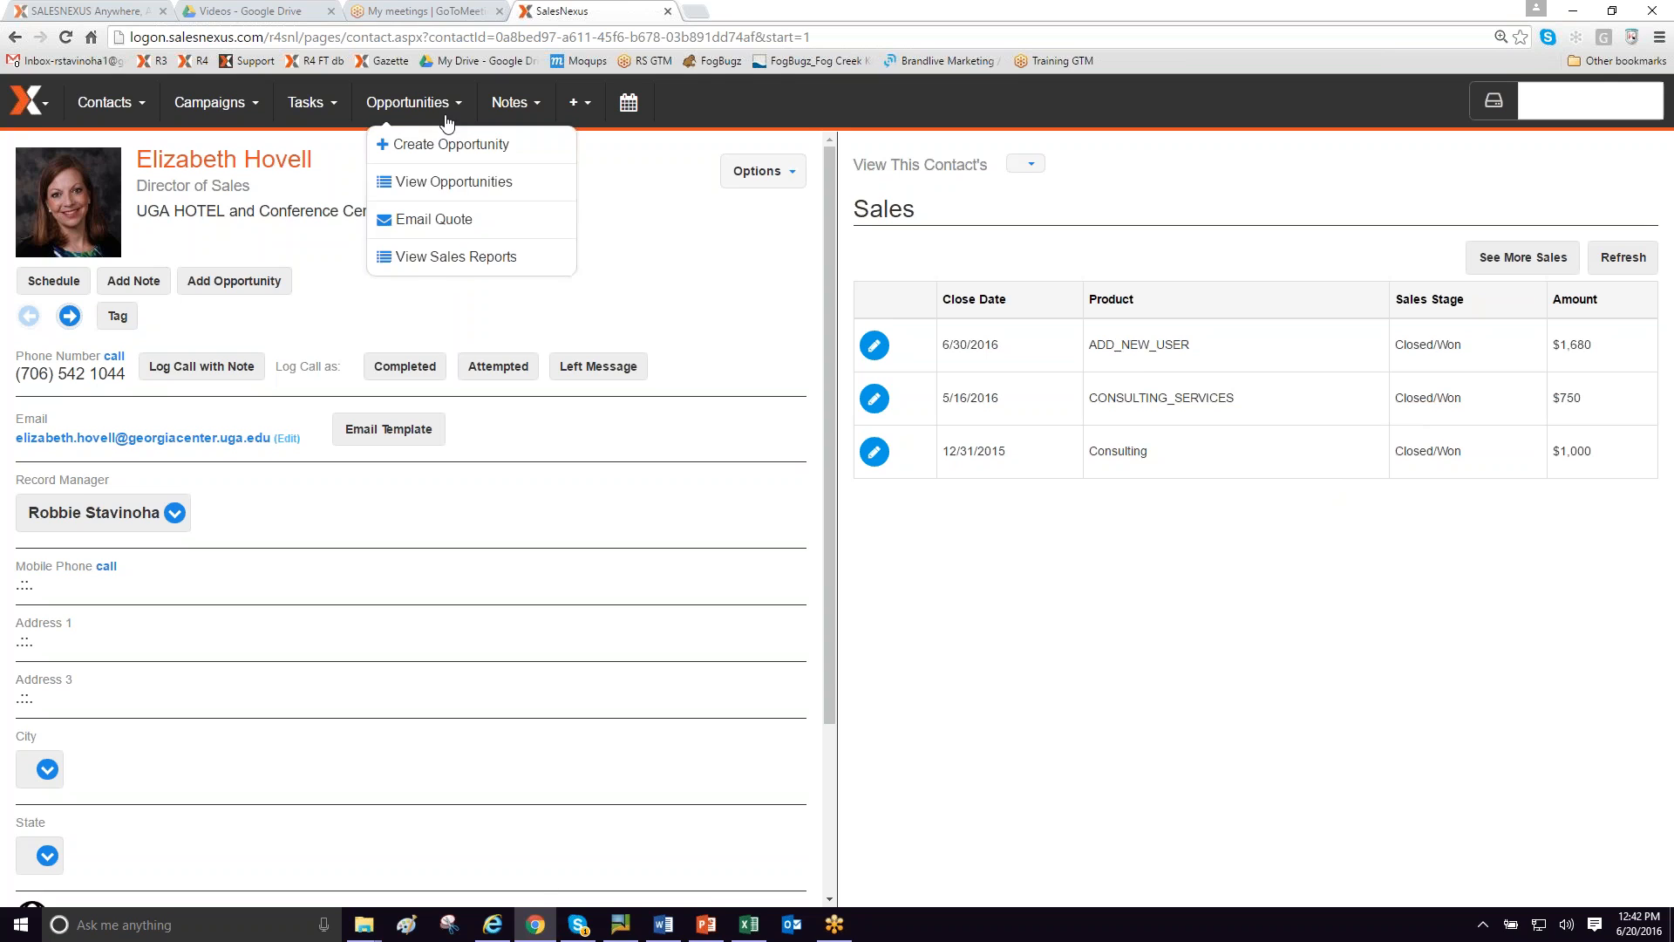
left_click(445, 181)
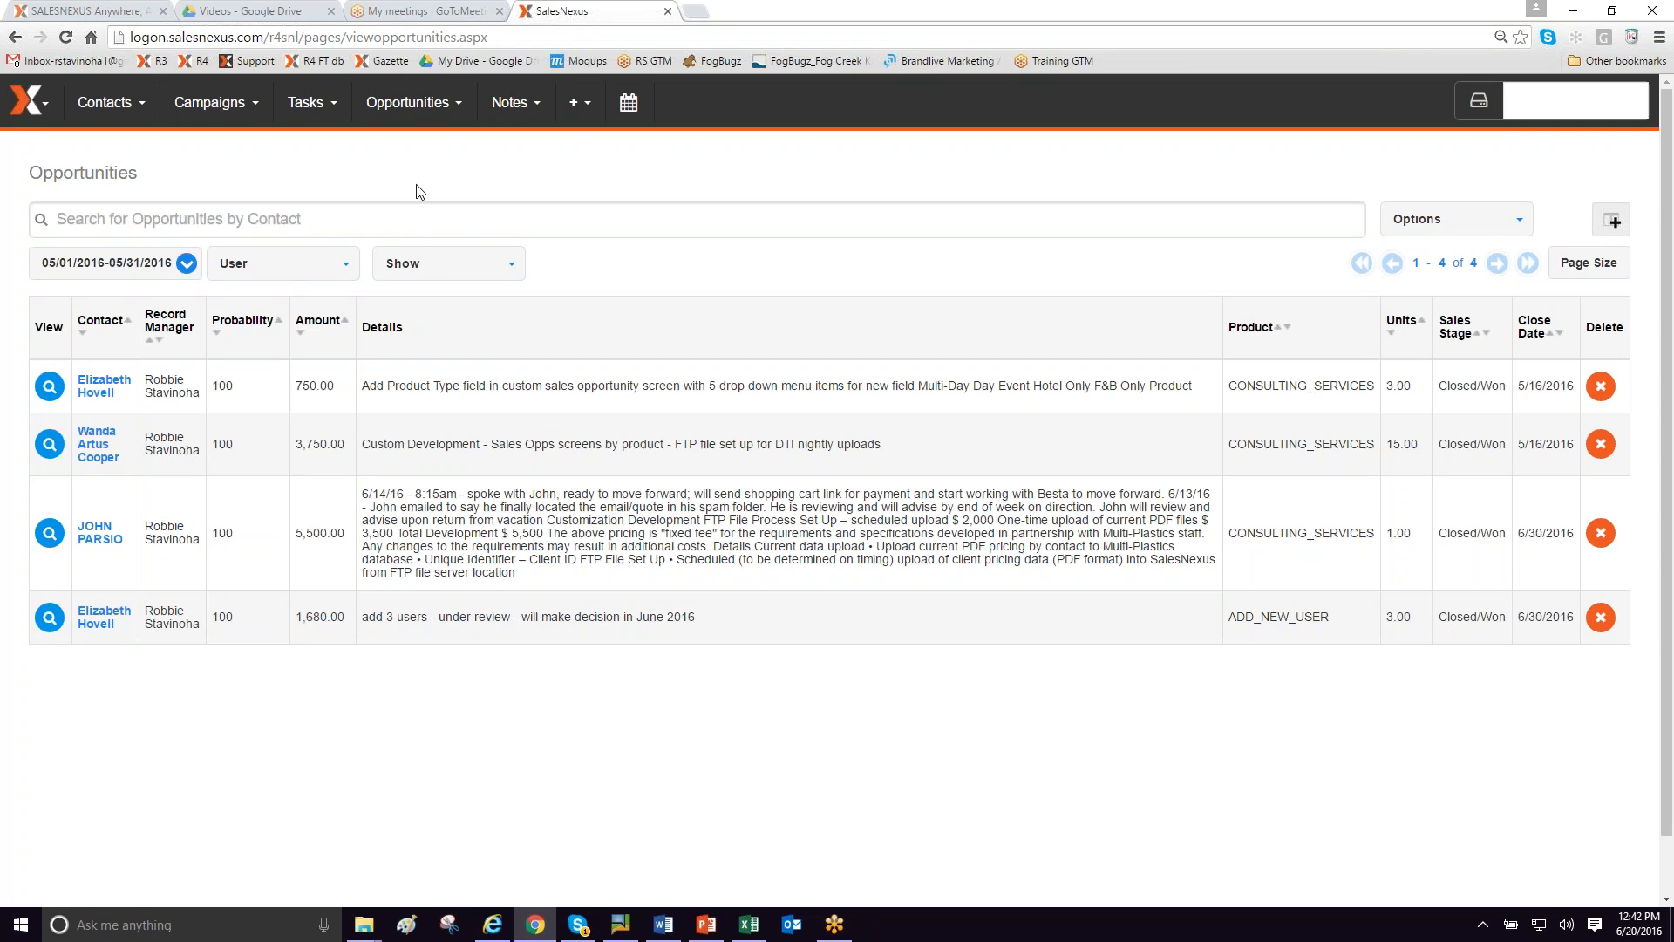
Add two other sales users to the user filter of the opportunities list and apply it
left_click(185, 264)
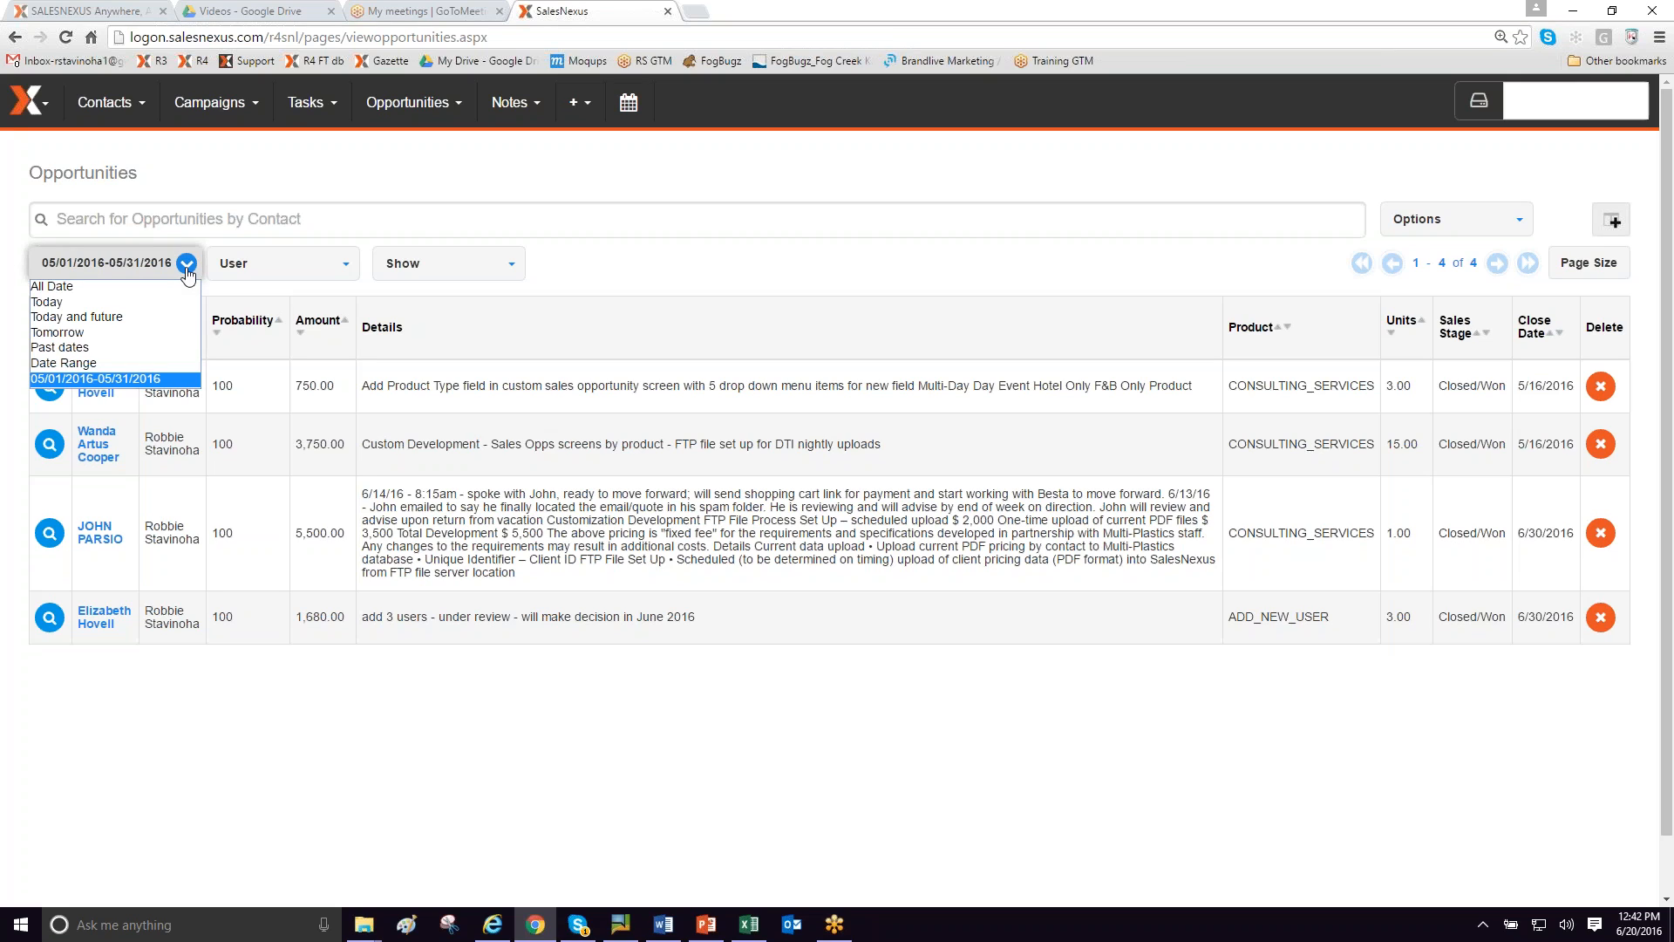
left_click(344, 265)
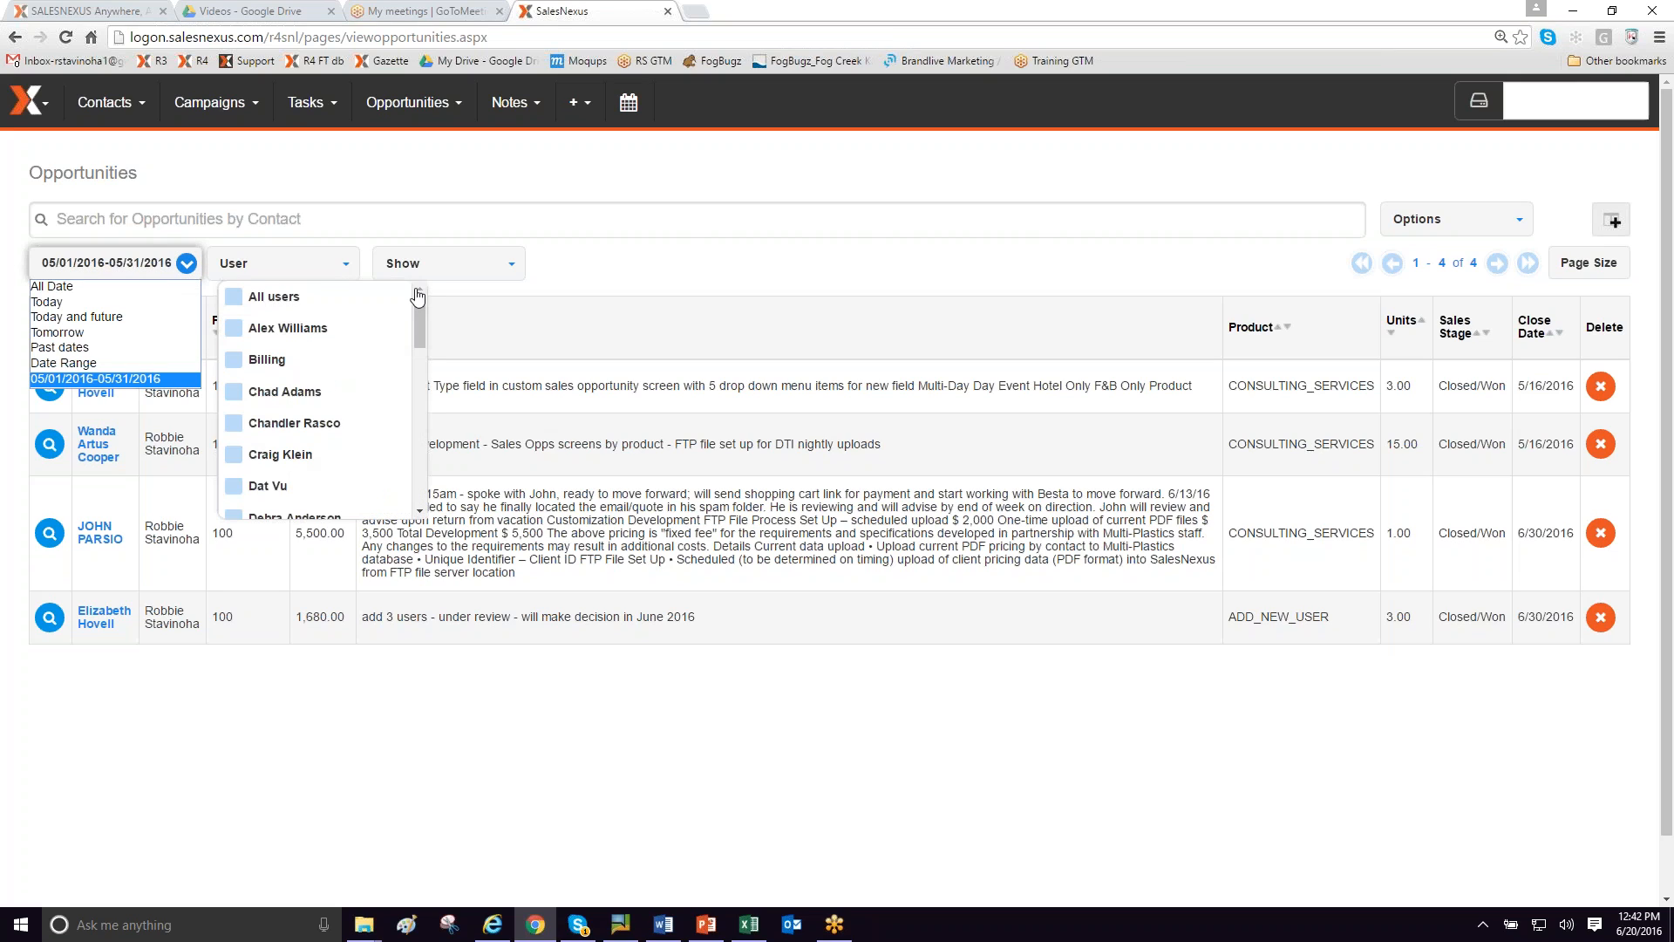
left_click(345, 267)
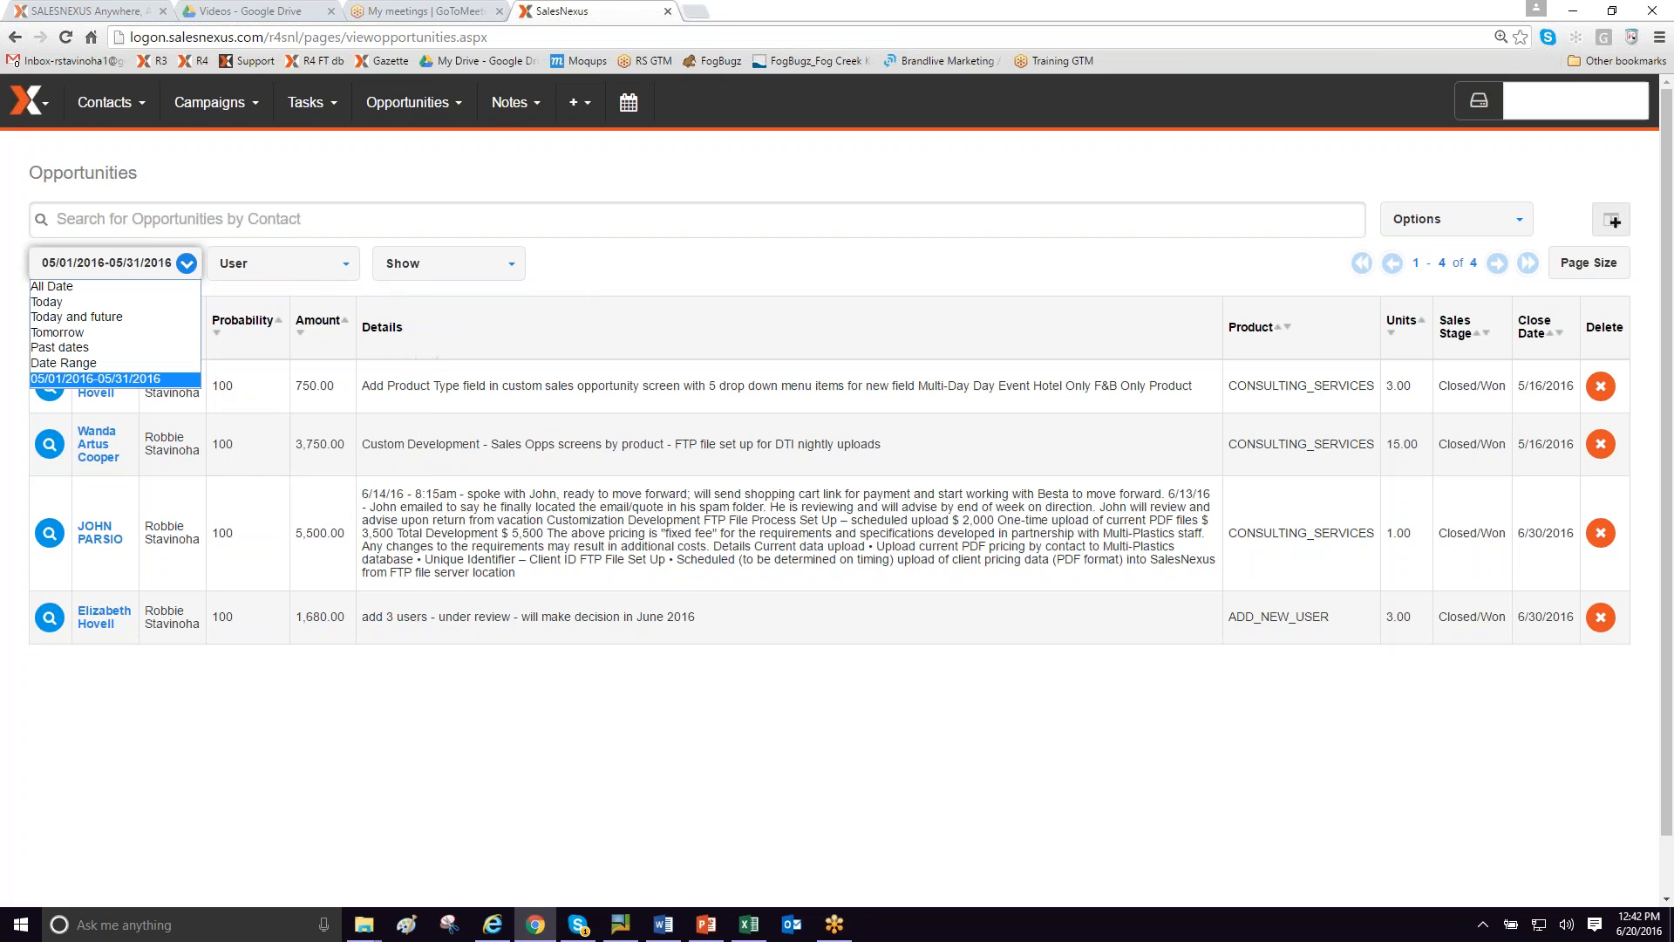
left_click(316, 265)
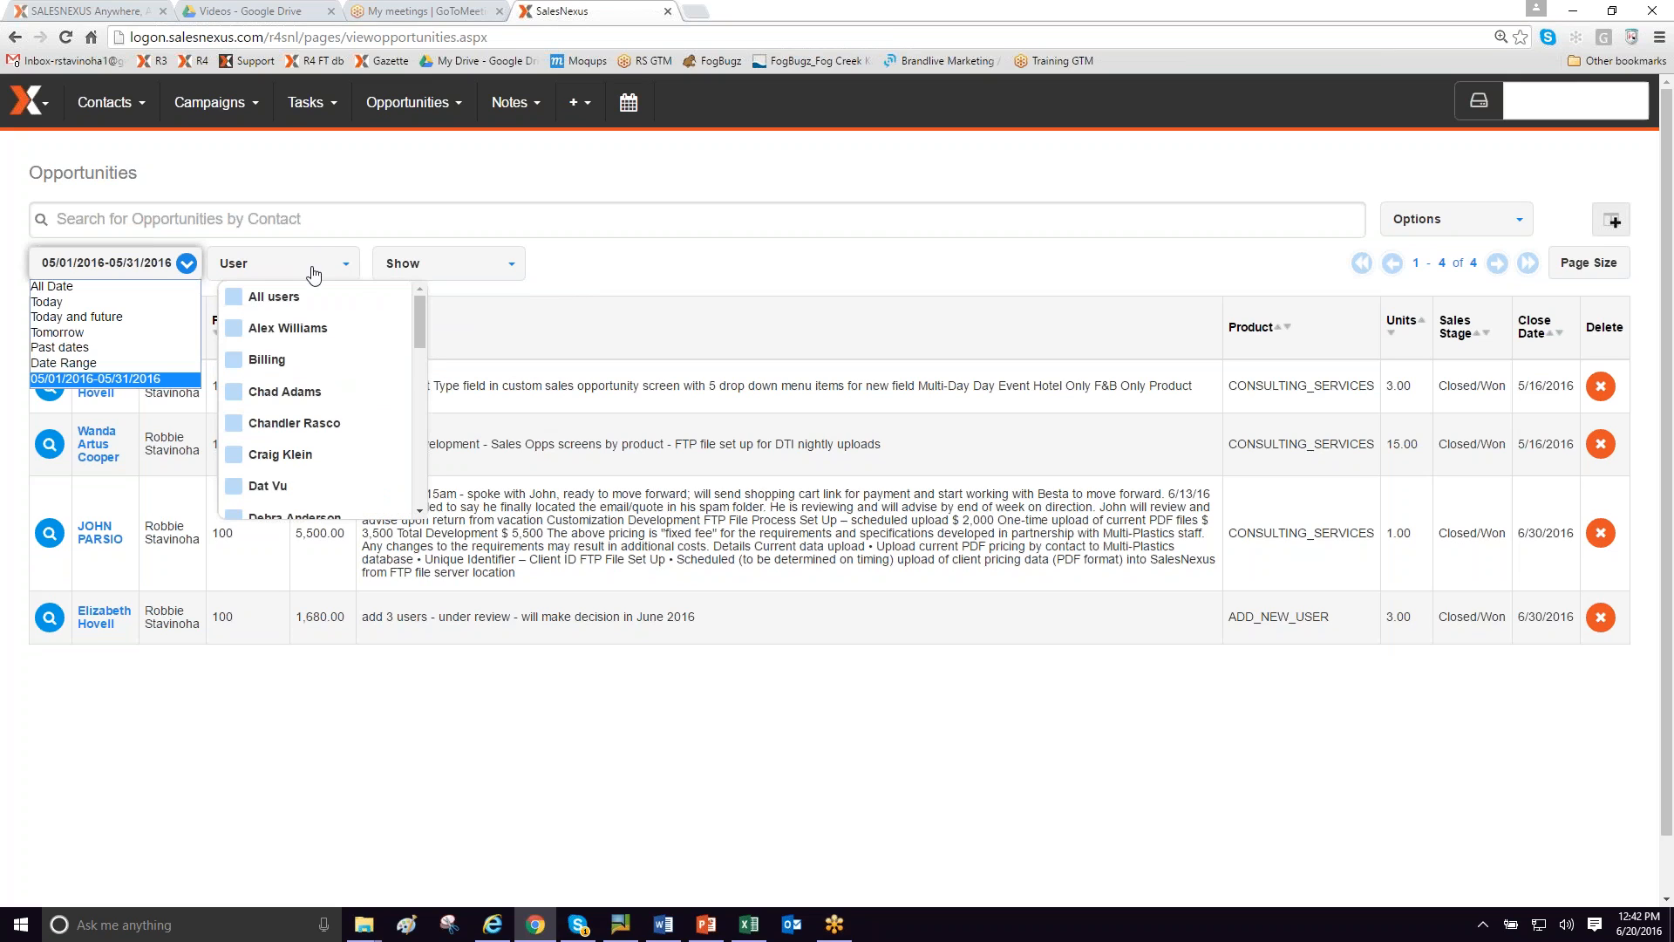
left_click(237, 424)
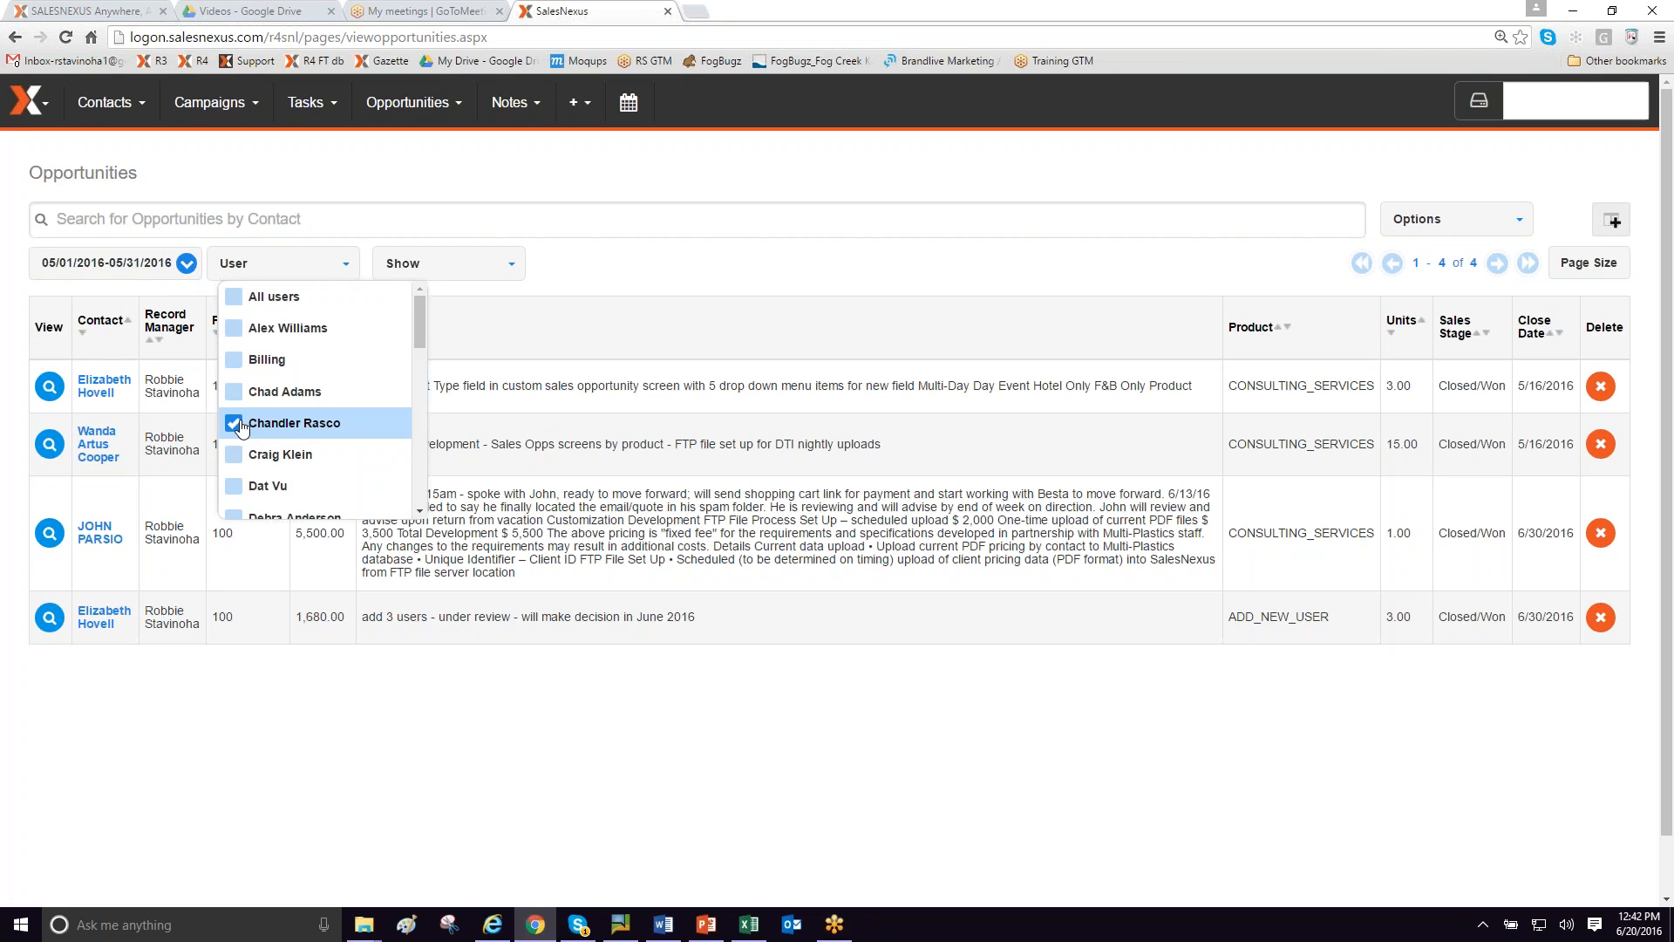
scroll(244, 428, "down", 4)
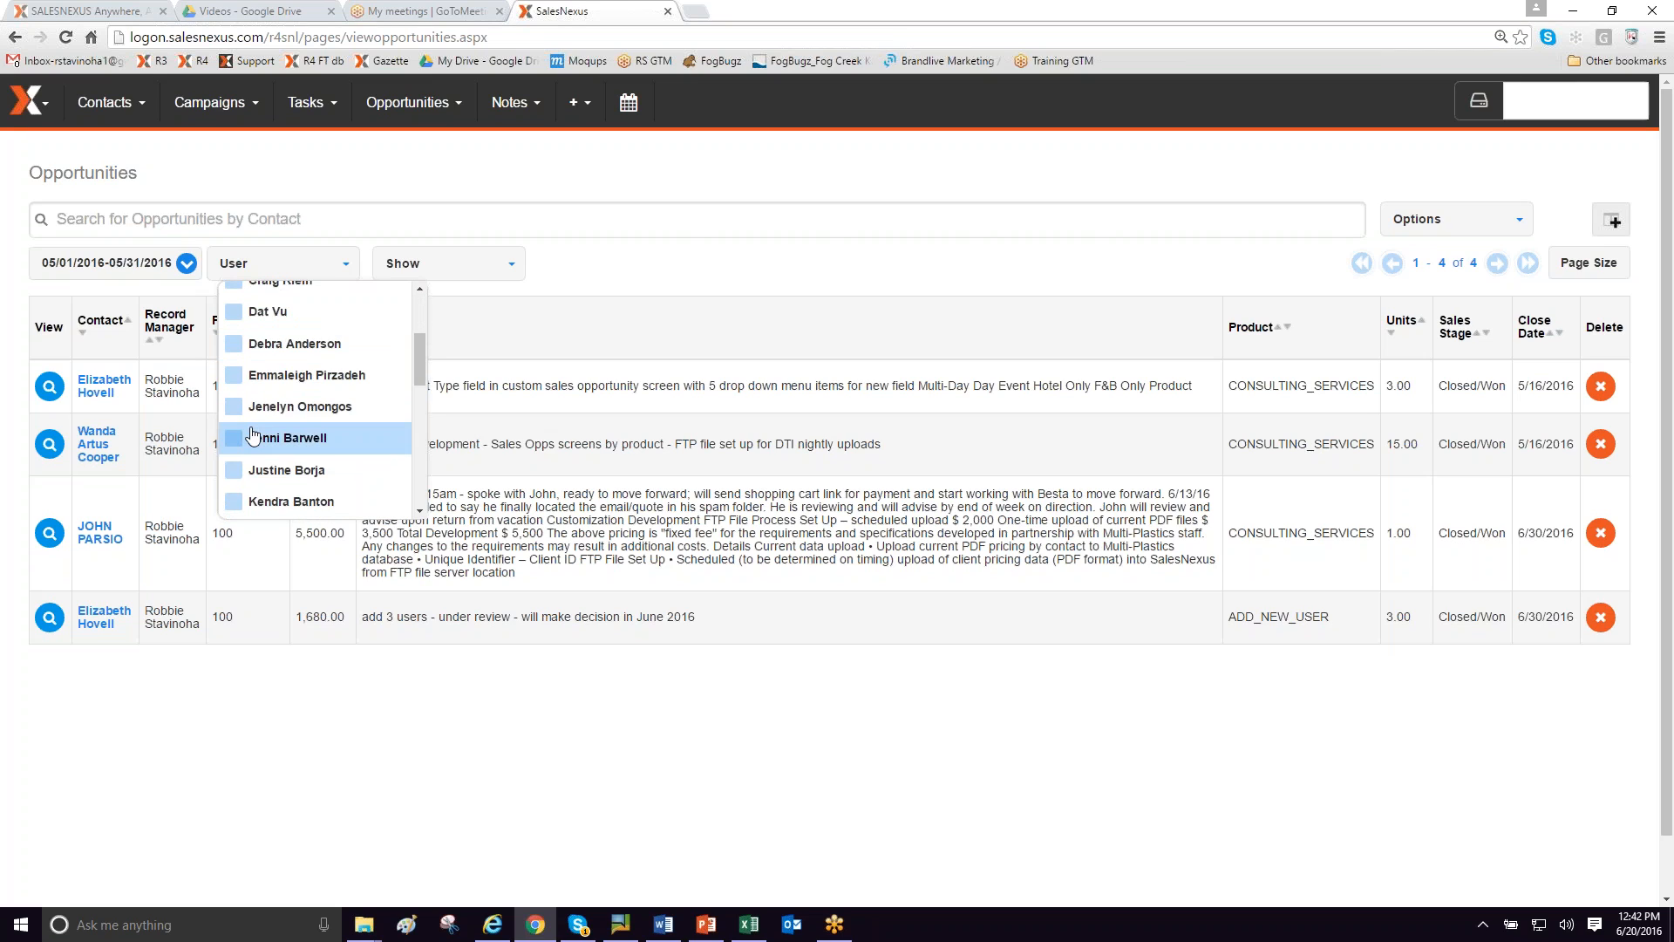
scroll(253, 433, "down", 2)
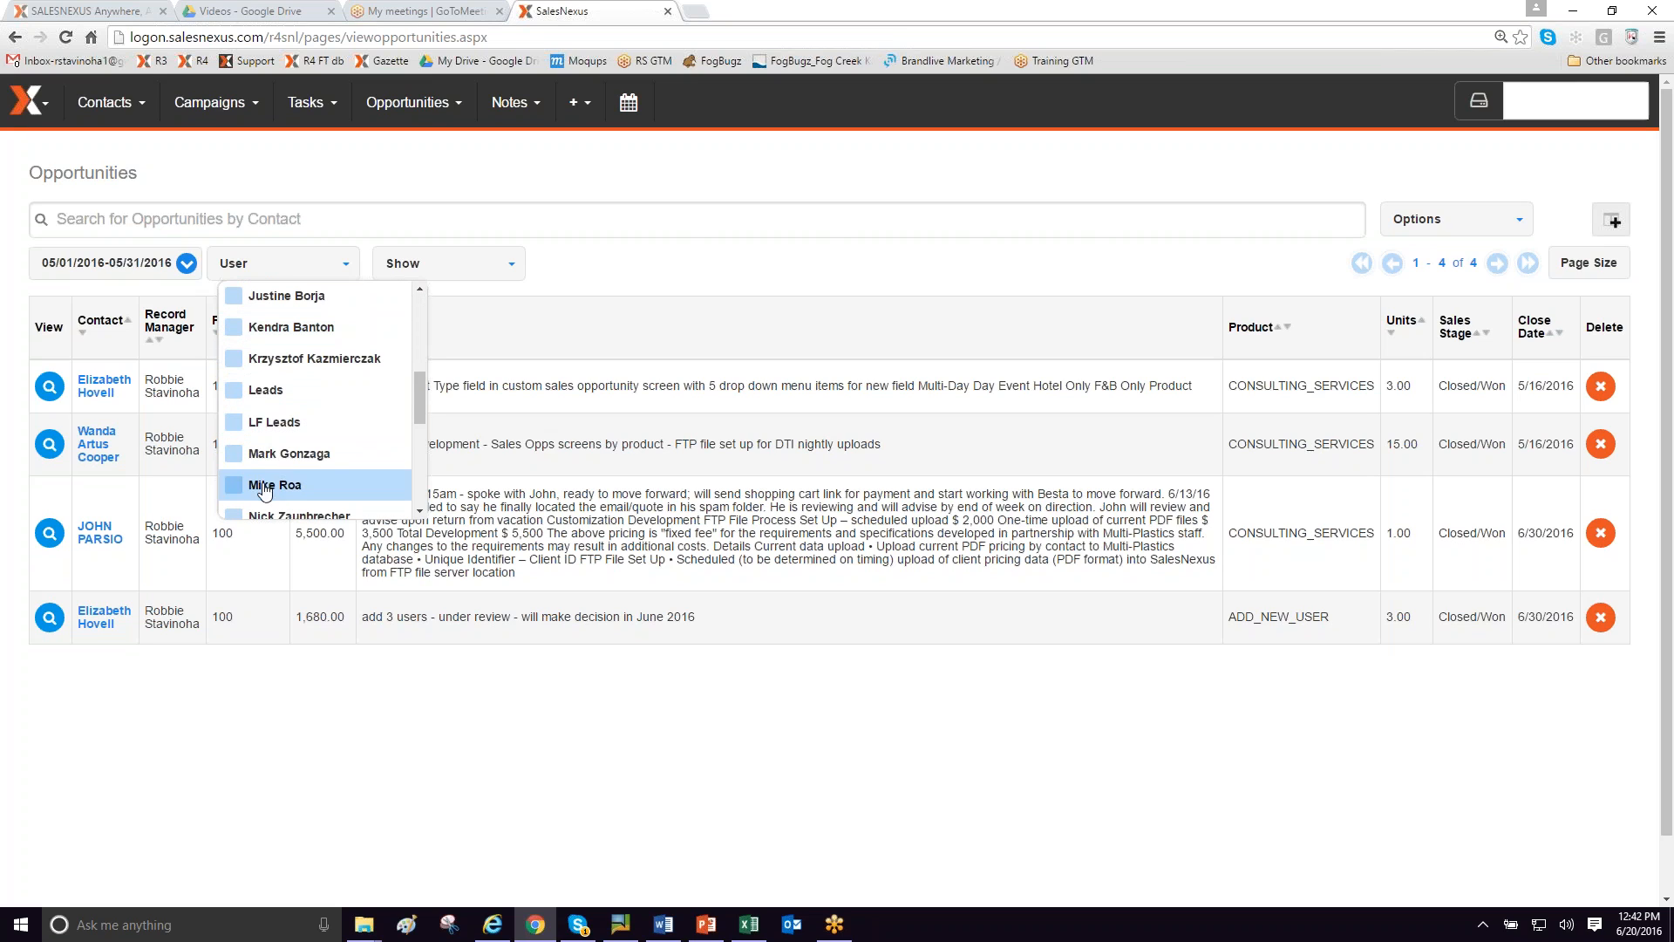
scroll(274, 480, "down", 2)
left_click(234, 430)
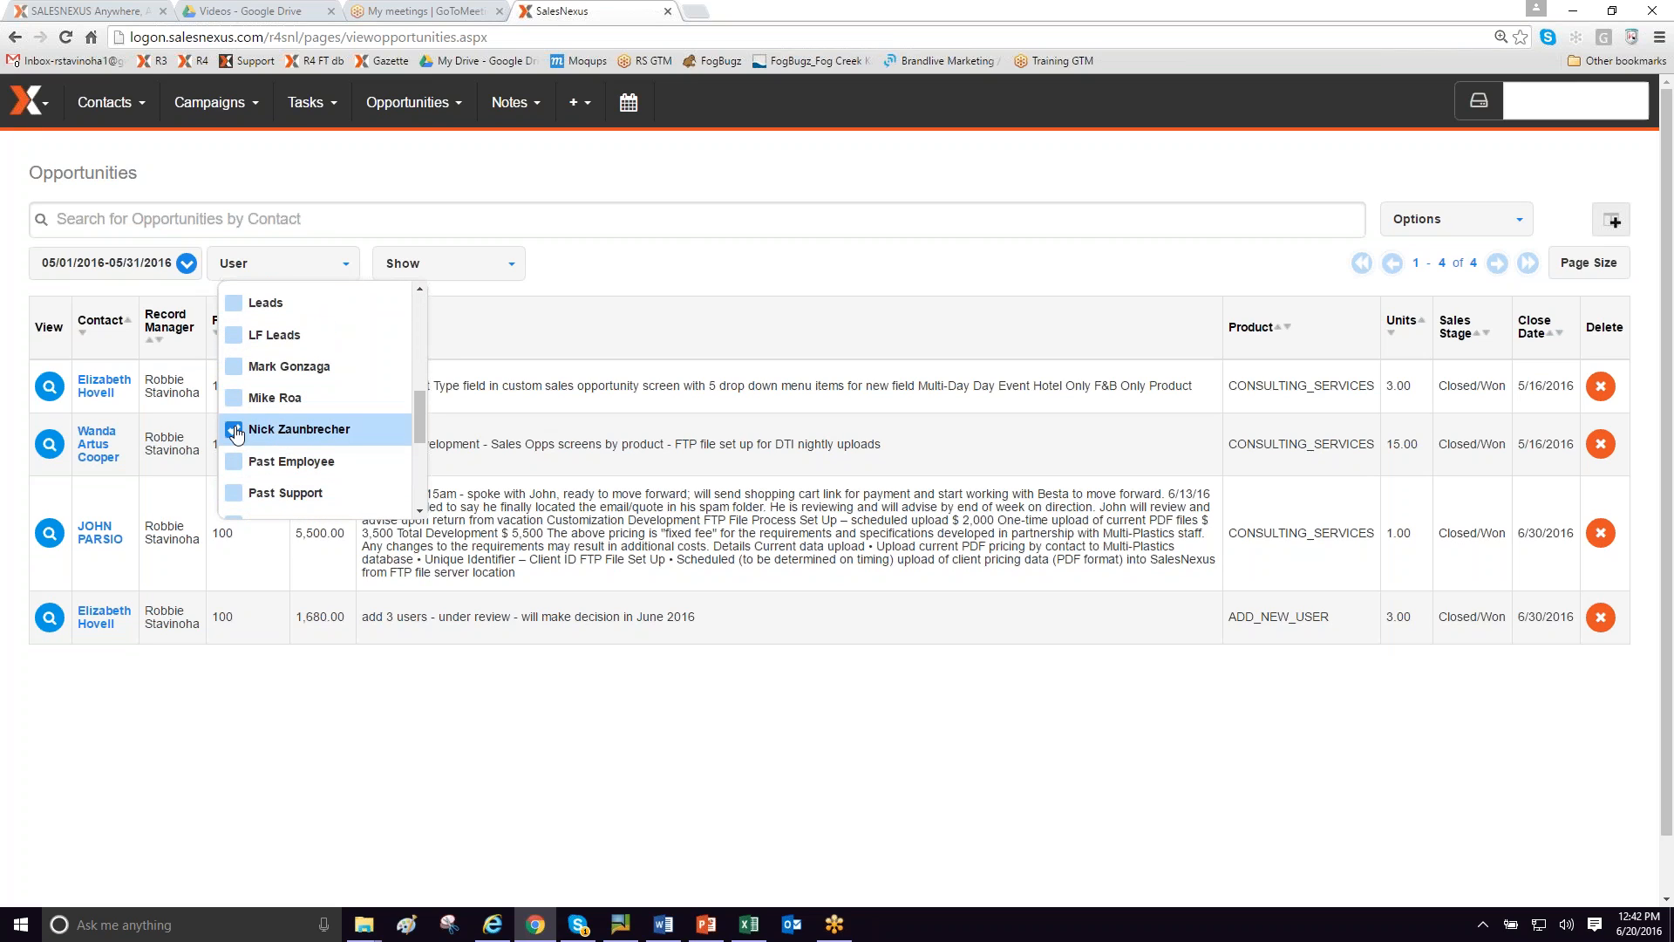
left_click(691, 285)
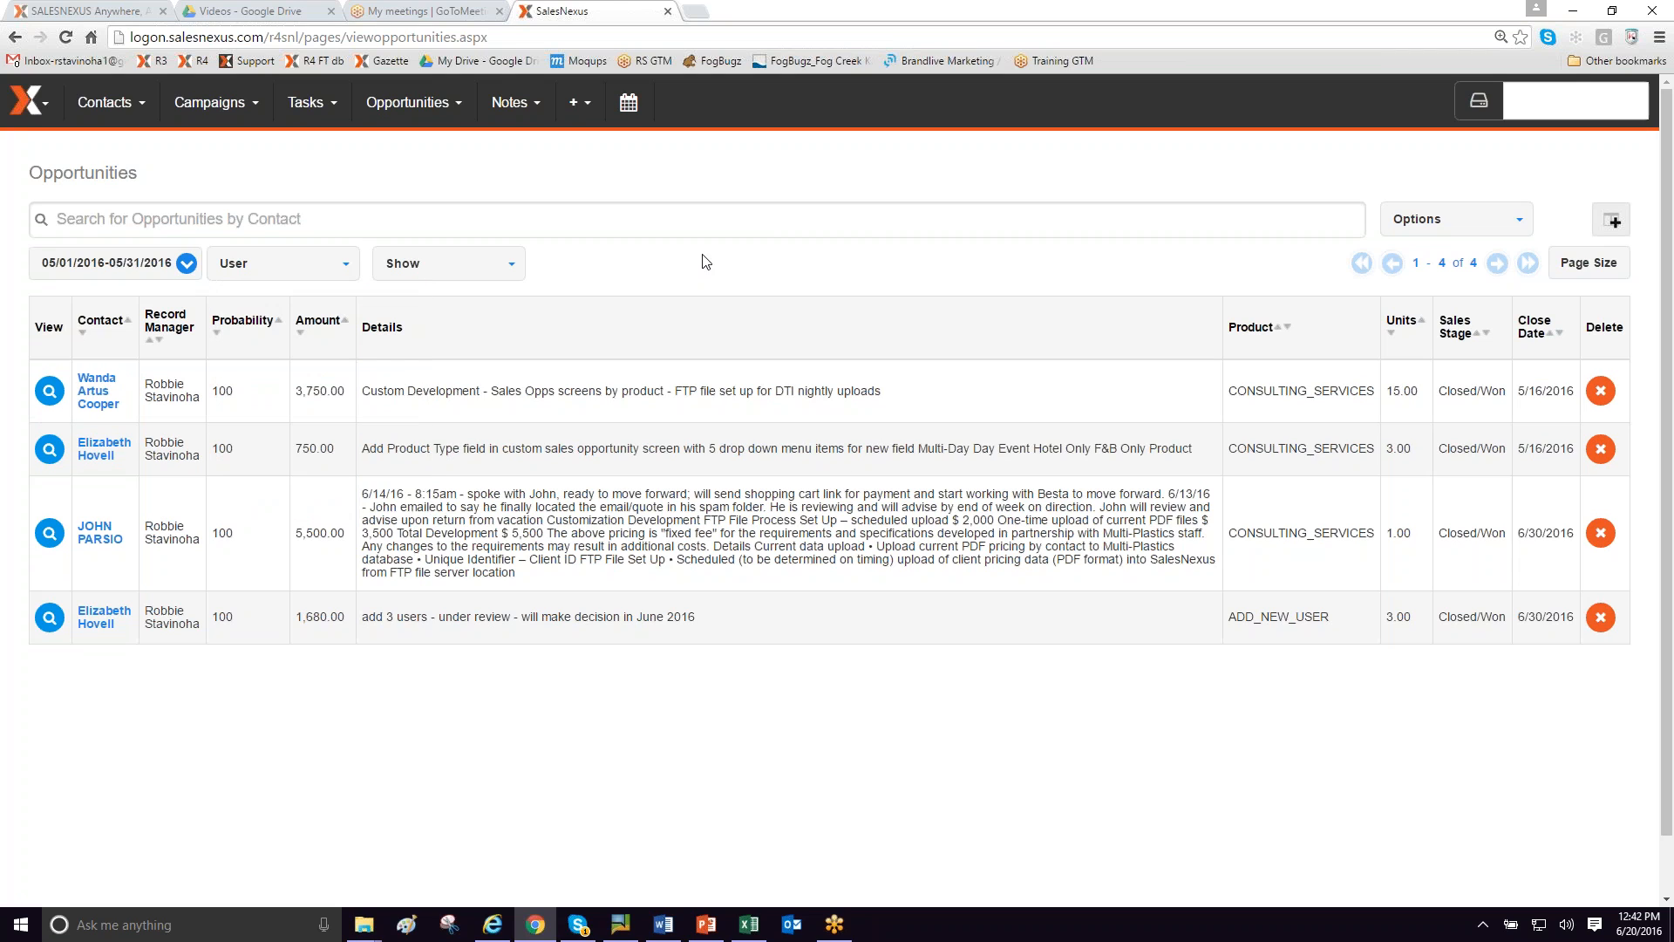
Set the date filter to All Date and show Open Opportunities instead of Close/Won ones
left_click(186, 264)
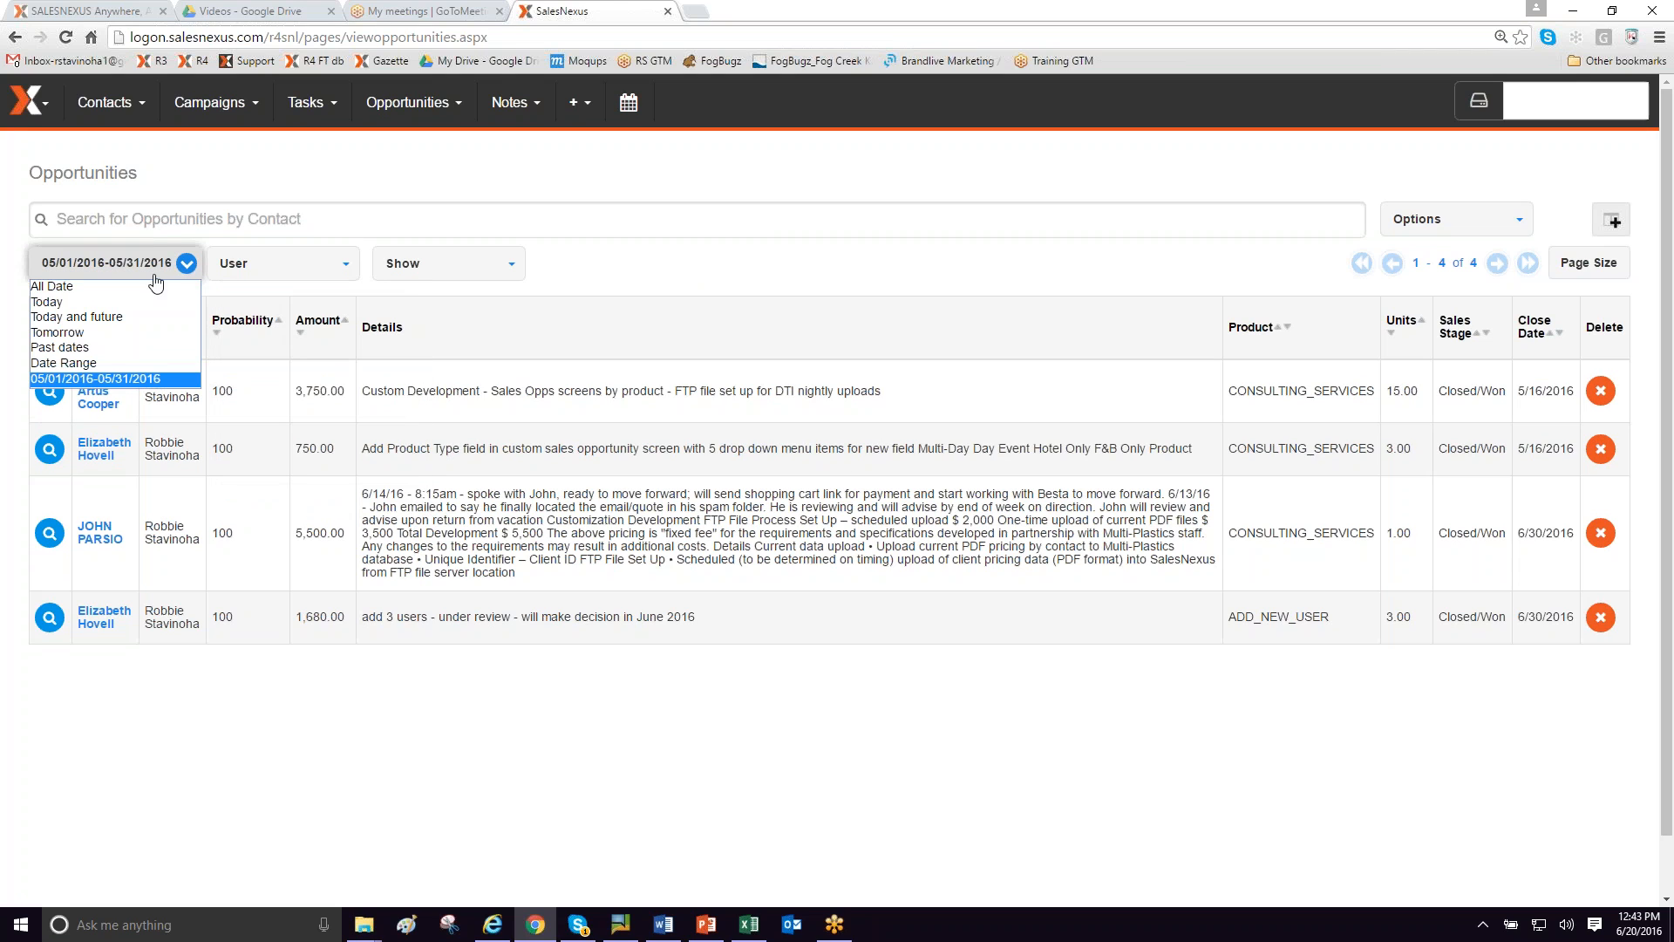
left_click(135, 281)
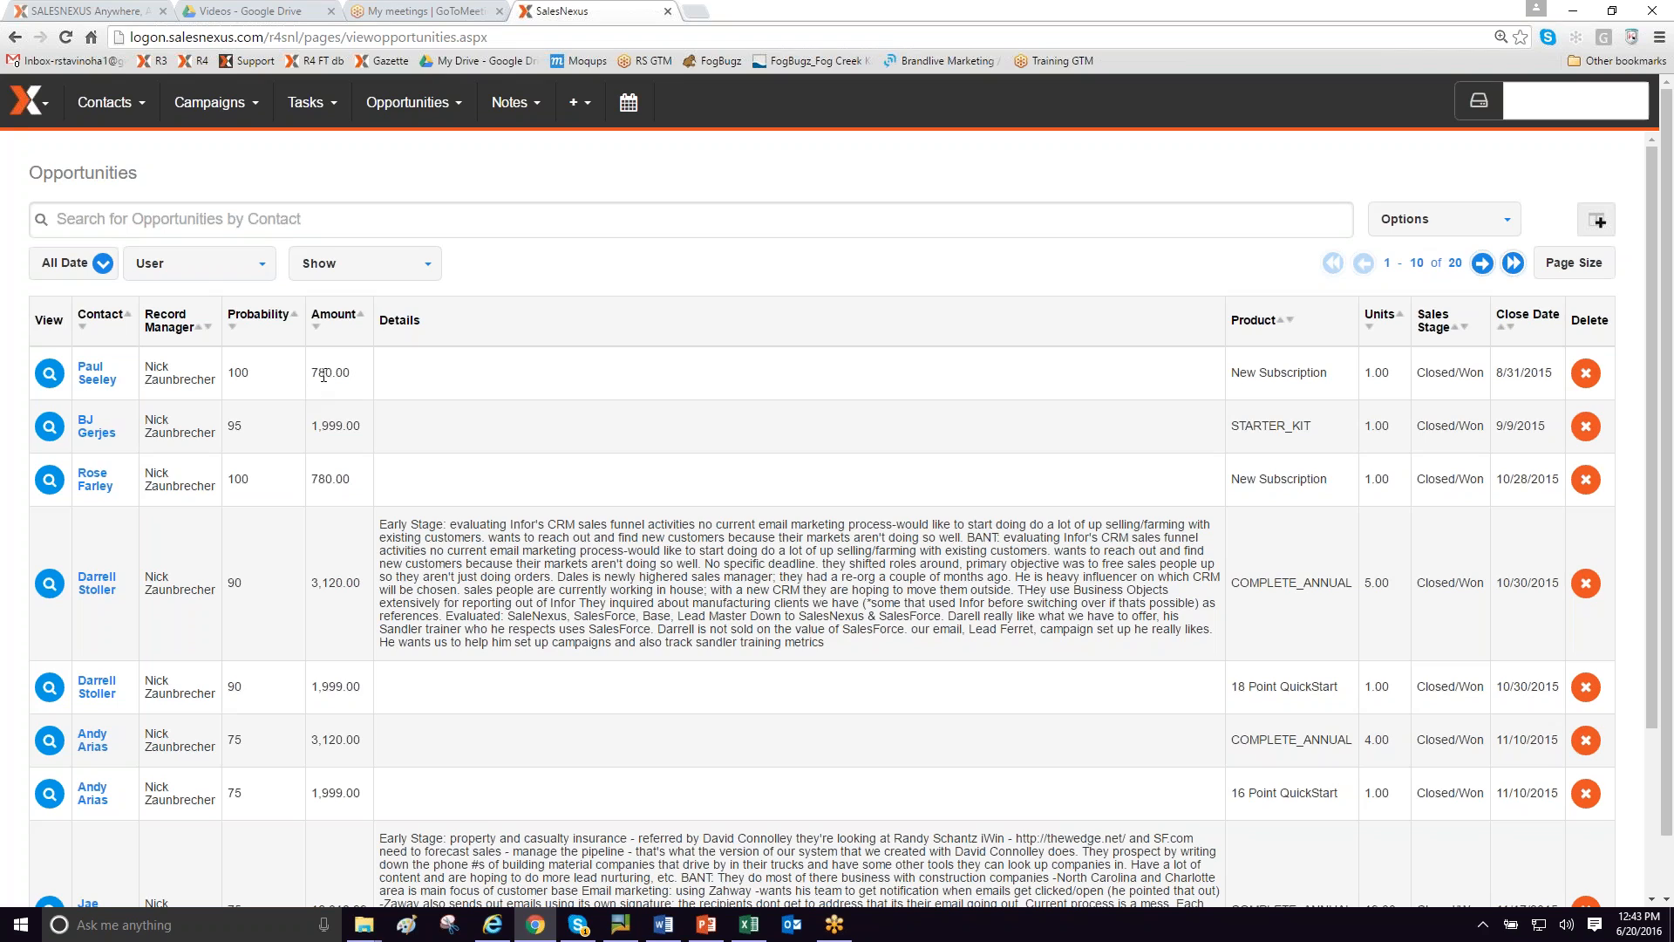
left_click(427, 265)
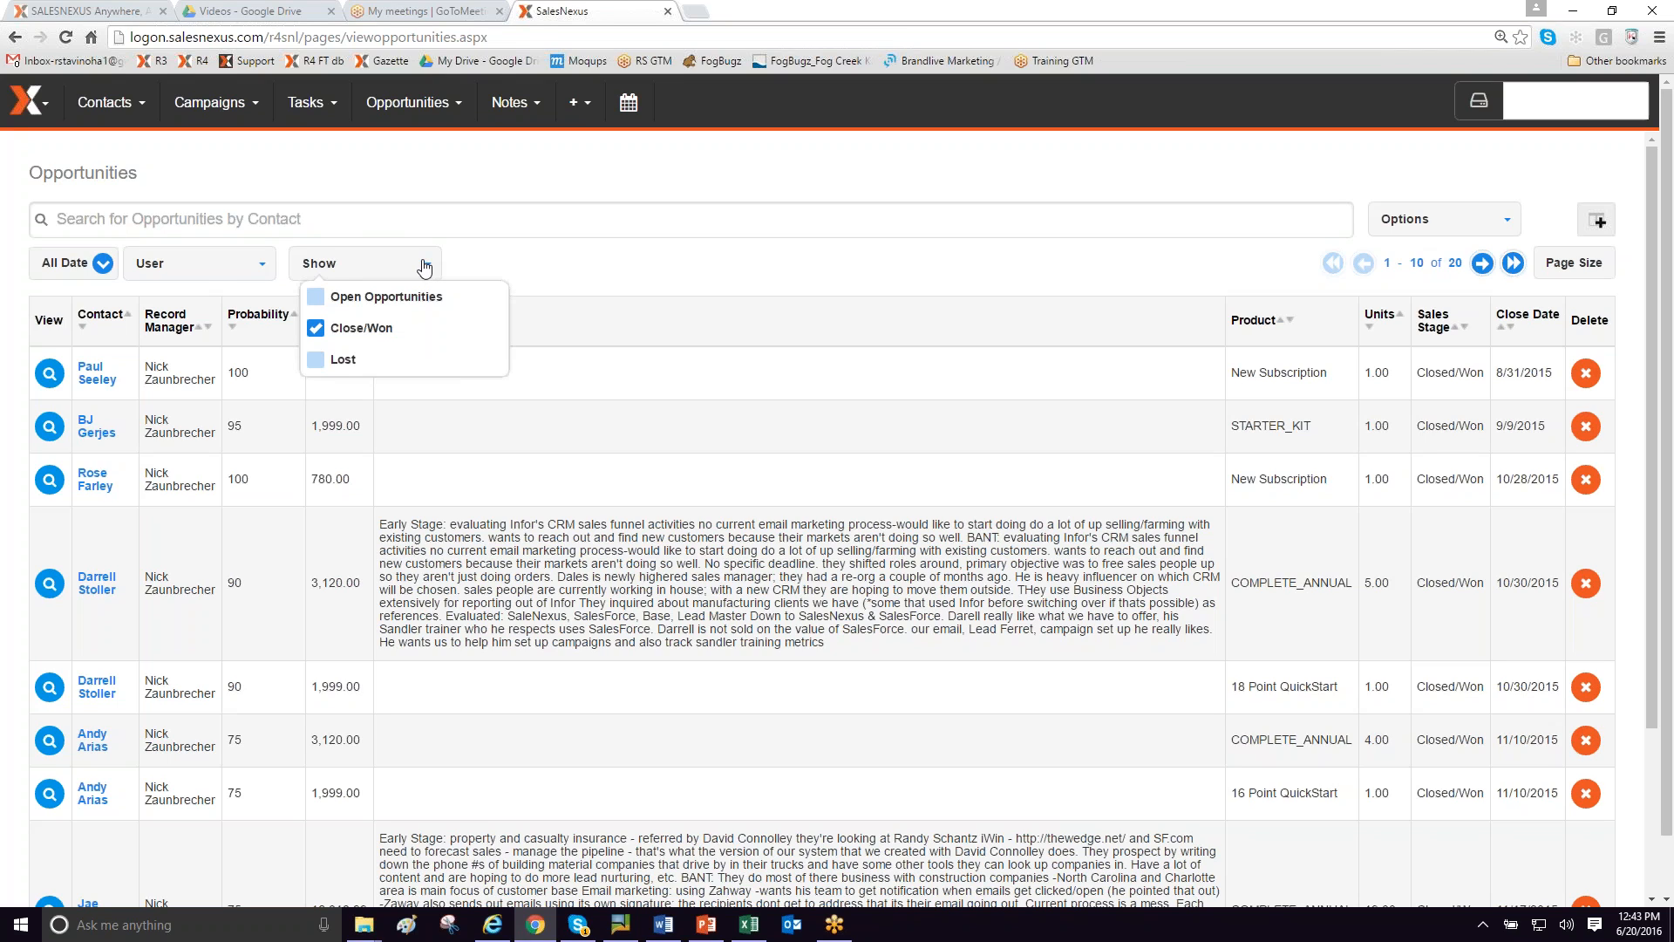
left_click(314, 300)
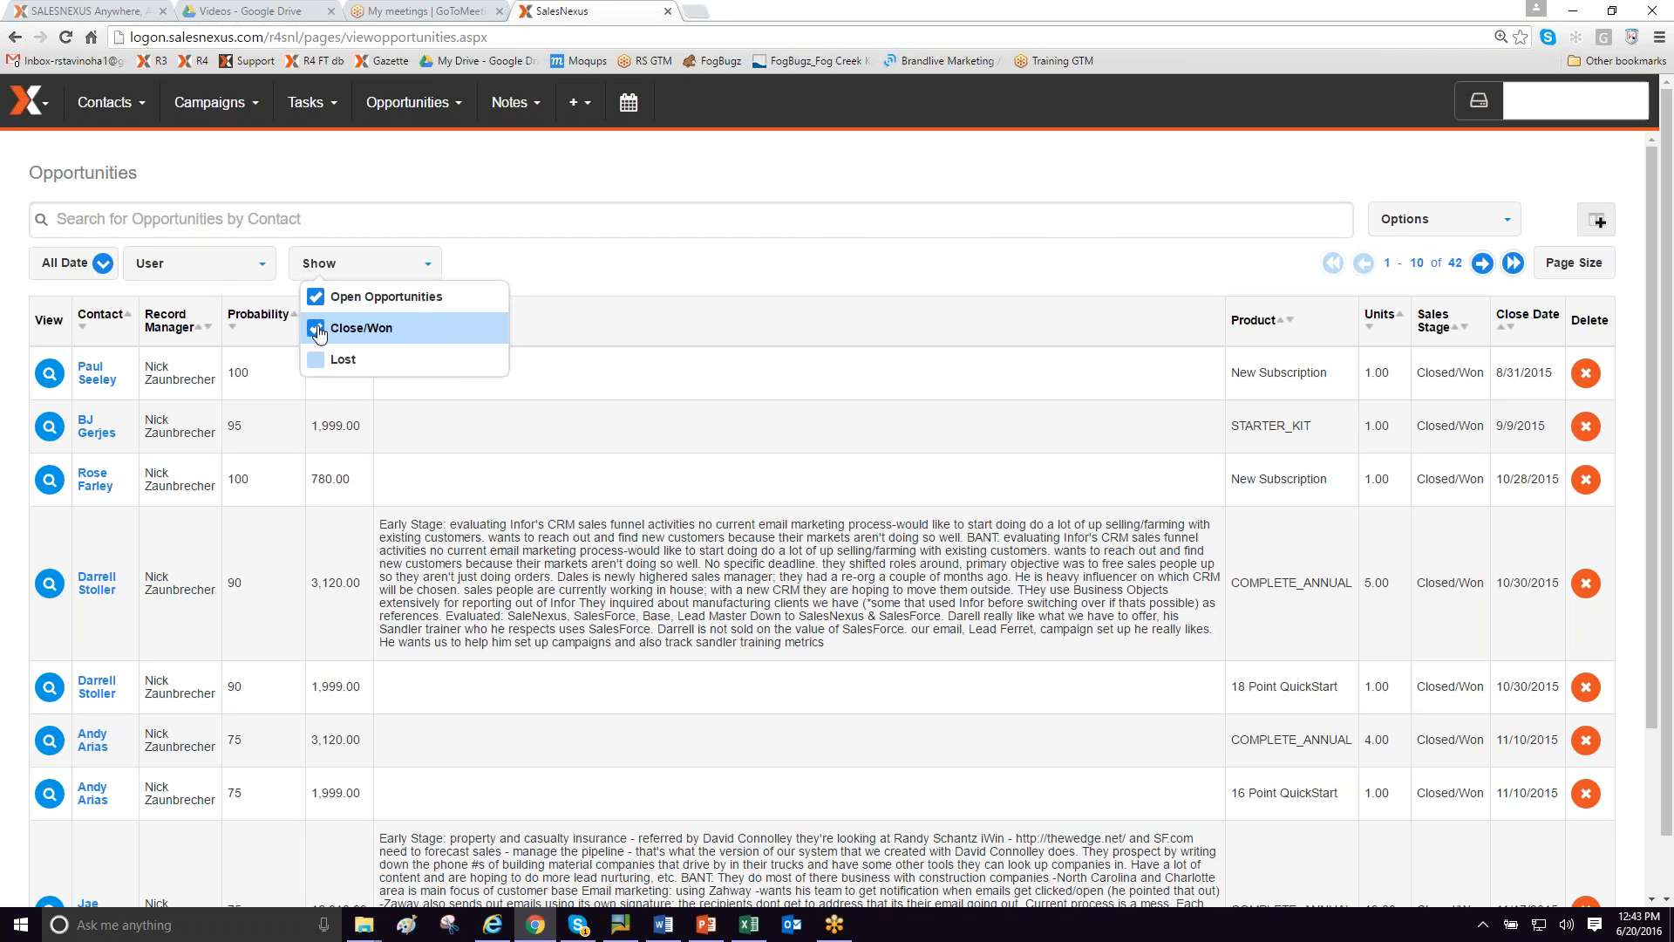
left_click(320, 331)
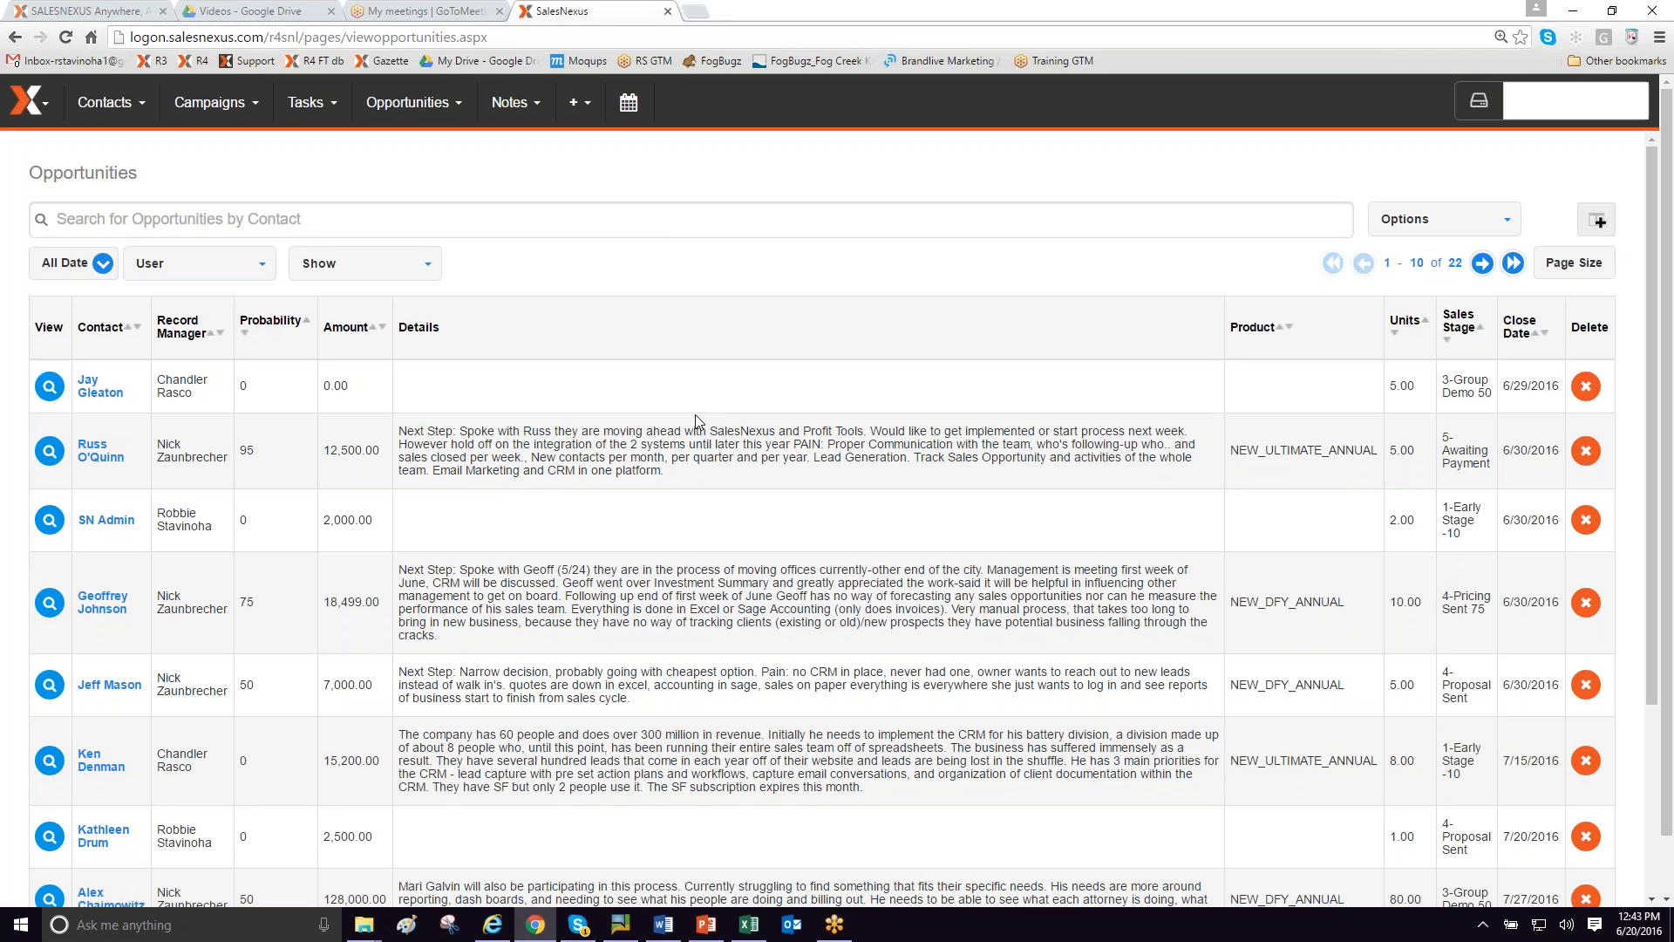
left_click(960, 22)
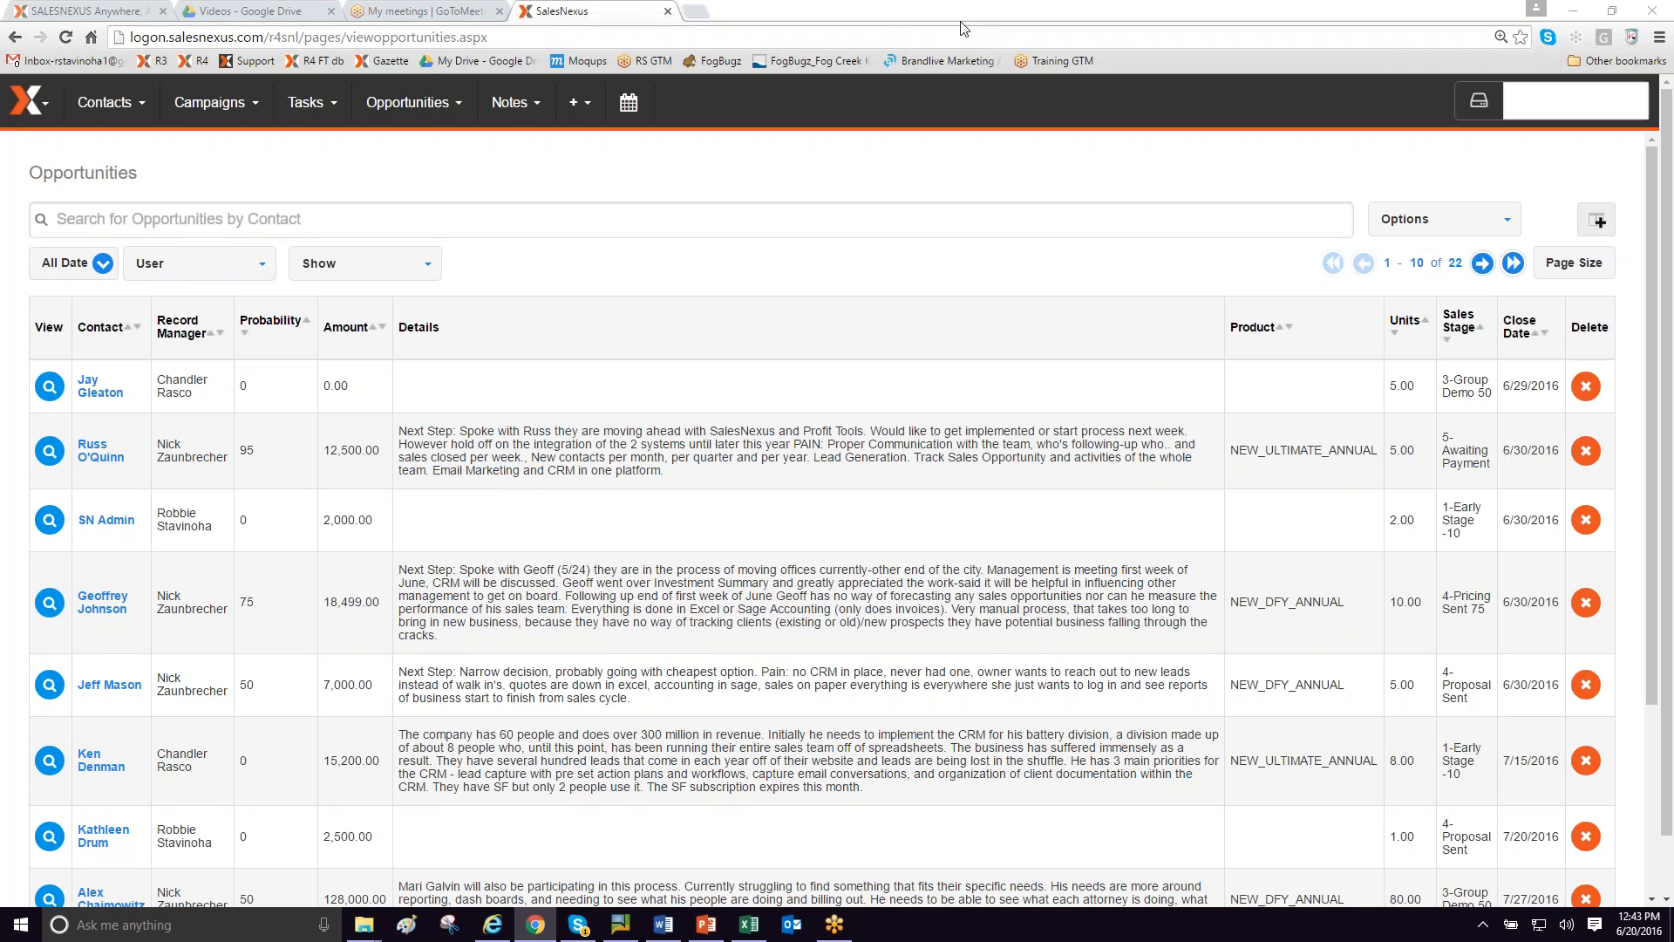